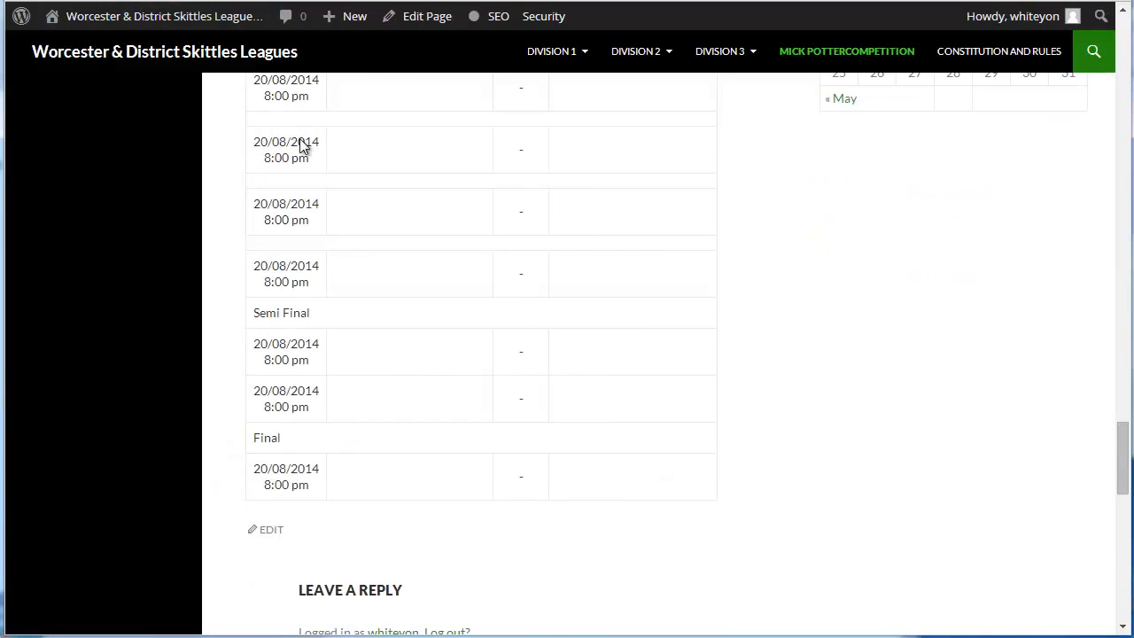
Open the skittles league site's home page and view the Division 1 league table
{"action": "scroll", "coordinate": [301, 147], "scroll_direction": "up", "scroll_amount": 15}
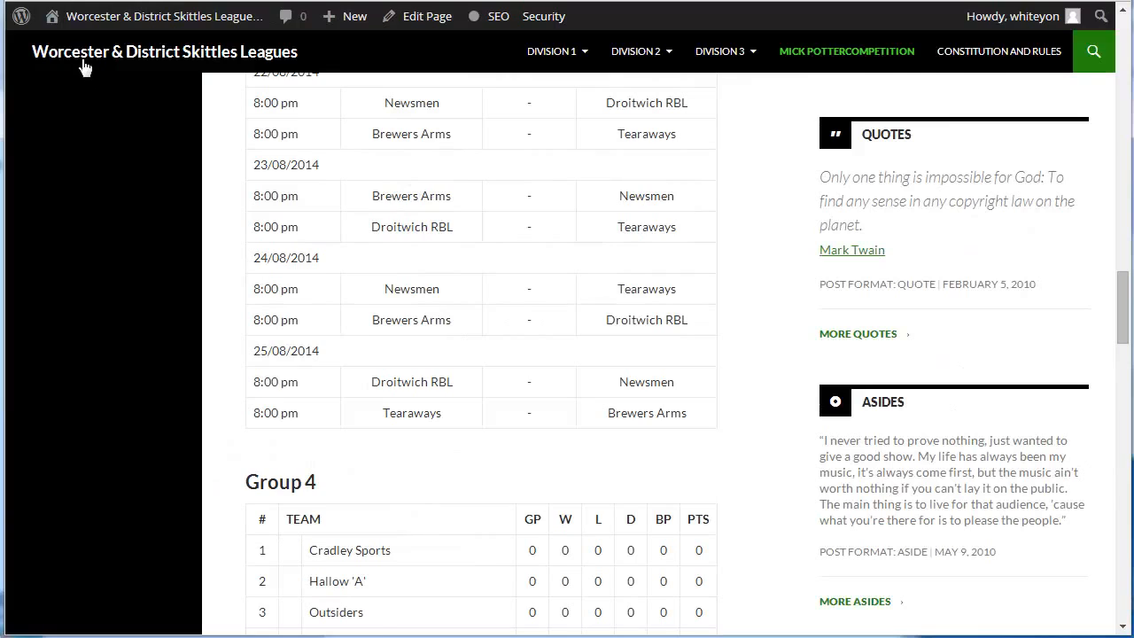
{"action": "left_click", "coordinate": [110, 67]}
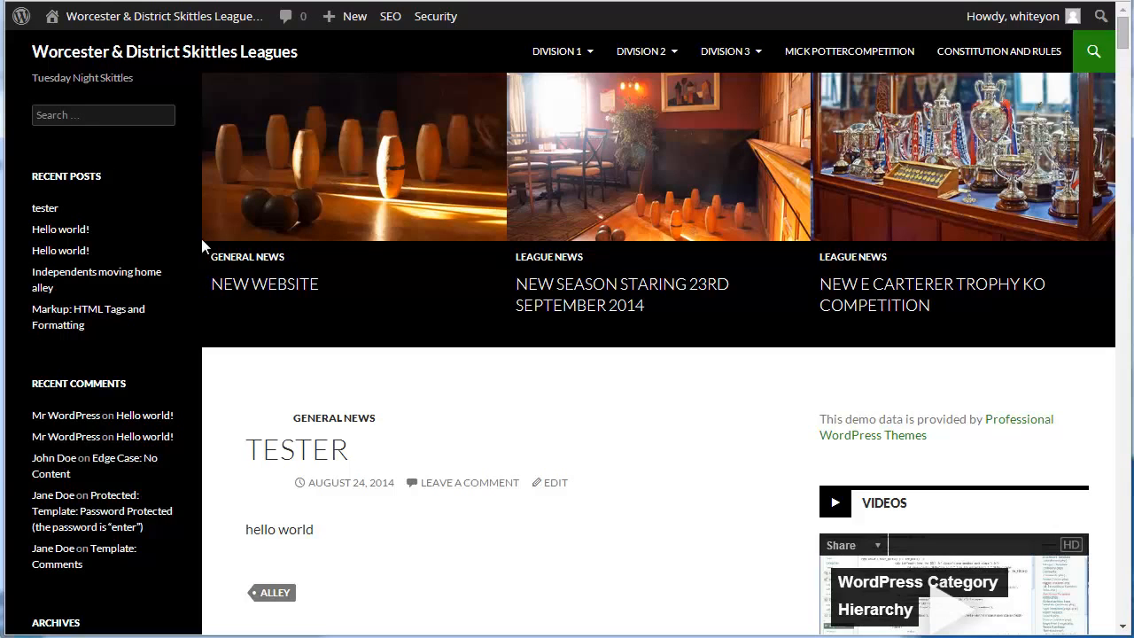
{"action": "left_click", "coordinate": [568, 55]}
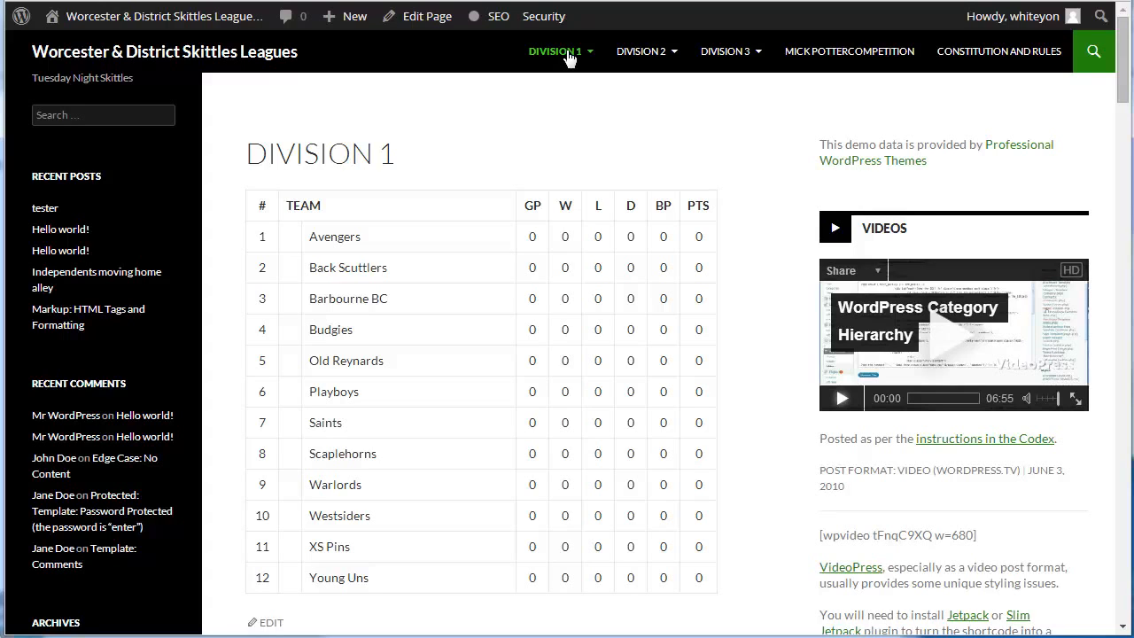
Open the Division 1 fixtures page on the public site
{"action": "mouse_move", "coordinate": [567, 55]}
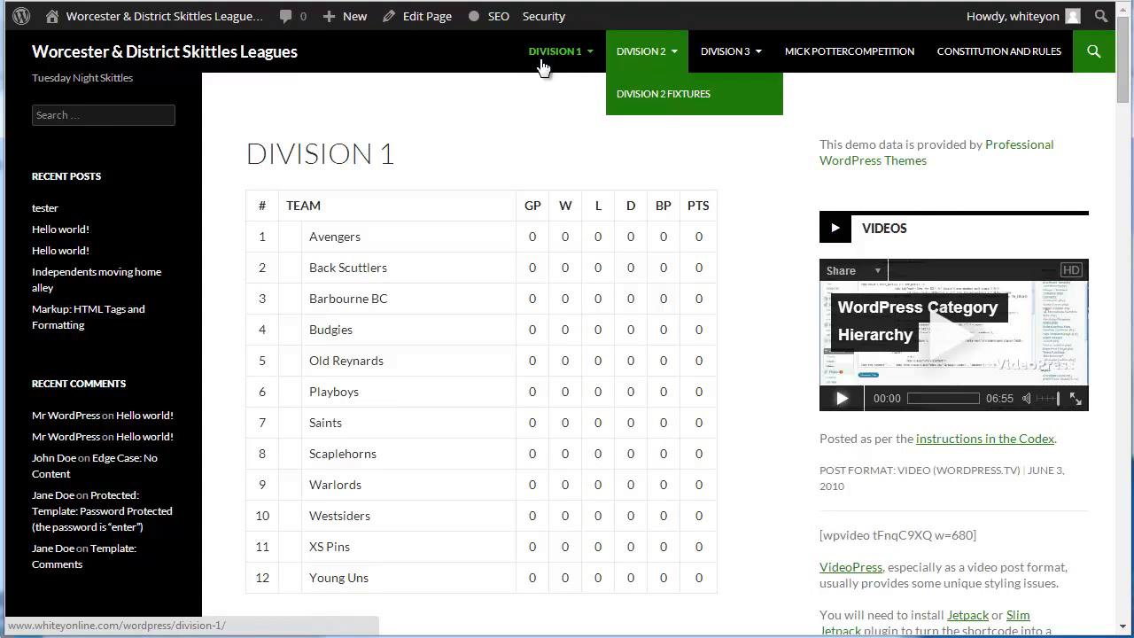
{"action": "mouse_move", "coordinate": [532, 55]}
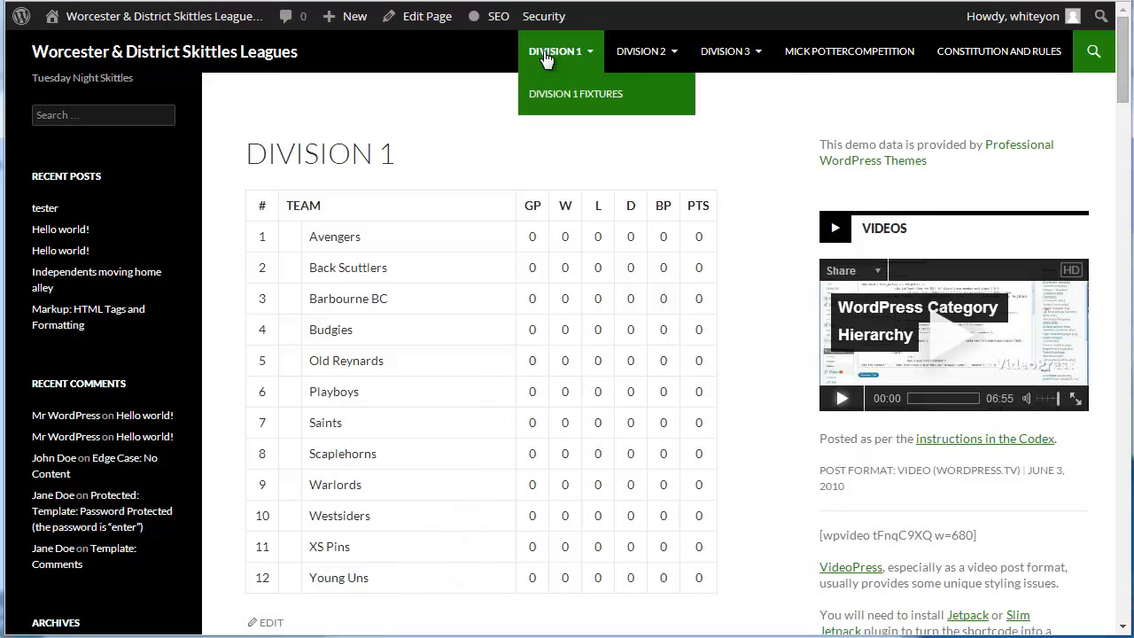
{"action": "left_click", "coordinate": [534, 95]}
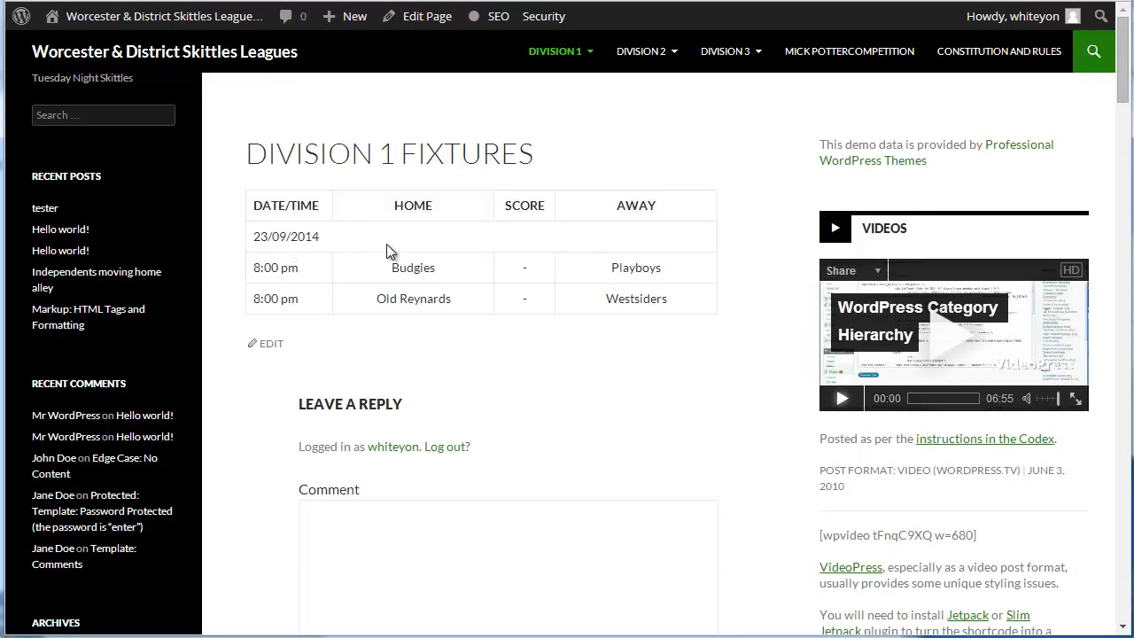
View the Division 3 league table and the Division 3 fixtures on the public site
{"action": "left_click", "coordinate": [751, 103]}
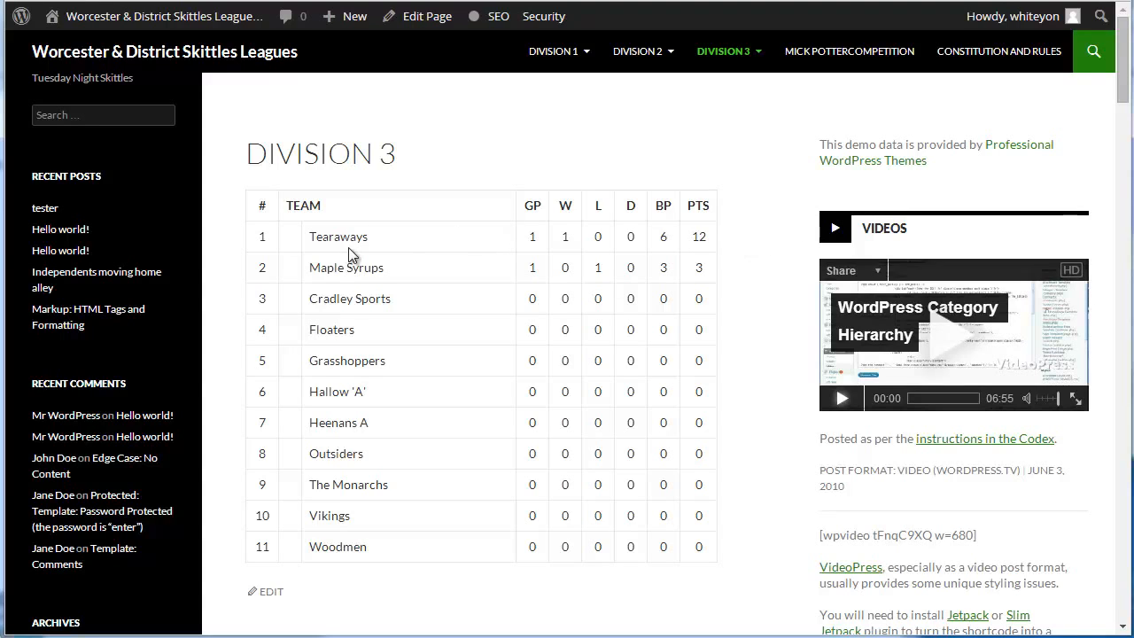
{"action": "mouse_move", "coordinate": [747, 63]}
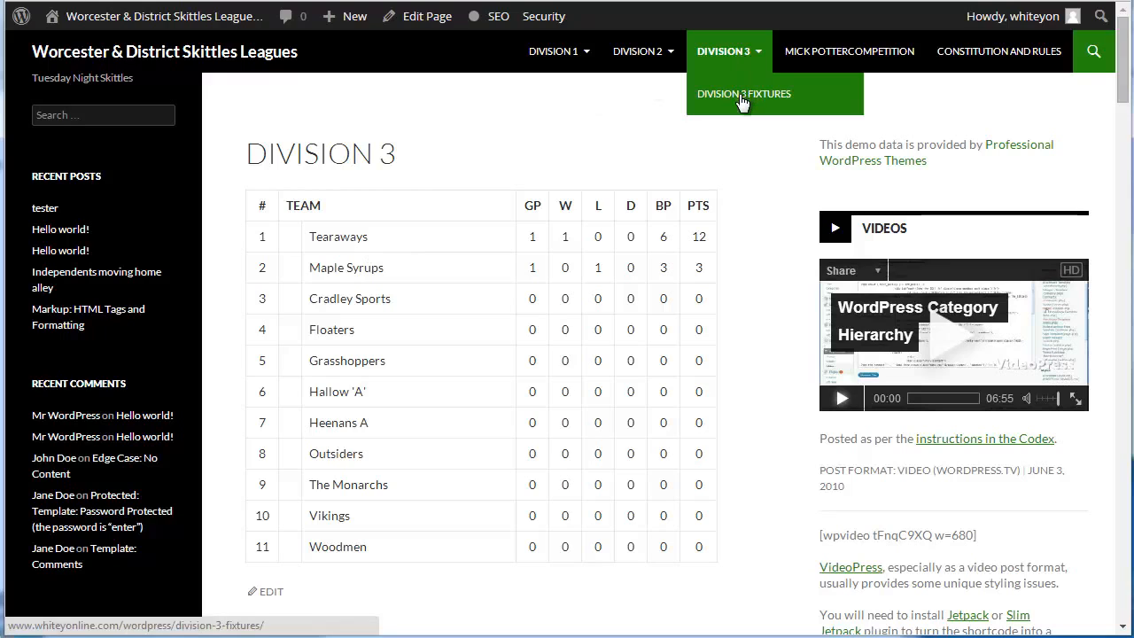
{"action": "left_click", "coordinate": [747, 101]}
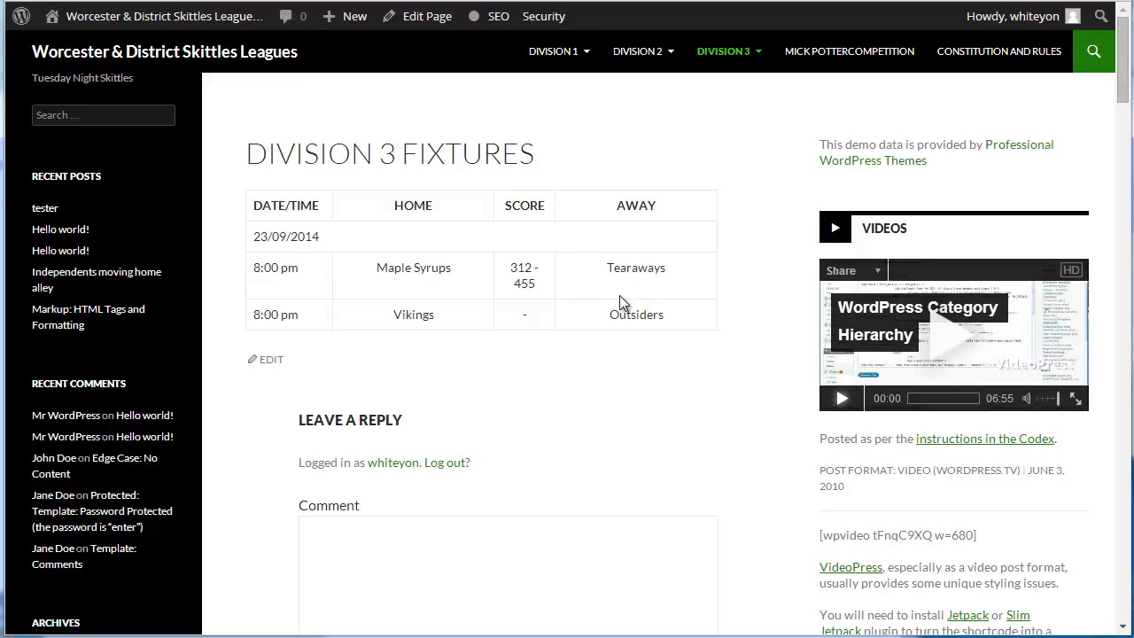
{"action": "mouse_move", "coordinate": [35, 9]}
{"action": "left_click", "coordinate": [733, 54]}
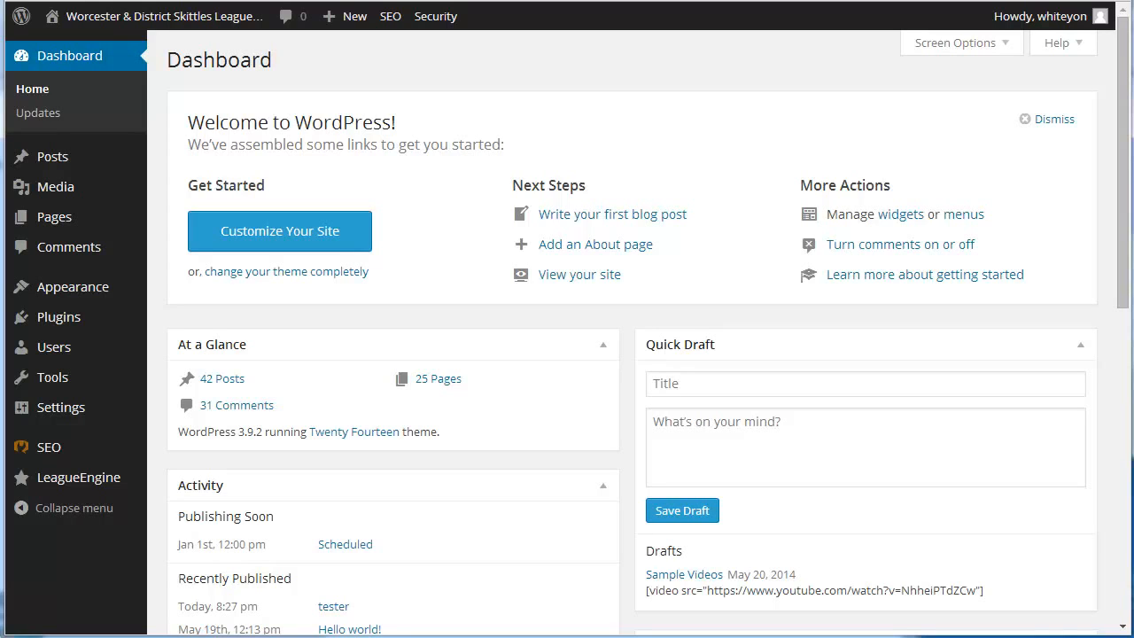
From the WordPress dashboard, open the LeagueEngine plugin and view its list of competitions
{"action": "mouse_move", "coordinate": [76, 157]}
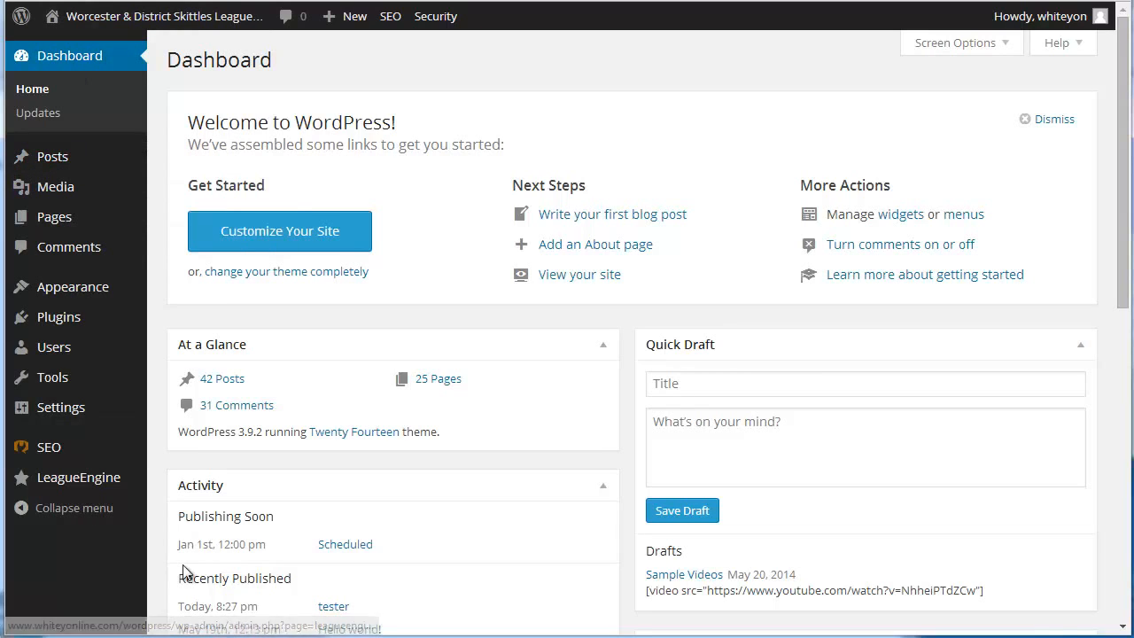
{"action": "left_click", "coordinate": [108, 484]}
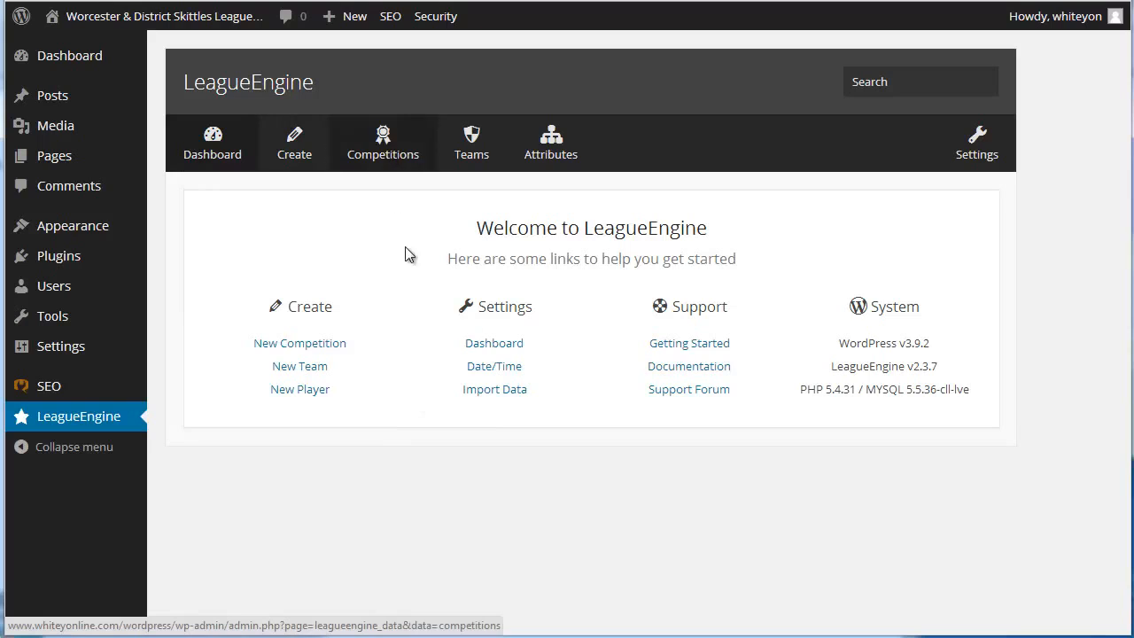
{"action": "left_click", "coordinate": [494, 343]}
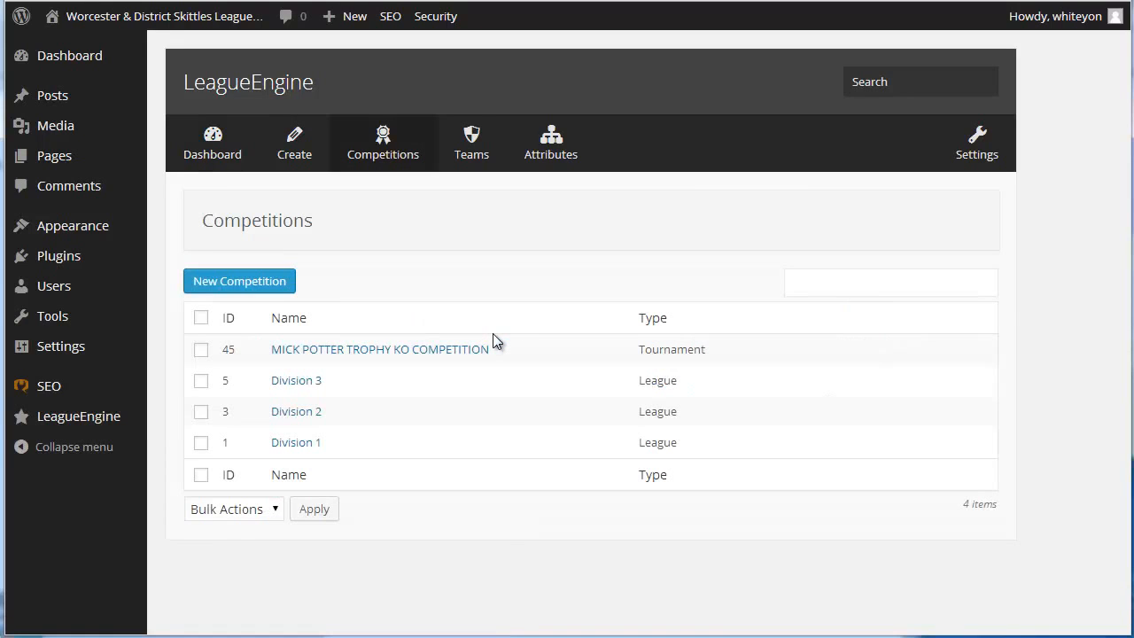
Look through the LeagueEngine teams list and open the All Blacks team
{"action": "left_click", "coordinate": [478, 156]}
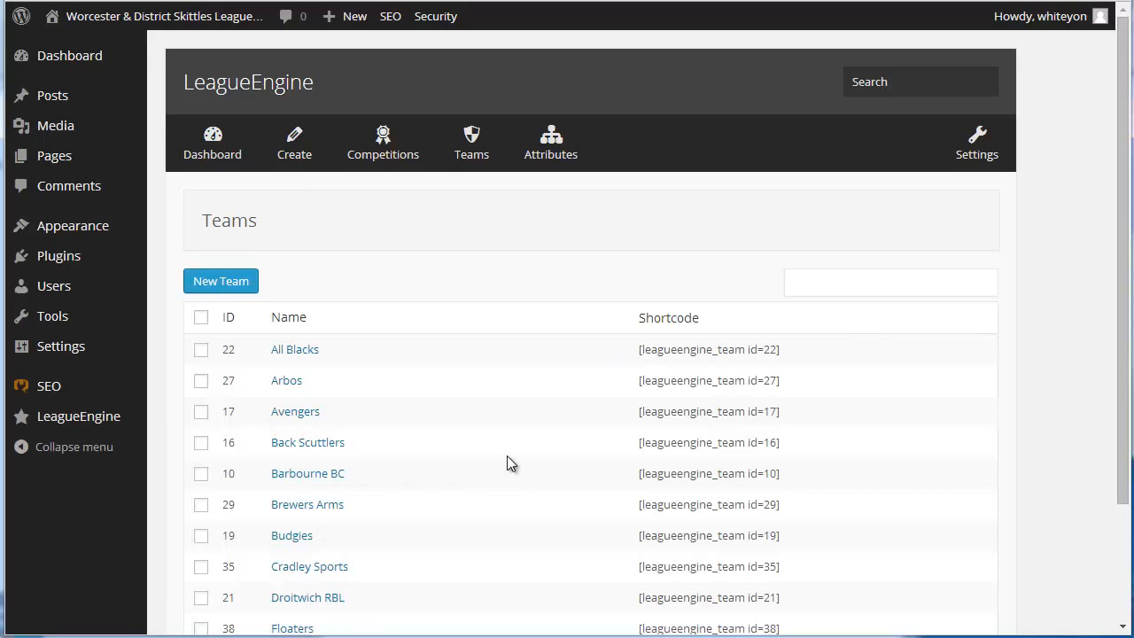
{"action": "scroll", "coordinate": [507, 456], "scroll_direction": "down", "scroll_amount": 1}
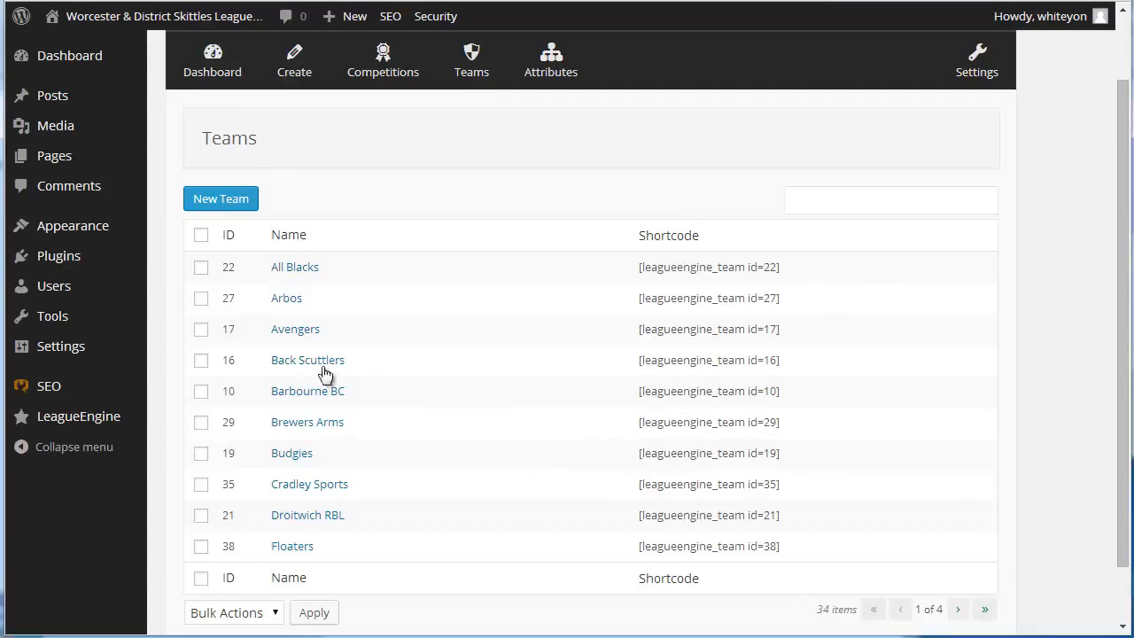
{"action": "scroll", "coordinate": [325, 374], "scroll_direction": "down", "scroll_amount": 1}
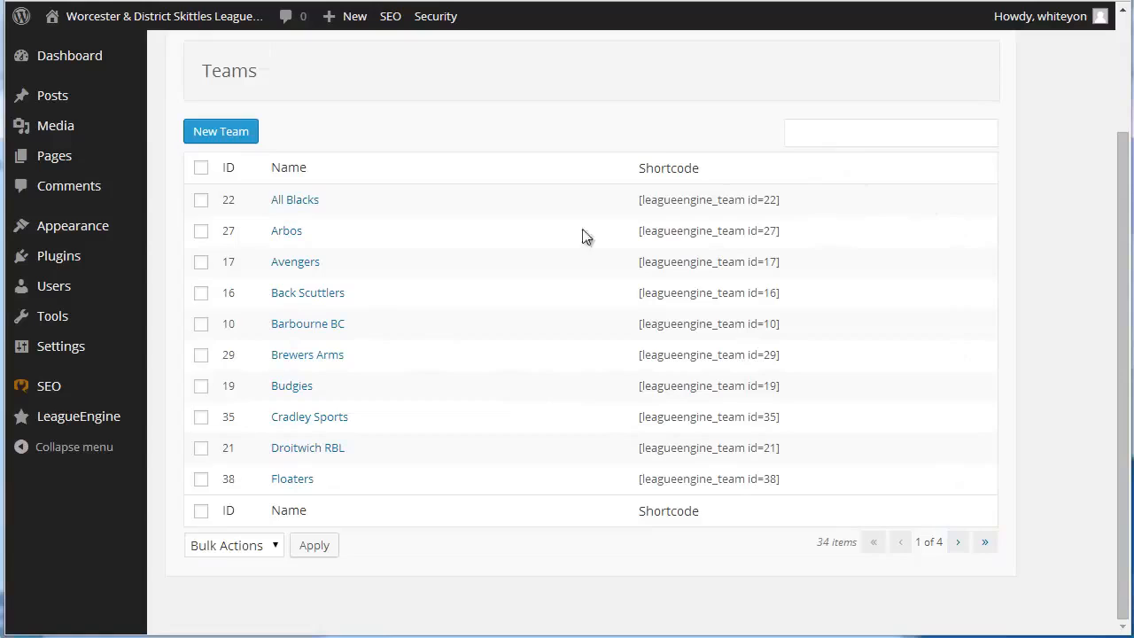
{"action": "left_click", "coordinate": [289, 201]}
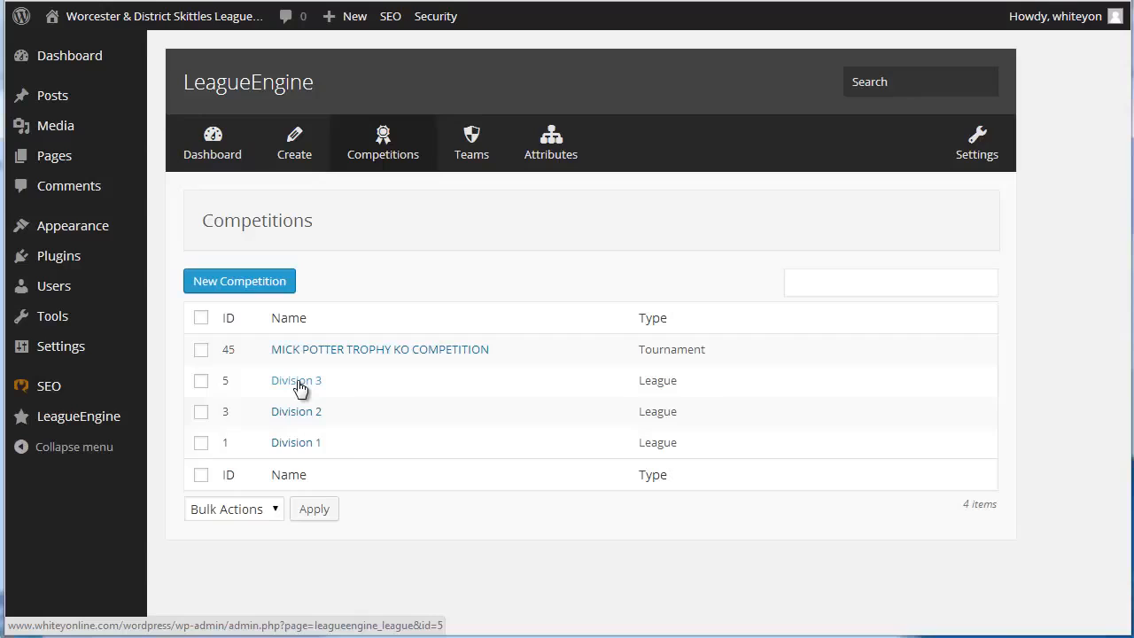
Open the Division 1 competition, look at its 2014/2015 season and return to the competition page
{"action": "left_click", "coordinate": [302, 445]}
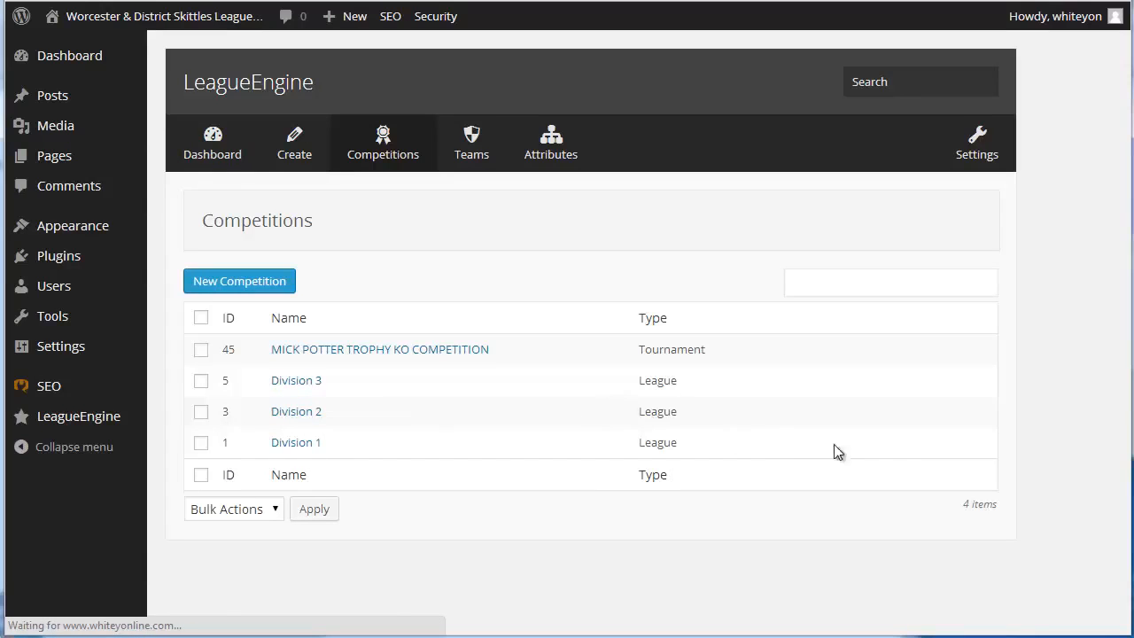
{"action": "scroll", "coordinate": [996, 483], "scroll_direction": "down", "scroll_amount": 1}
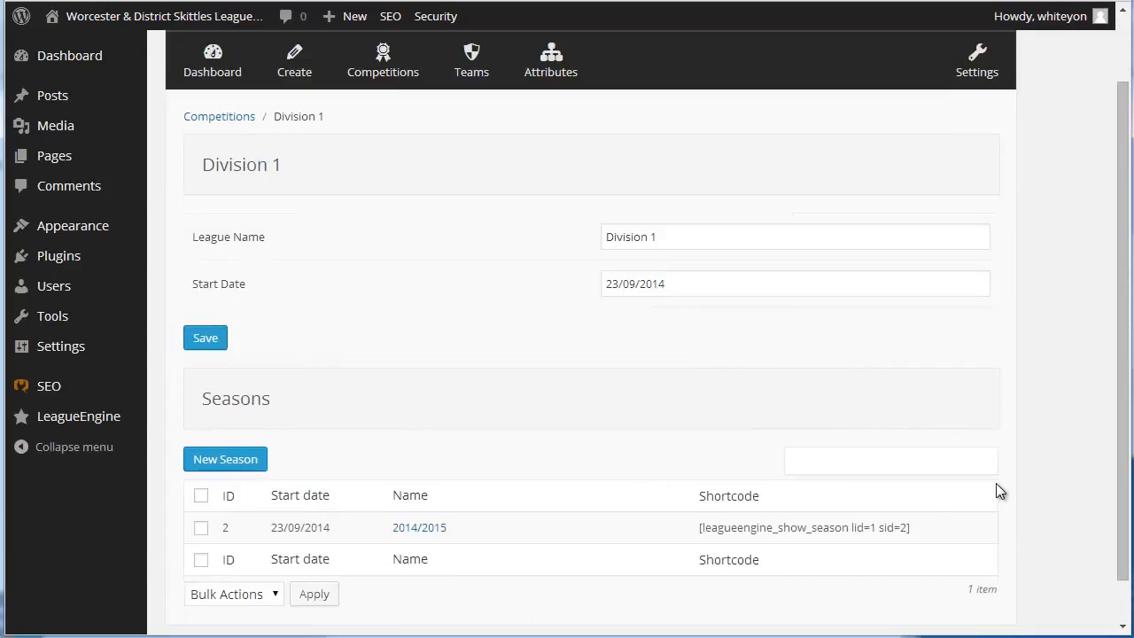
{"action": "scroll", "coordinate": [996, 483], "scroll_direction": "down", "scroll_amount": 1}
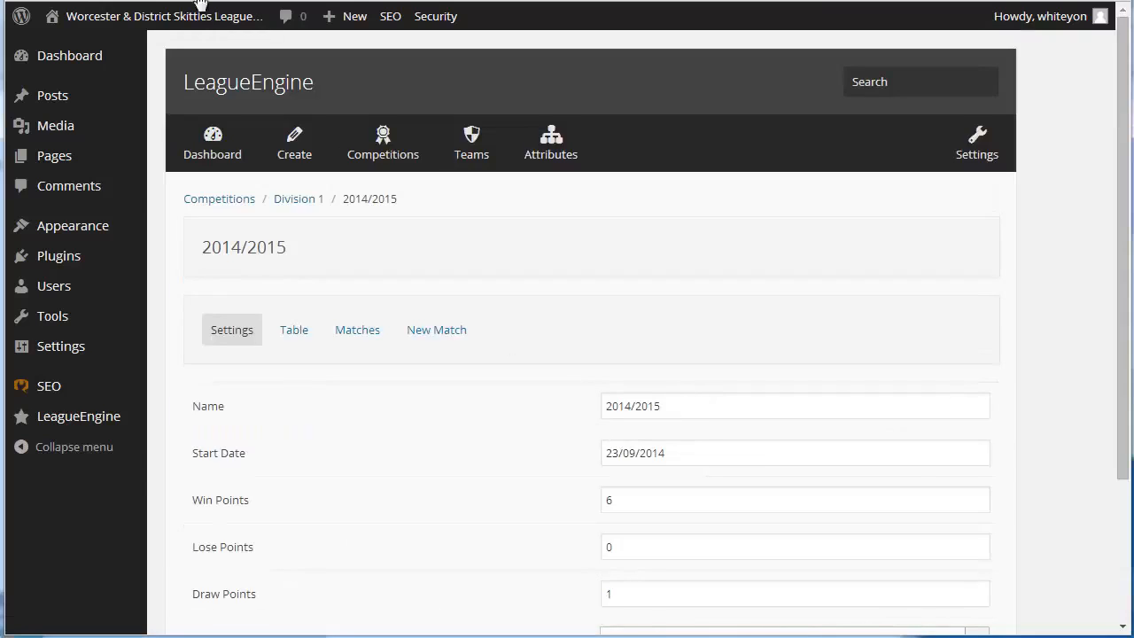
{"action": "left_click", "coordinate": [30, 1]}
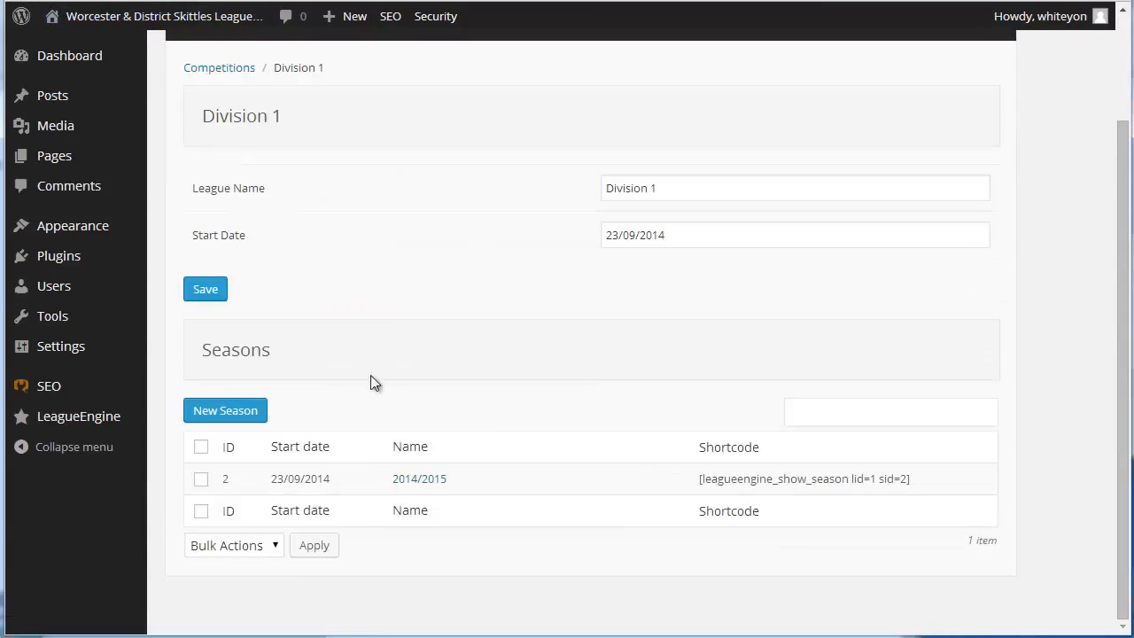
Start a new season for Division 1 and change the competition type to League in the creation form
{"action": "left_click", "coordinate": [260, 416]}
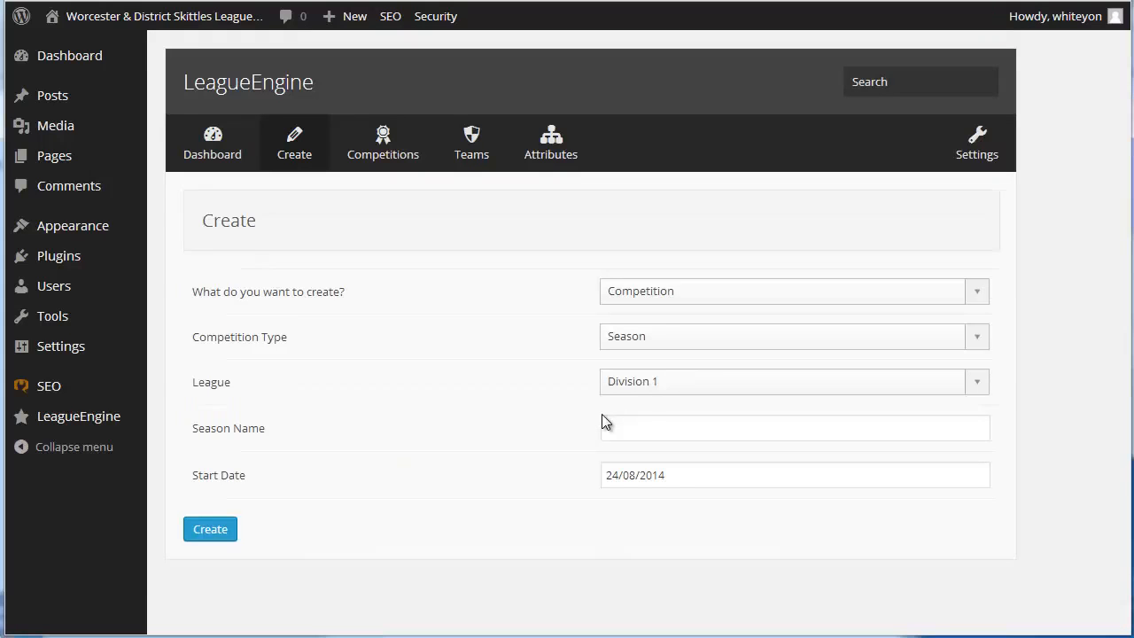
{"action": "left_click", "coordinate": [745, 292]}
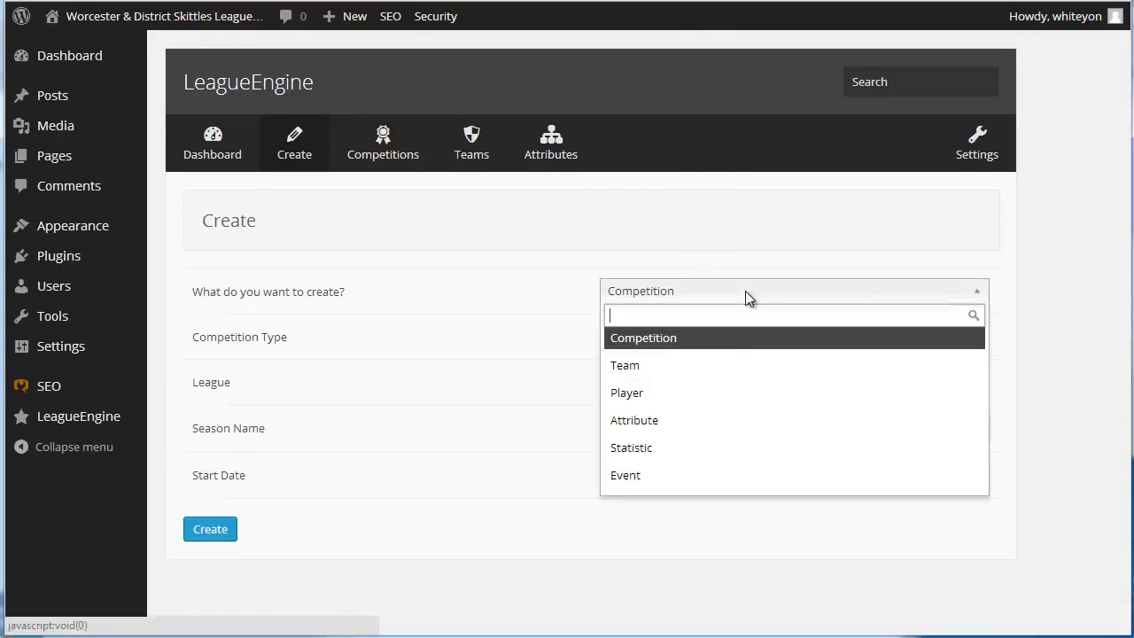
{"action": "left_click", "coordinate": [703, 342]}
{"action": "left_click", "coordinate": [724, 339]}
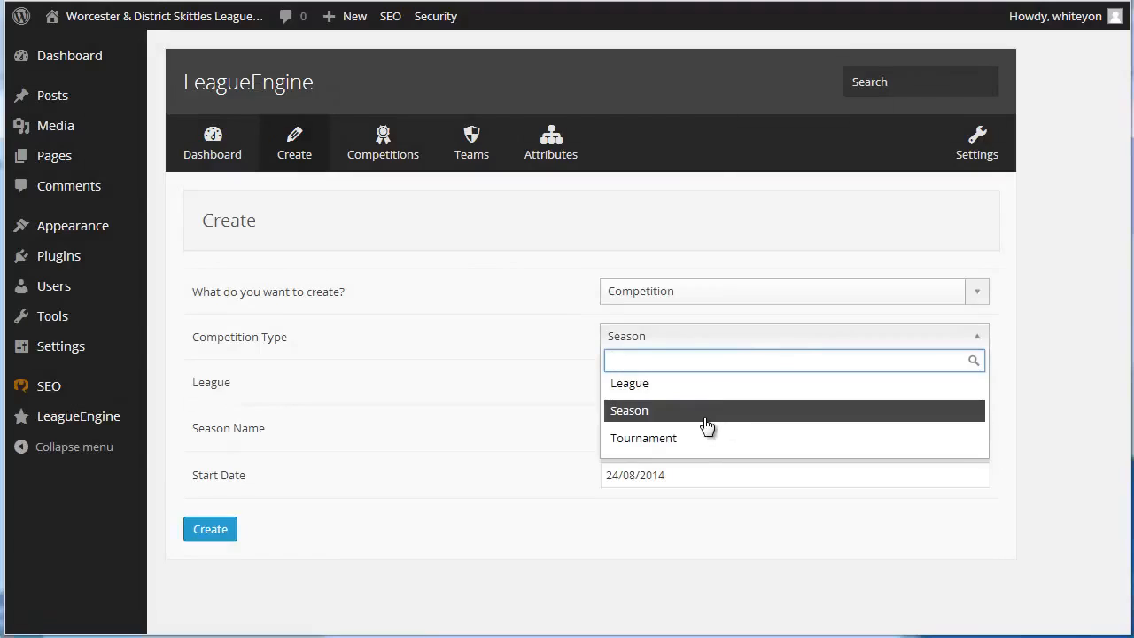
{"action": "left_click", "coordinate": [626, 384]}
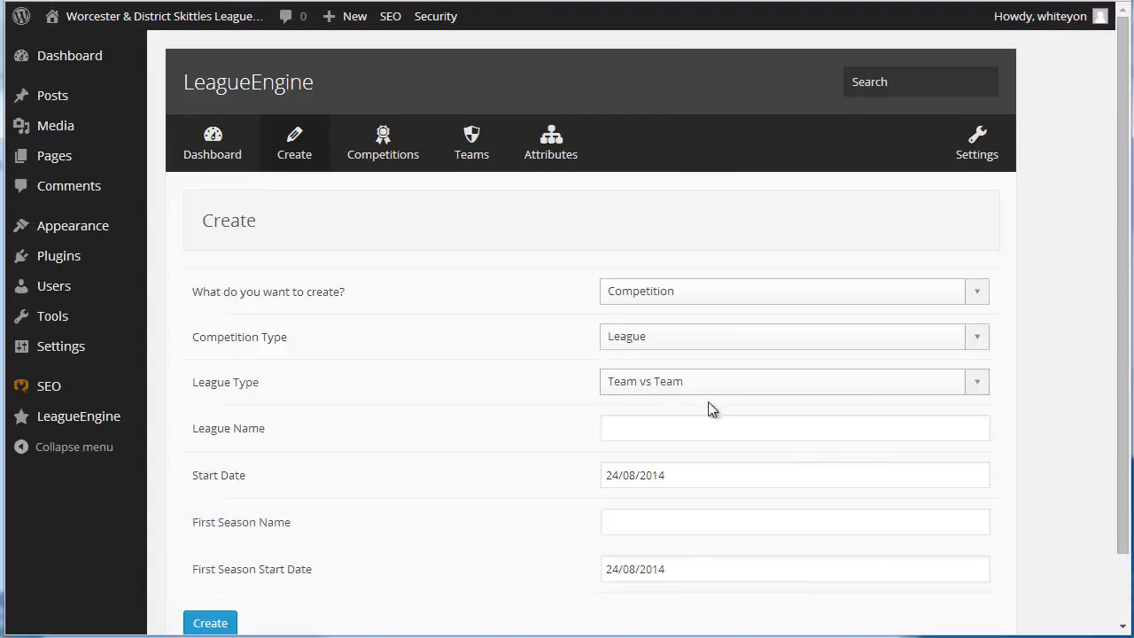
{"action": "scroll", "coordinate": [904, 486], "scroll_direction": "down", "scroll_amount": 1}
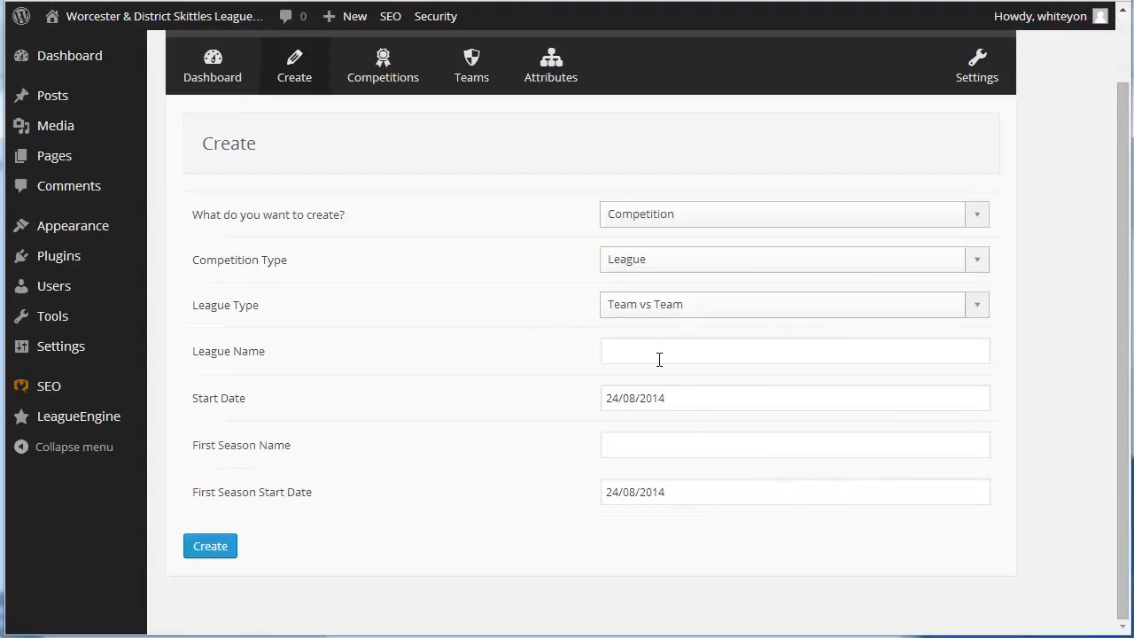
Examine the league name and start date fields of the new league form, then return to Division 1 without creating anything
{"action": "left_click", "coordinate": [659, 355]}
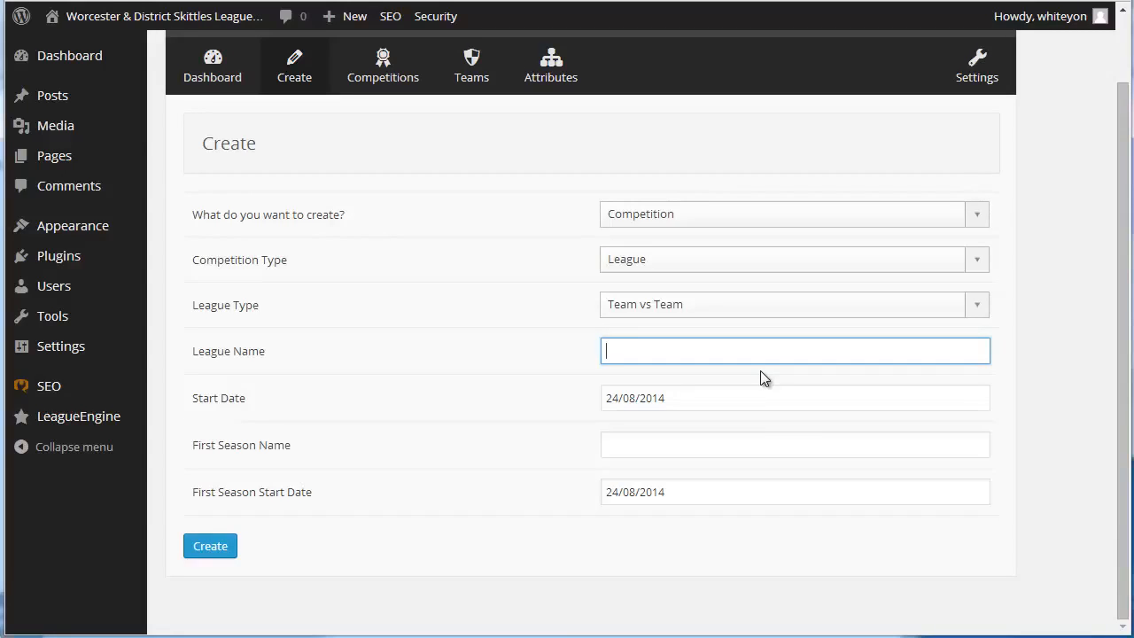
{"action": "left_click", "coordinate": [694, 400]}
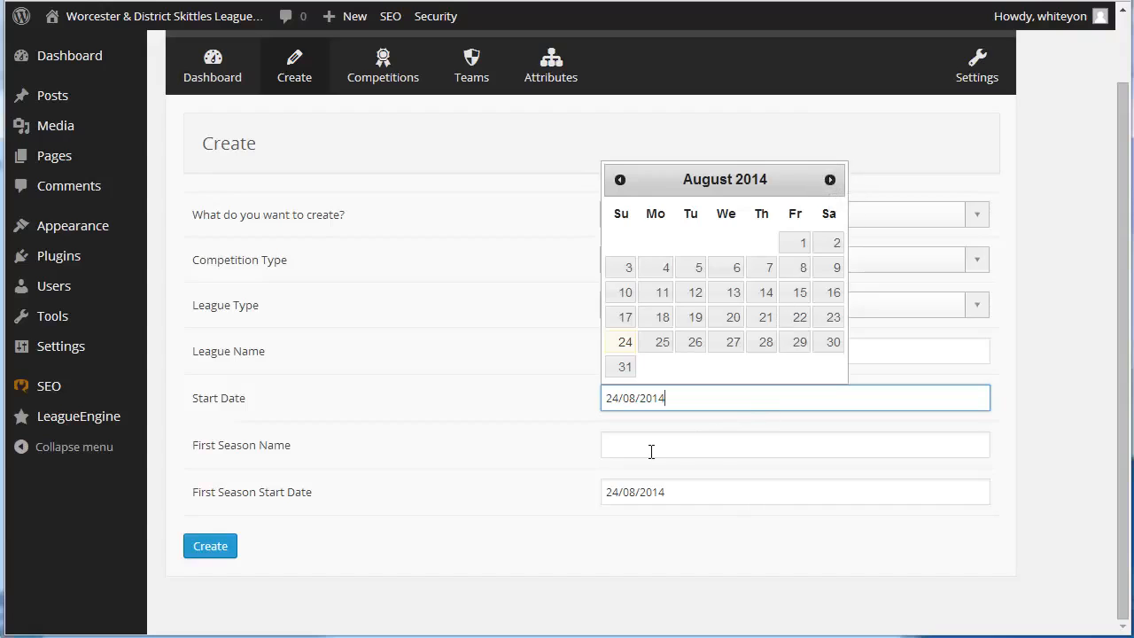
{"action": "left_click", "coordinate": [731, 496]}
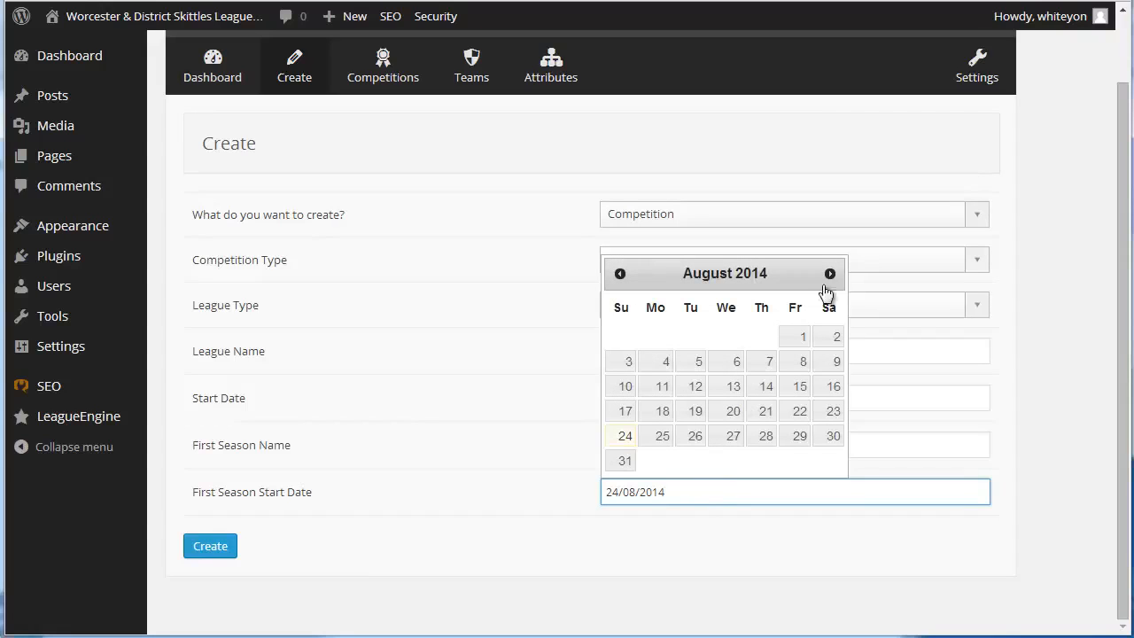
{"action": "left_click", "coordinate": [755, 572]}
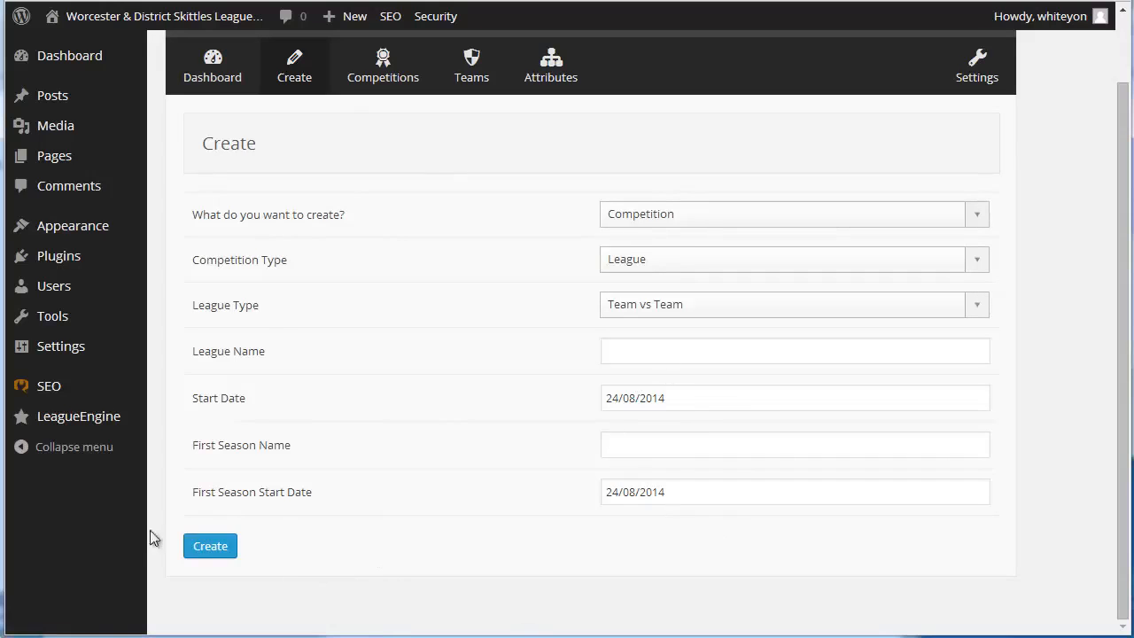
{"action": "scroll", "coordinate": [441, 481], "scroll_direction": "up", "scroll_amount": 2}
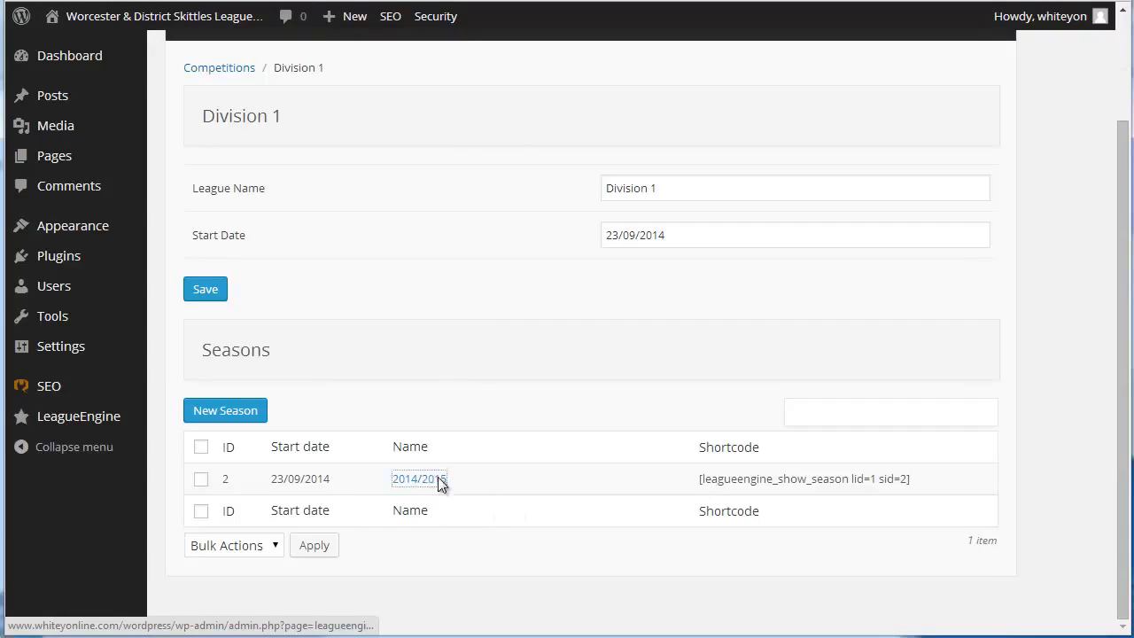
Open Division 1's 2014/2015 season, review its points and bonus settings, and view its league table
{"action": "left_click", "coordinate": [440, 481]}
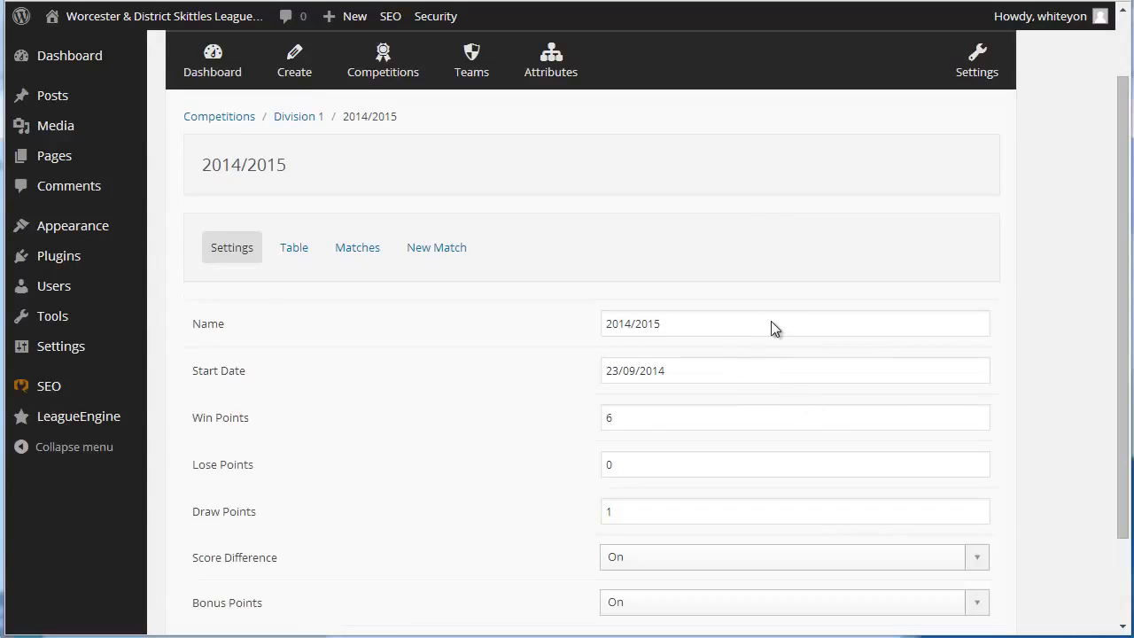
{"action": "scroll", "coordinate": [709, 387], "scroll_direction": "down", "scroll_amount": 2}
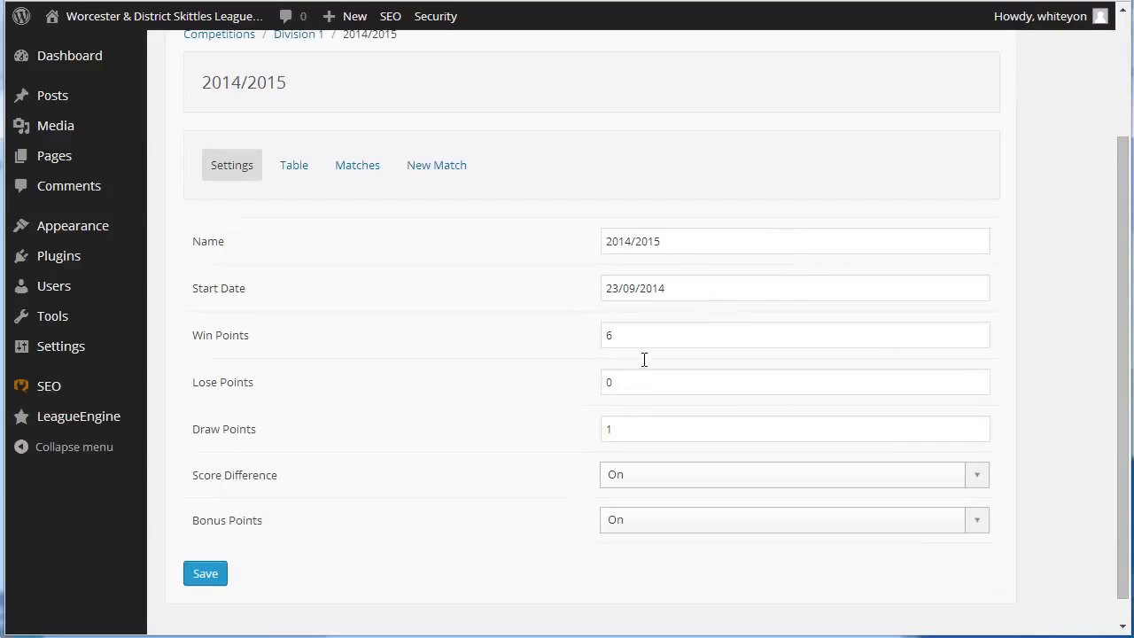
{"action": "scroll", "coordinate": [747, 475], "scroll_direction": "down", "scroll_amount": 1}
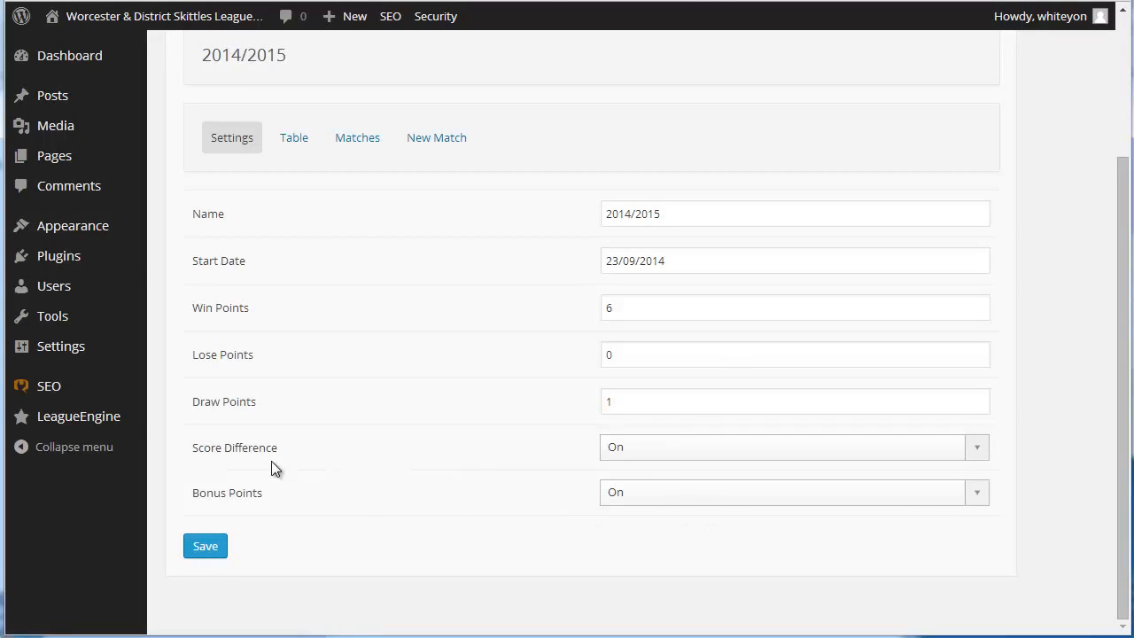
{"action": "left_click", "coordinate": [306, 156]}
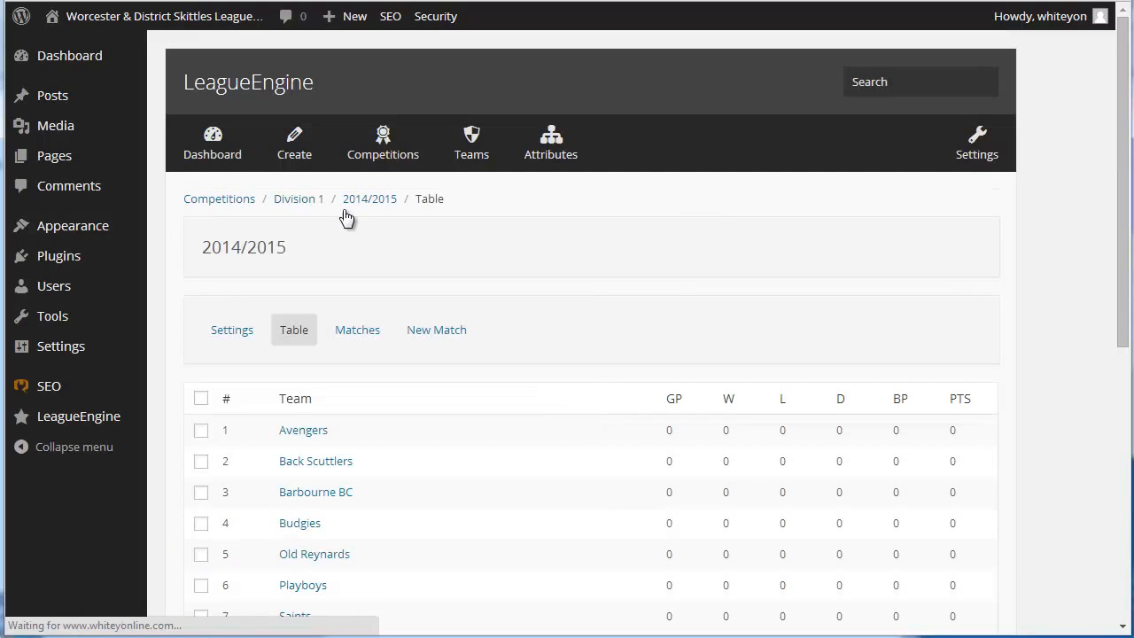
Review the teams in the Division 1 season table and the list of teams available to add to the season
{"action": "scroll", "coordinate": [585, 356], "scroll_direction": "down", "scroll_amount": 3}
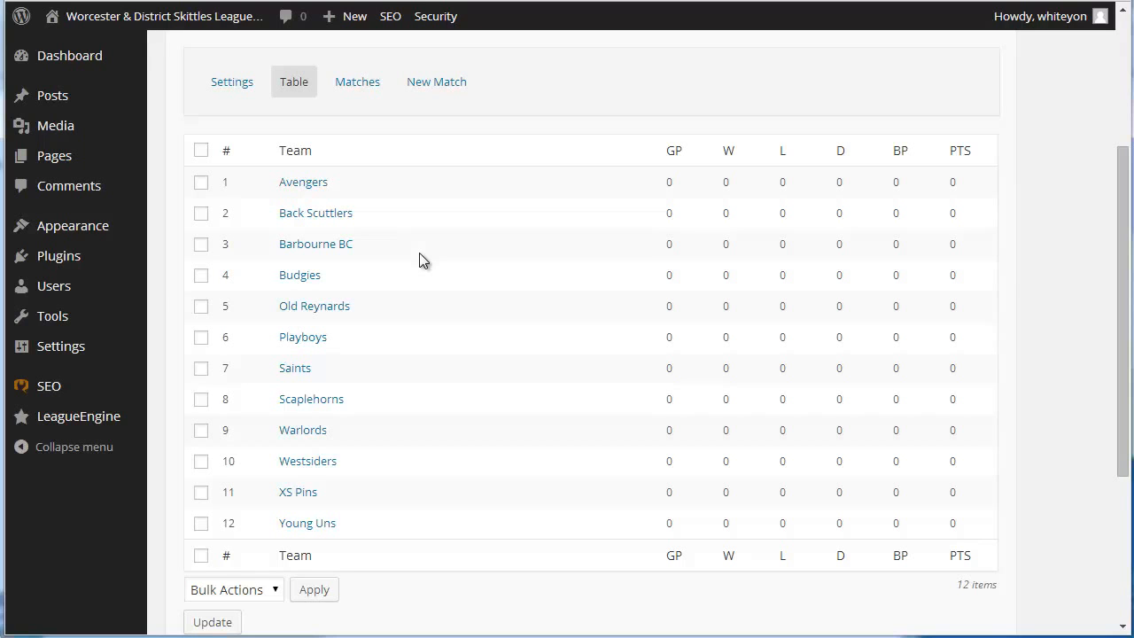
{"action": "scroll", "coordinate": [469, 377], "scroll_direction": "down", "scroll_amount": 2}
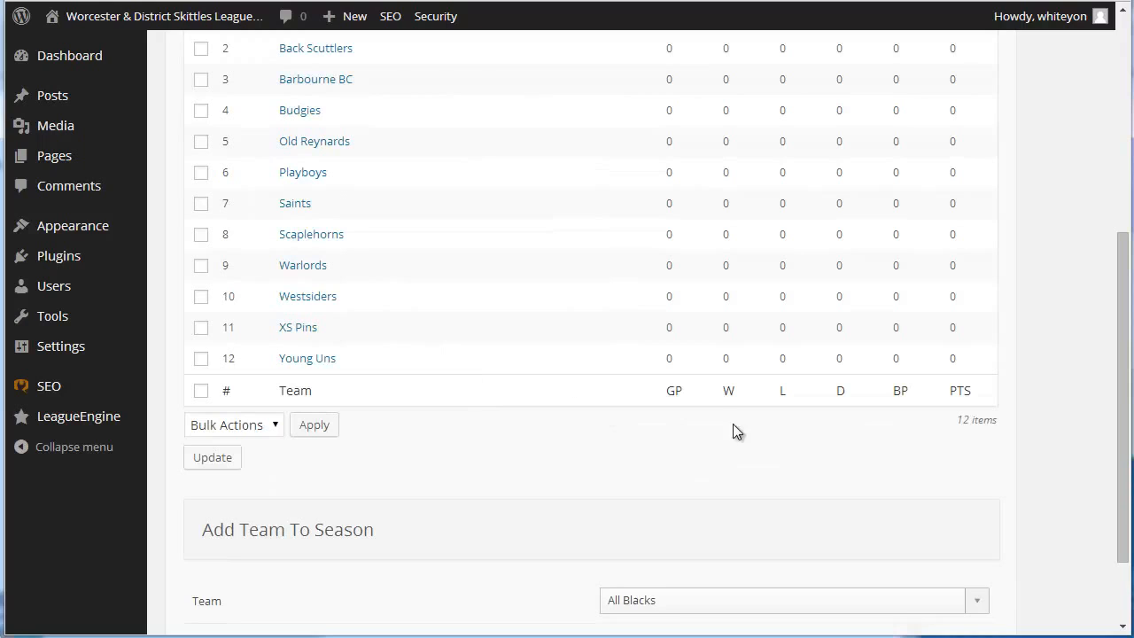
{"action": "left_click", "coordinate": [666, 600]}
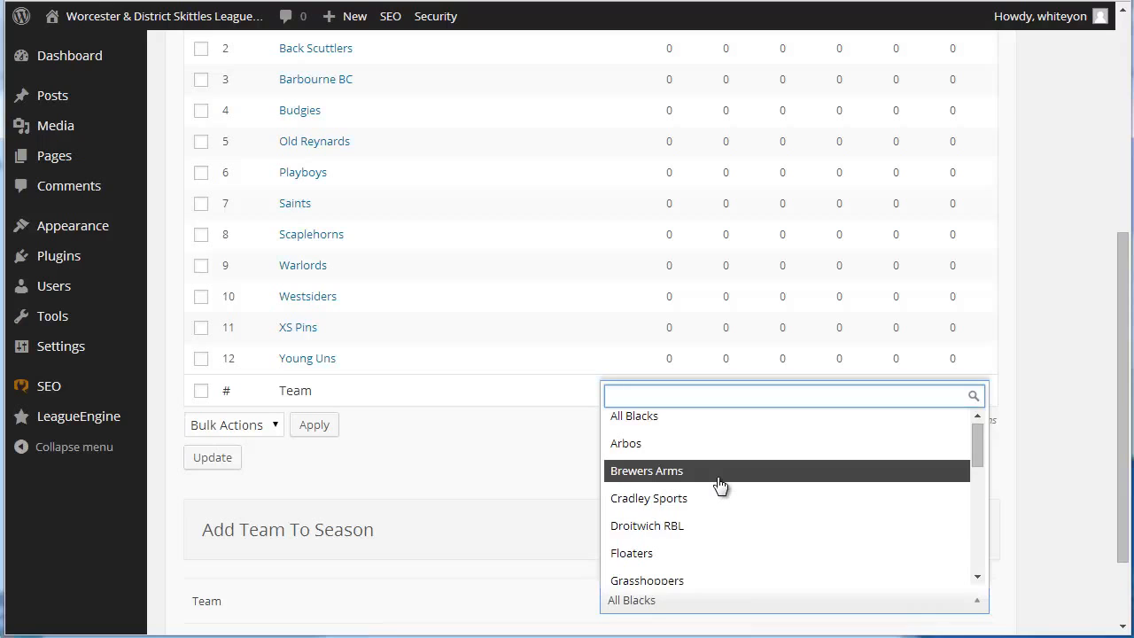
{"action": "left_click", "coordinate": [521, 487]}
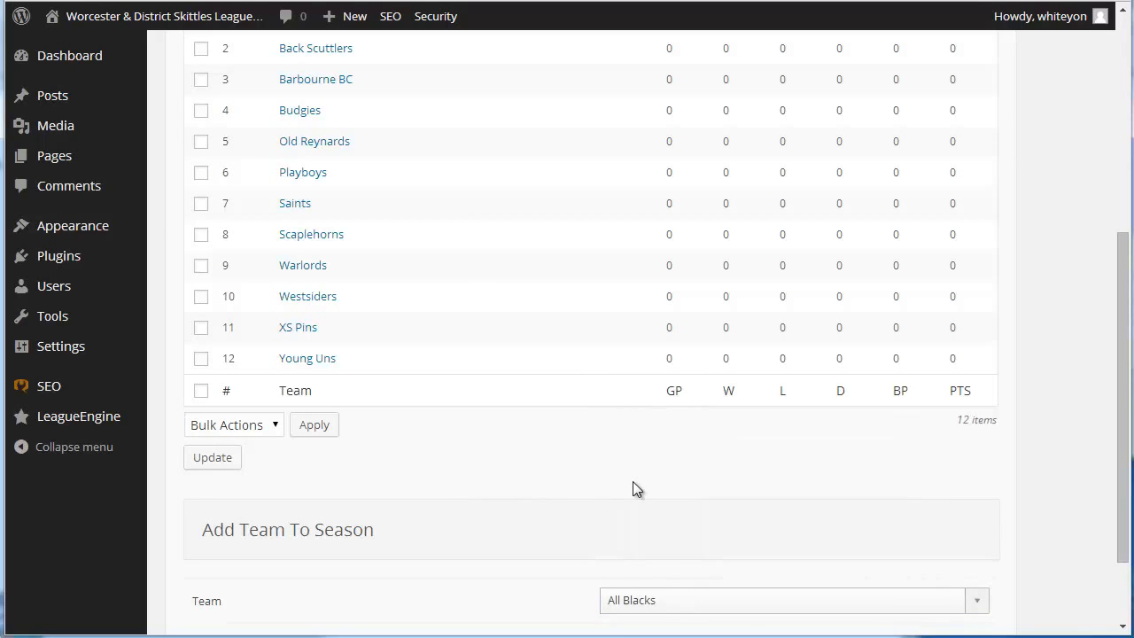
Select XS Pins and Young Uns in the season table and view the bulk Delete option without applying it
{"action": "left_click", "coordinate": [202, 361]}
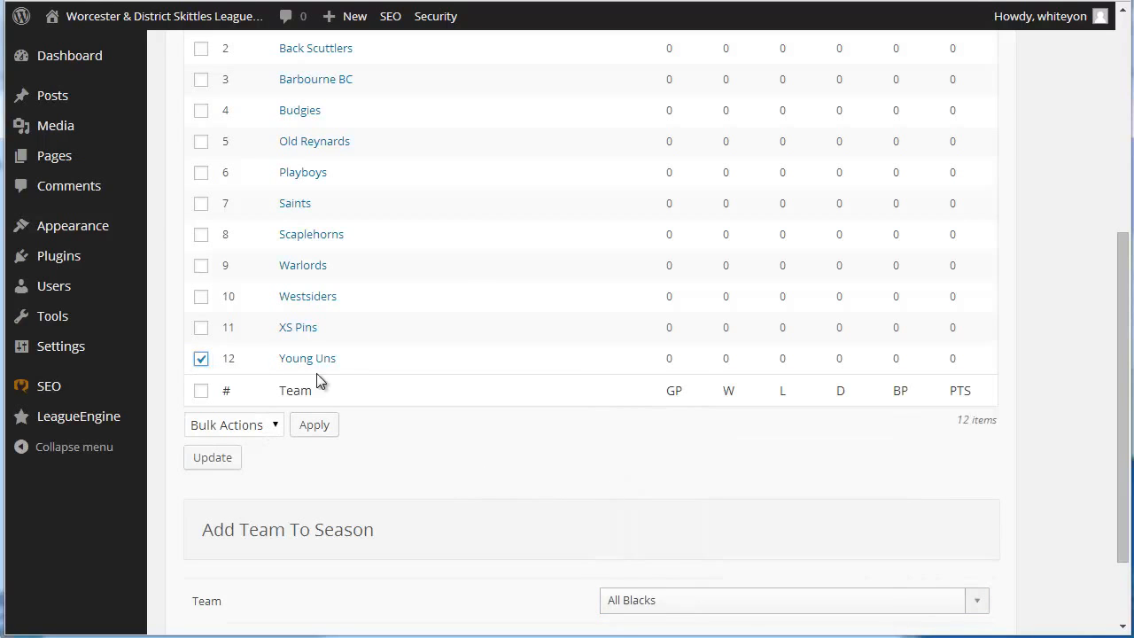
{"action": "left_click", "coordinate": [201, 328]}
{"action": "left_click", "coordinate": [270, 427]}
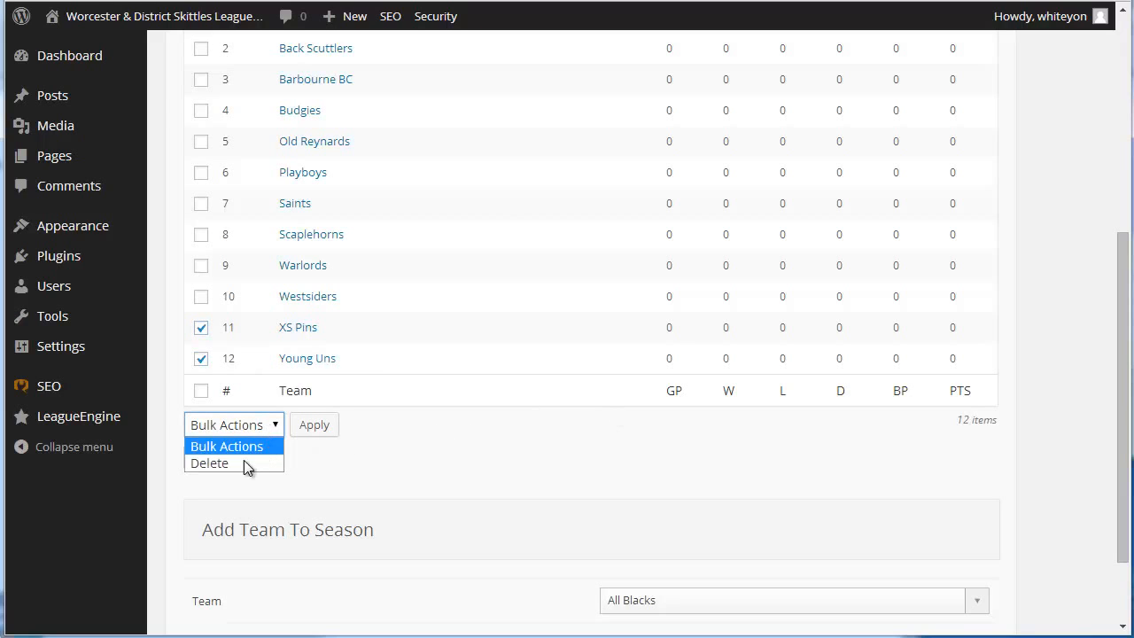
{"action": "left_click", "coordinate": [229, 464]}
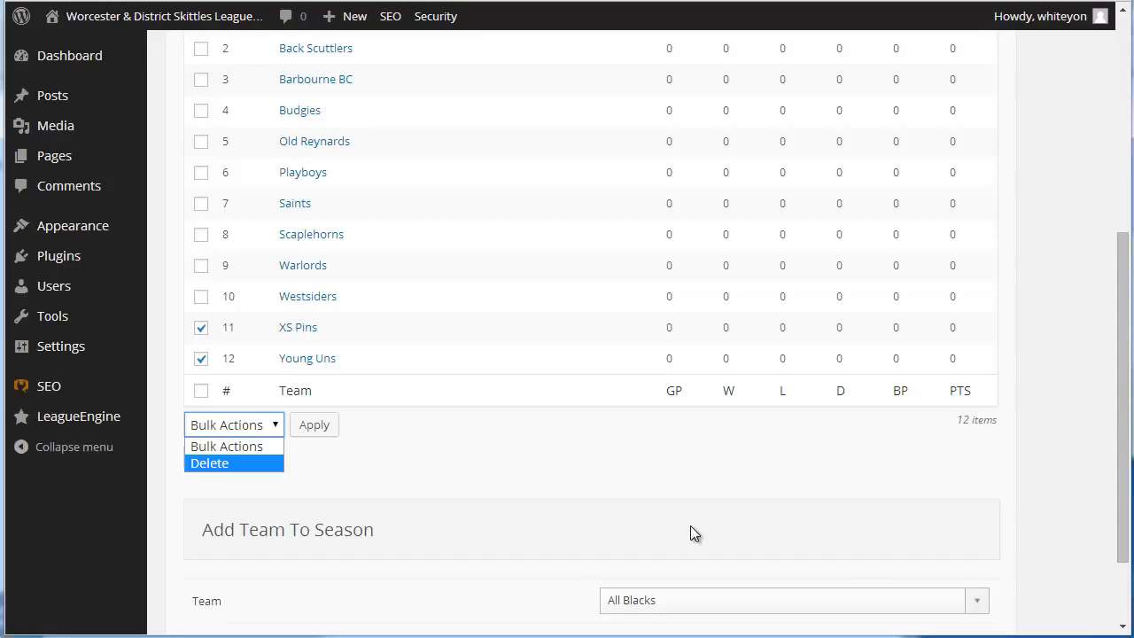
{"action": "left_click", "coordinate": [668, 531]}
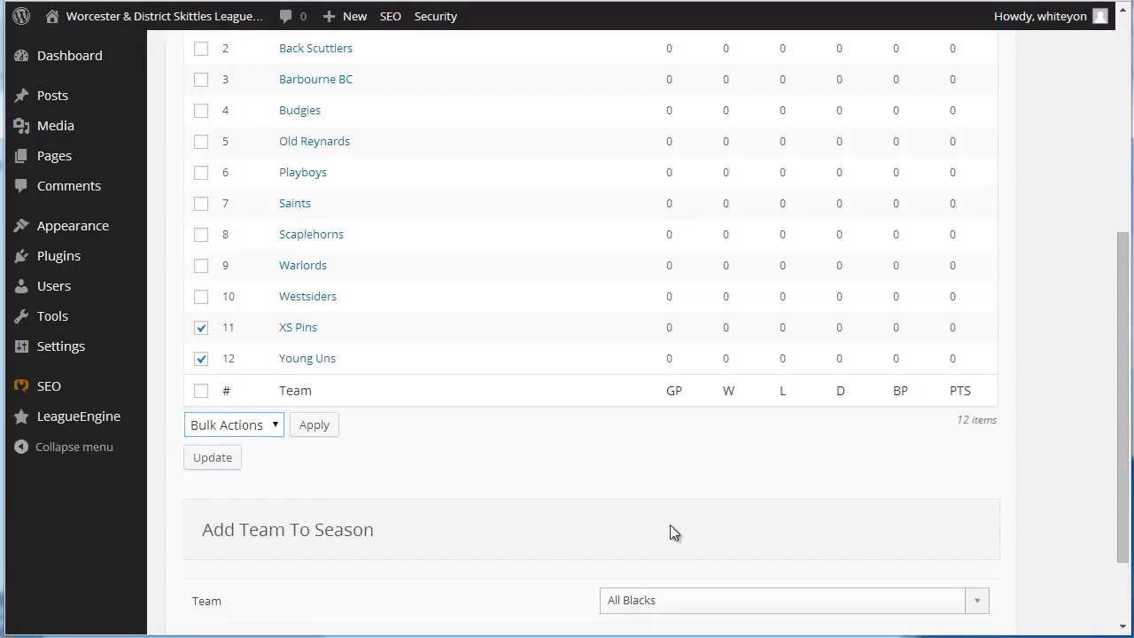
View the season's matches, consult the League Fixtures 2014-2015 document in Microsoft Word, and return to the LeagueEngine page
{"action": "scroll", "coordinate": [670, 526], "scroll_direction": "up", "scroll_amount": 5}
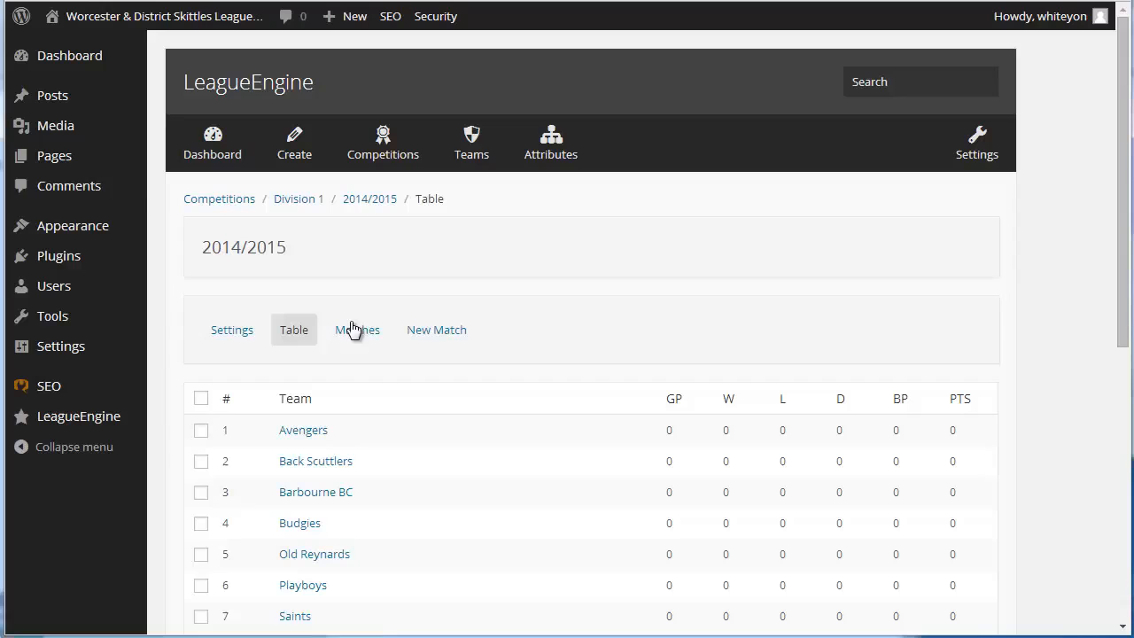
{"action": "left_click", "coordinate": [441, 333]}
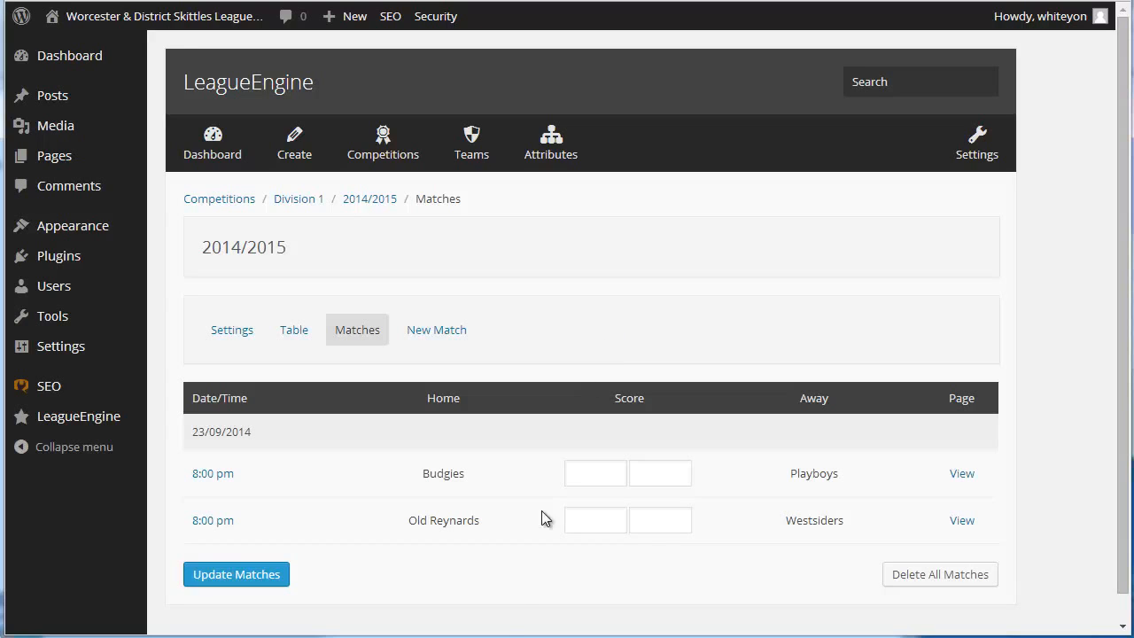
{"action": "key", "text": "alt+Tab"}
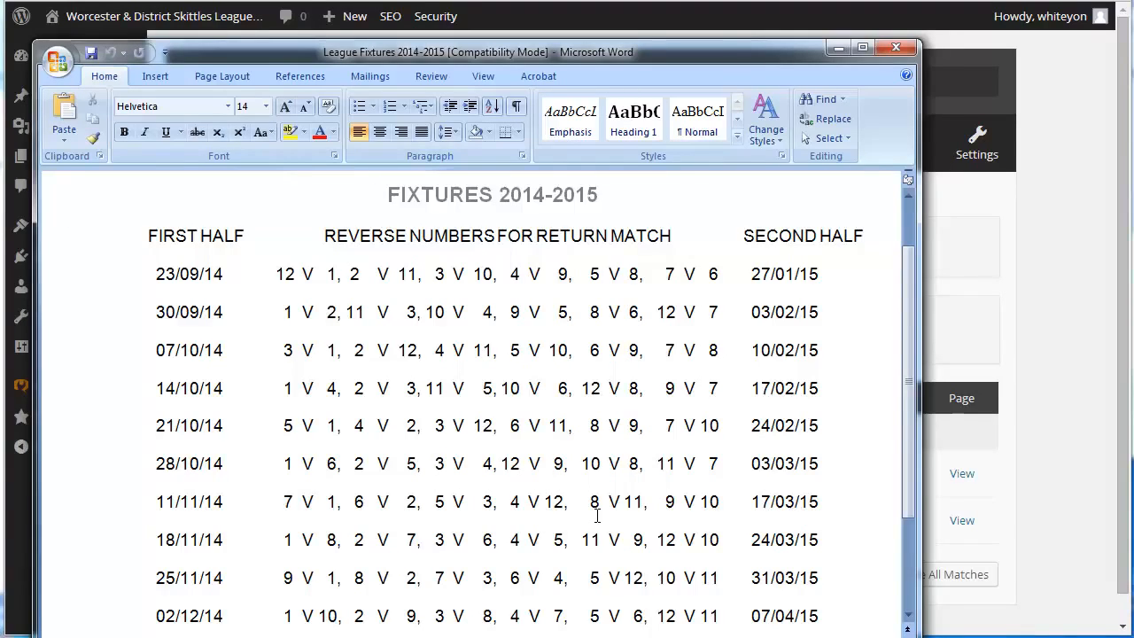
{"action": "left_click", "coordinate": [1057, 449]}
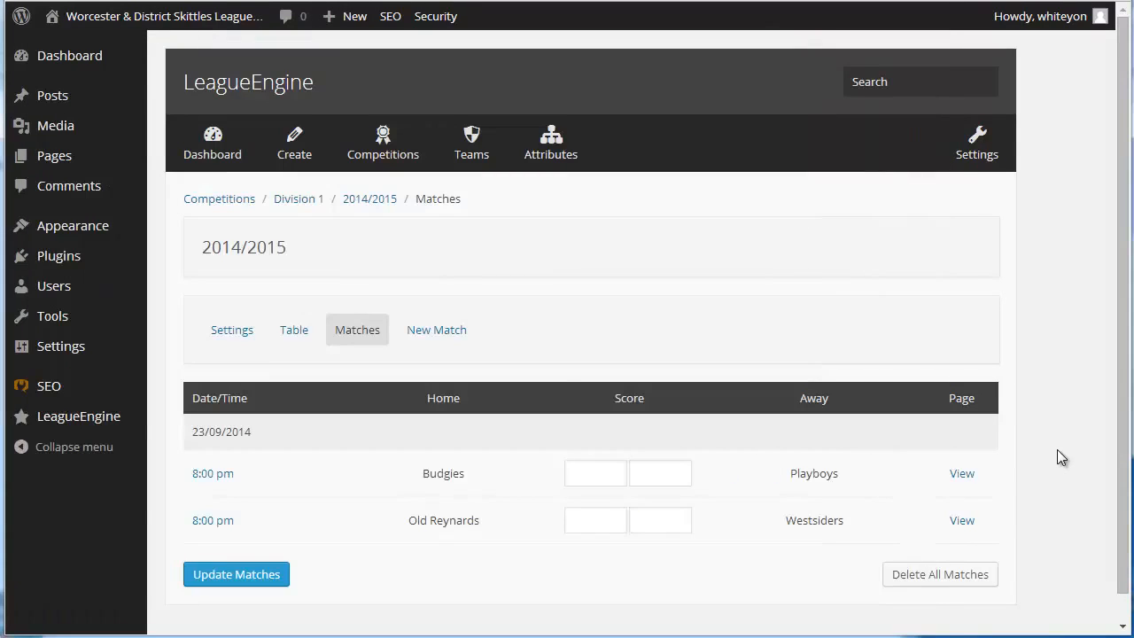
Examine the Fixture List options in the new match form, then return to the season's matches without generating anything
{"action": "left_click", "coordinate": [421, 332]}
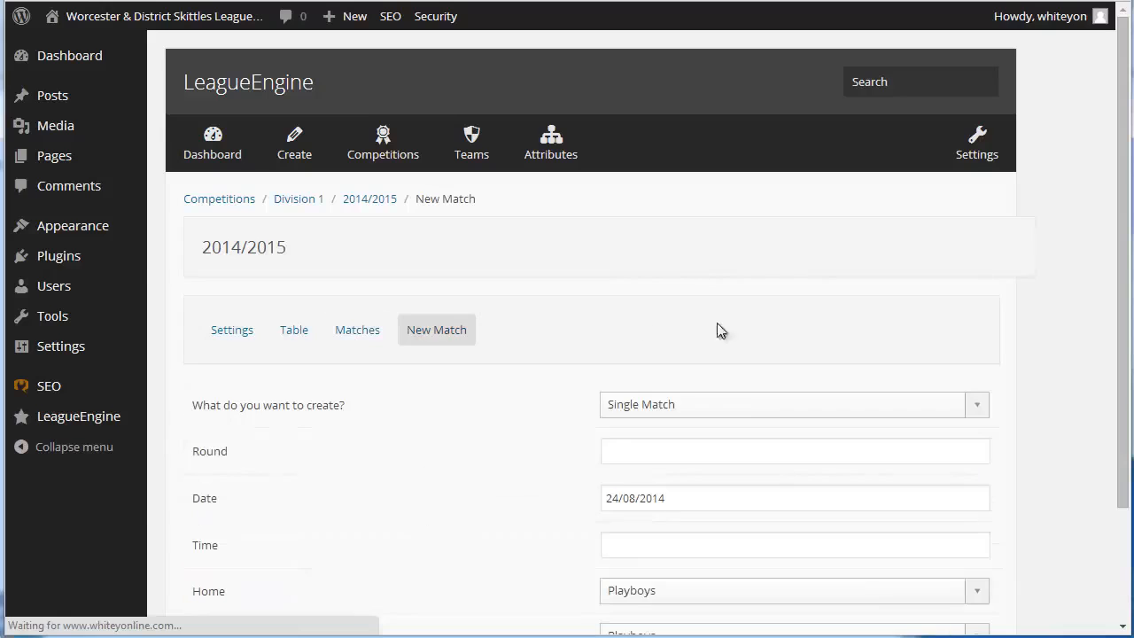
{"action": "scroll", "coordinate": [949, 342], "scroll_direction": "down", "scroll_amount": 2}
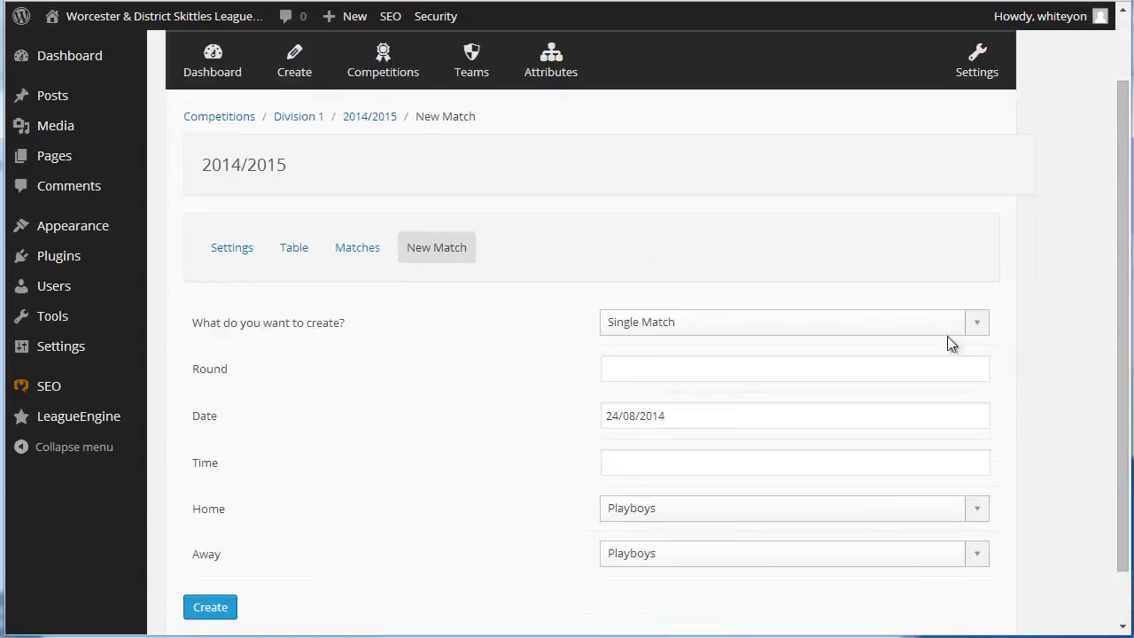
{"action": "left_click", "coordinate": [966, 310]}
{"action": "left_click", "coordinate": [980, 266]}
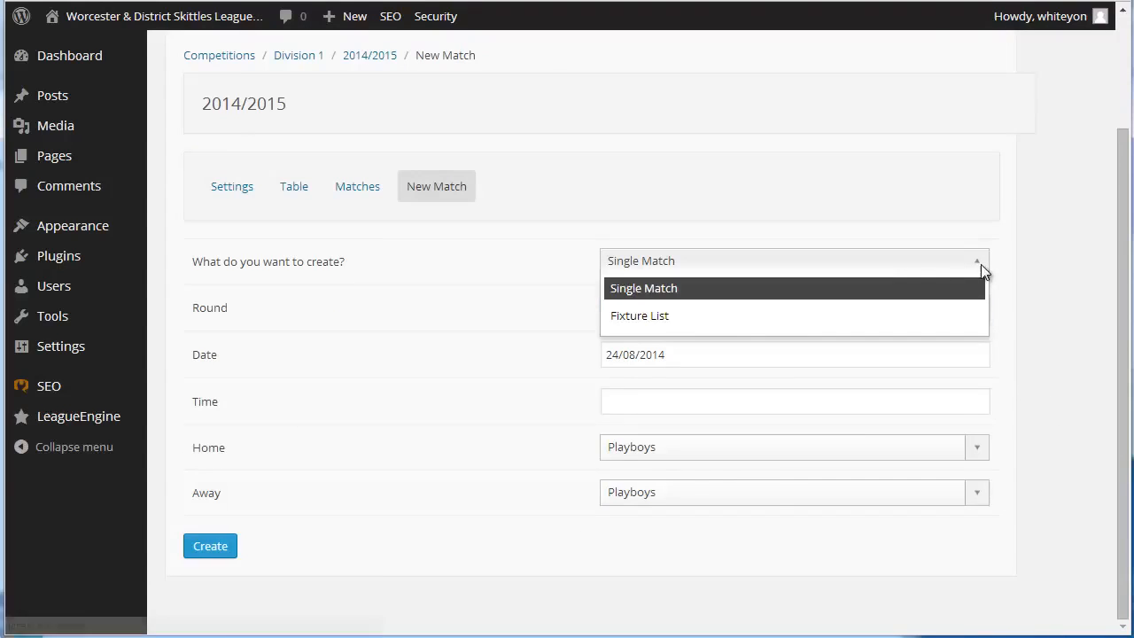
{"action": "left_click", "coordinate": [653, 318]}
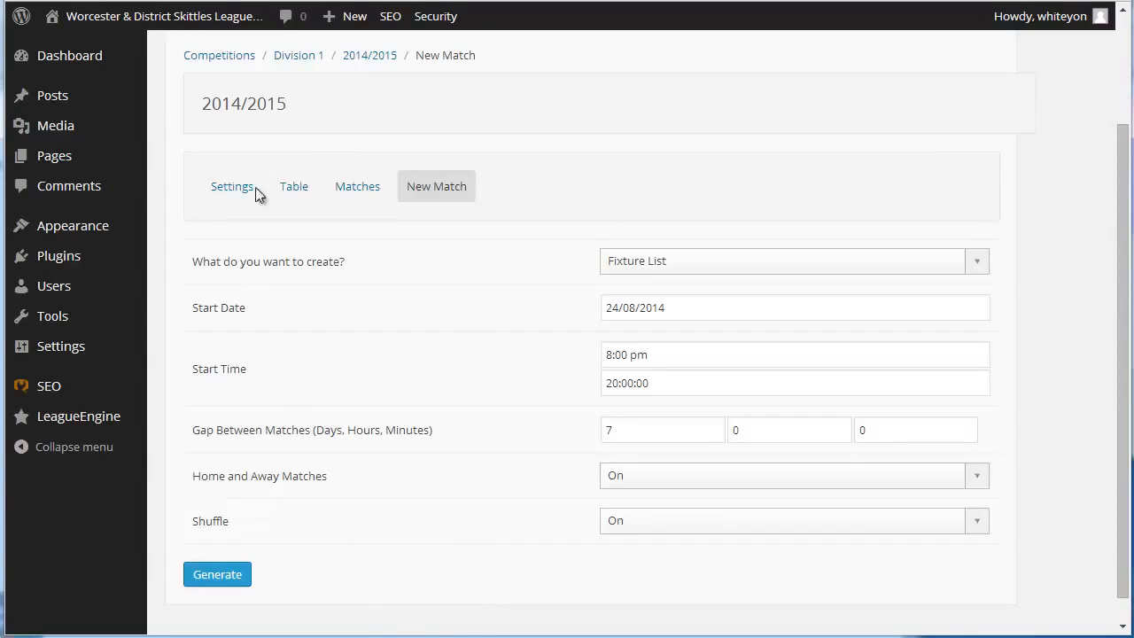
{"action": "left_click", "coordinate": [359, 188]}
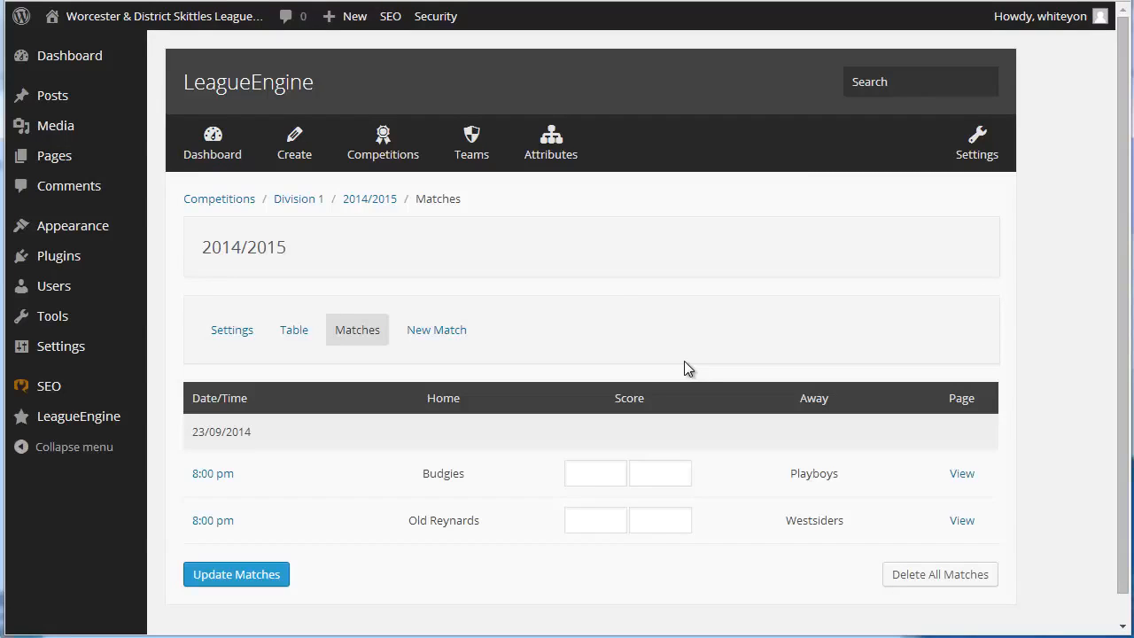
Start a new single match for the Division 1 season and set its date to 14/10/2014
{"action": "scroll", "coordinate": [684, 368], "scroll_direction": "down", "scroll_amount": 1}
{"action": "left_click", "coordinate": [437, 303]}
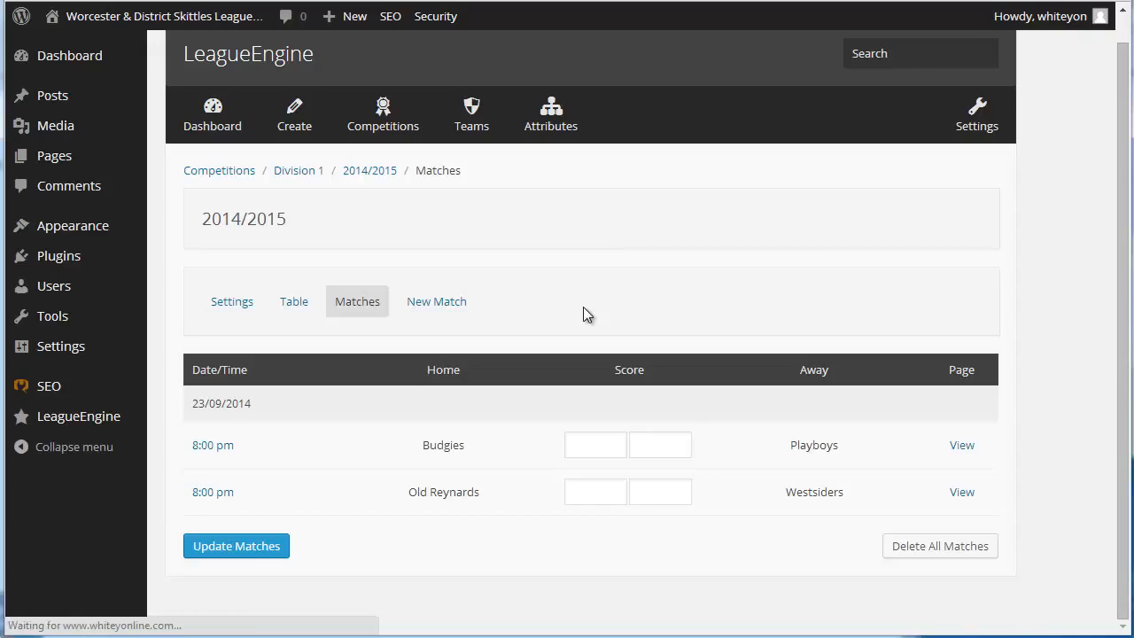
{"action": "scroll", "coordinate": [981, 368], "scroll_direction": "down", "scroll_amount": 3}
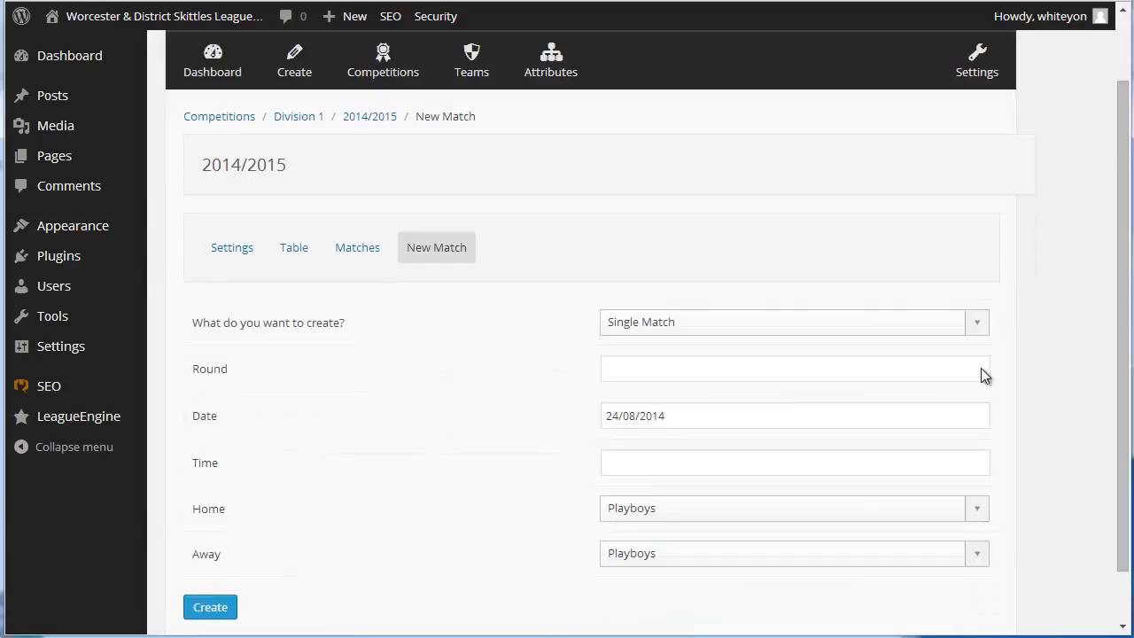
{"action": "scroll", "coordinate": [618, 292], "scroll_direction": "down", "scroll_amount": 2}
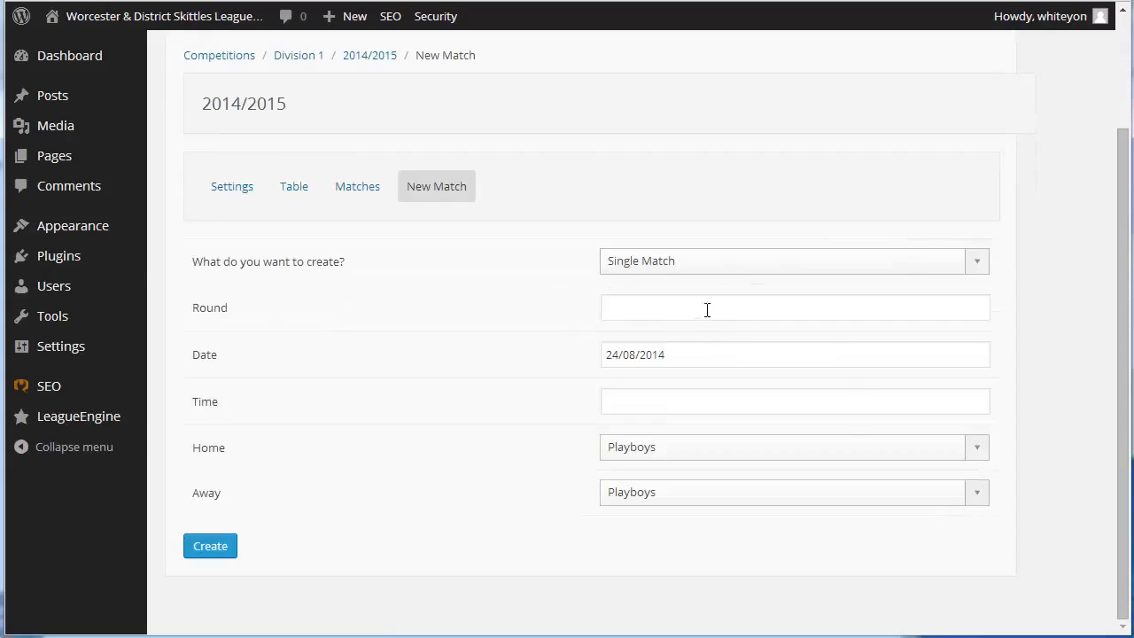
{"action": "left_click", "coordinate": [748, 354]}
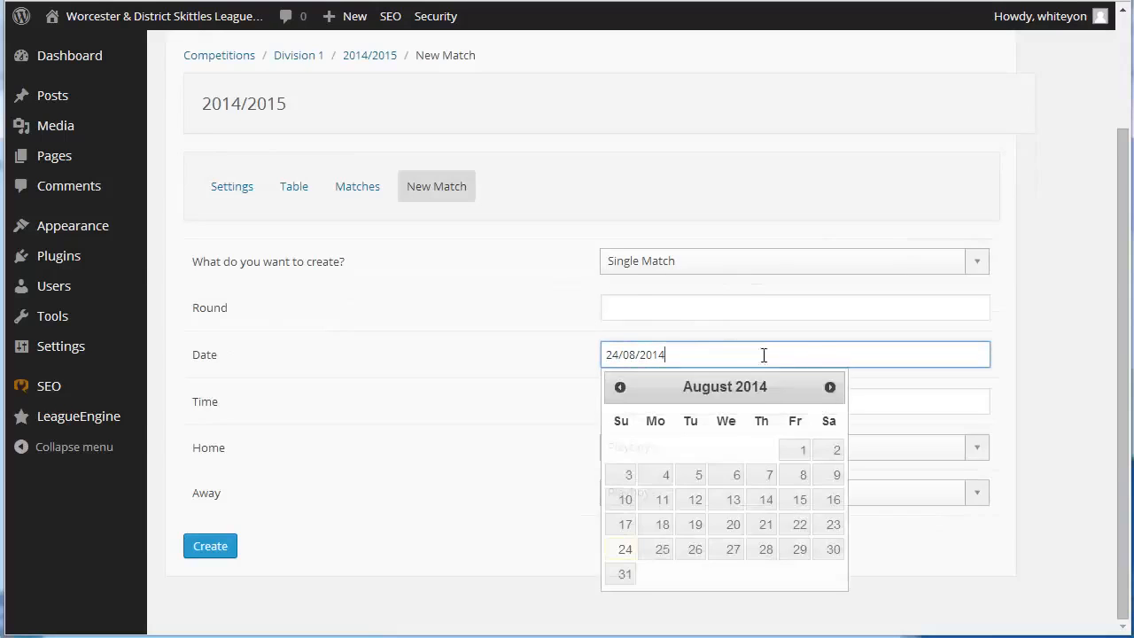
{"action": "left_click", "coordinate": [830, 387]}
{"action": "left_click", "coordinate": [830, 387]}
{"action": "left_click", "coordinate": [738, 476]}
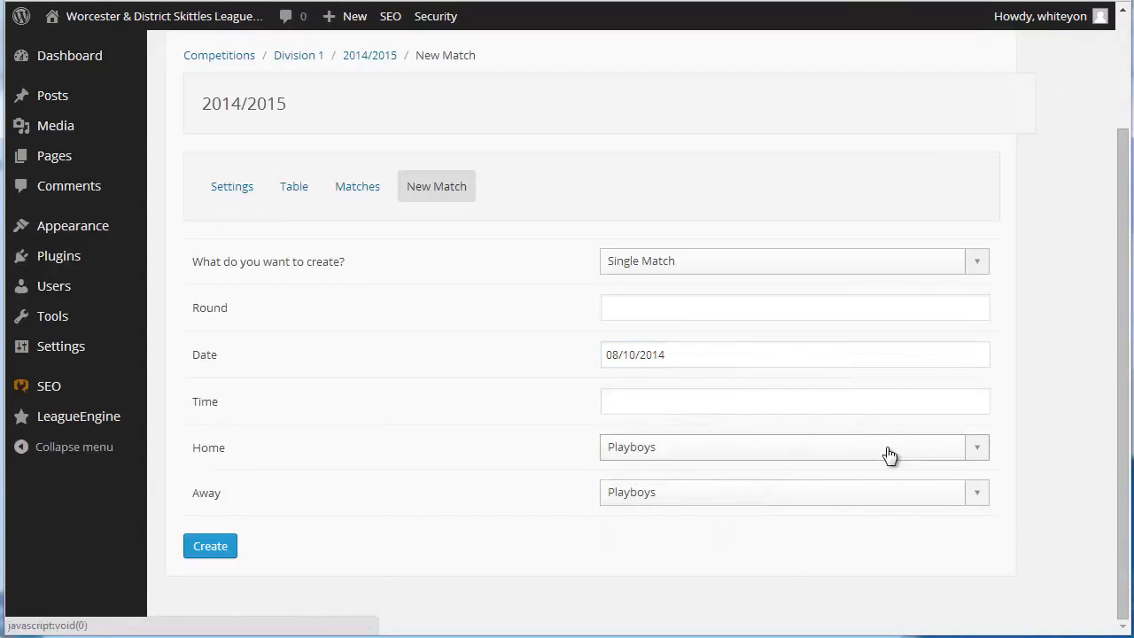
{"action": "left_click", "coordinate": [931, 362]}
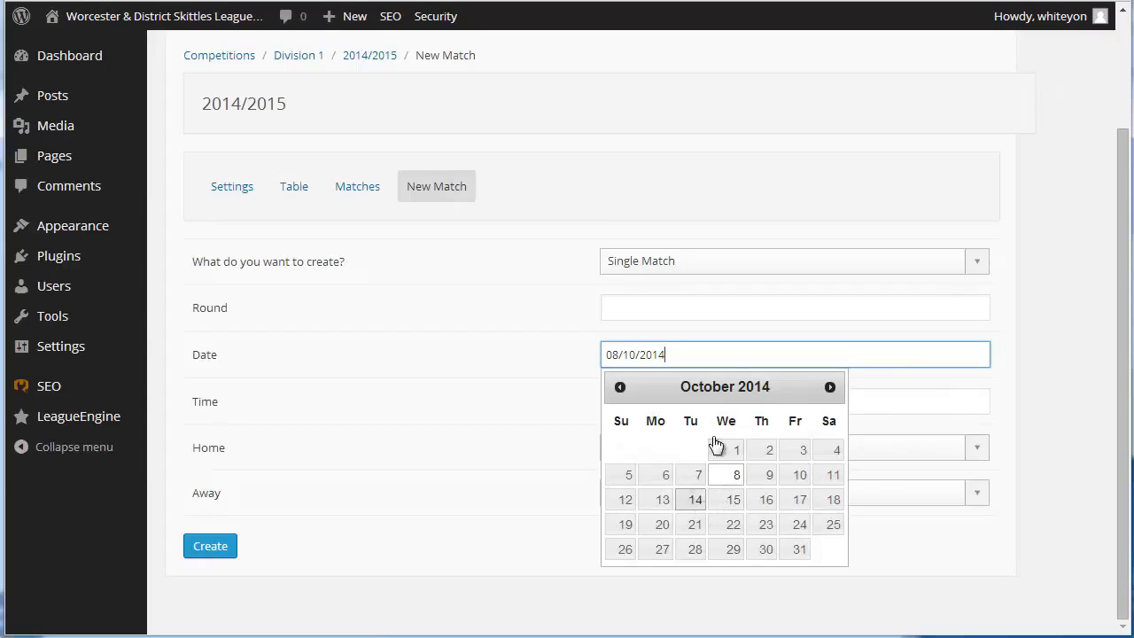
{"action": "left_click", "coordinate": [695, 499]}
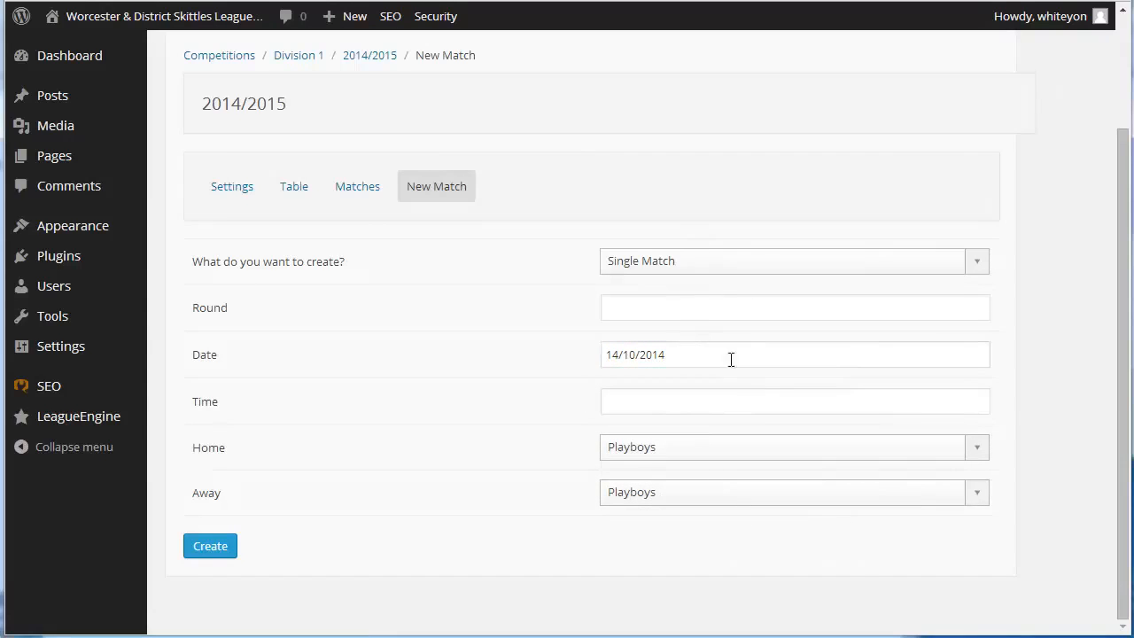
Set the new match's time to 08:00 pm and look through the teams available as the home side
{"action": "left_click", "coordinate": [651, 396]}
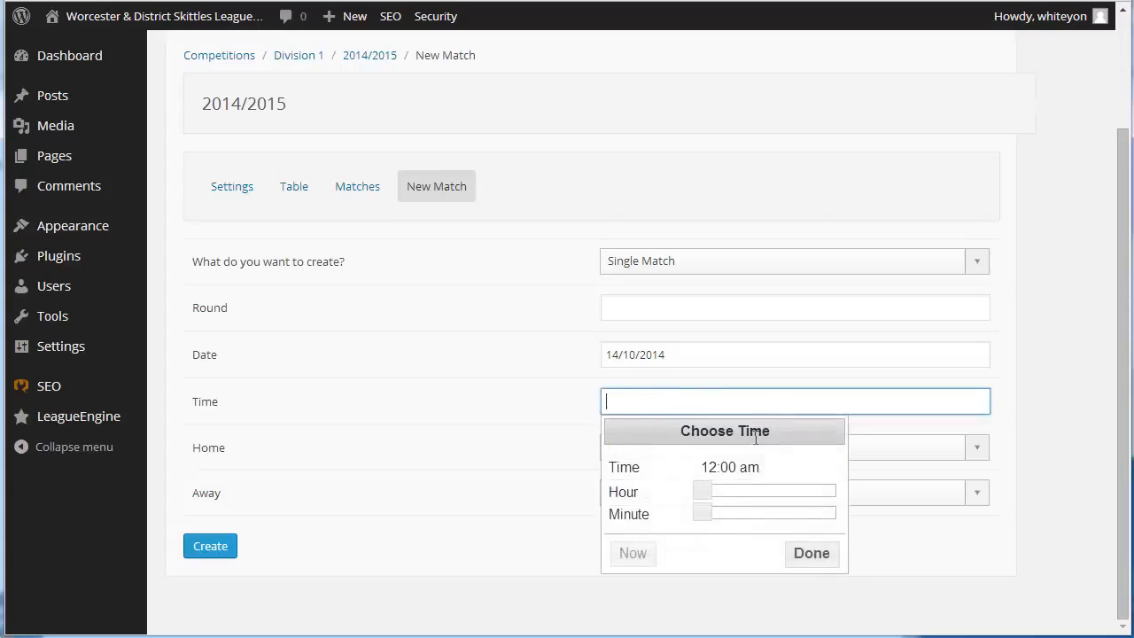
{"action": "left_click_drag", "start_coordinate": [709, 493], "coordinate": [825, 495]}
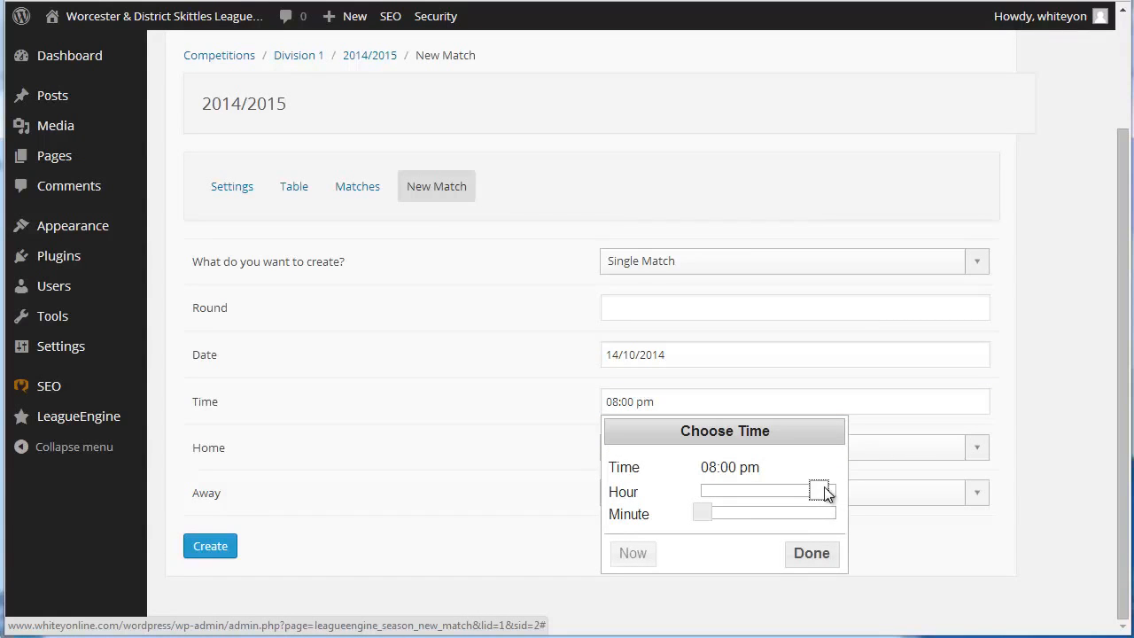
{"action": "left_click", "coordinate": [817, 556]}
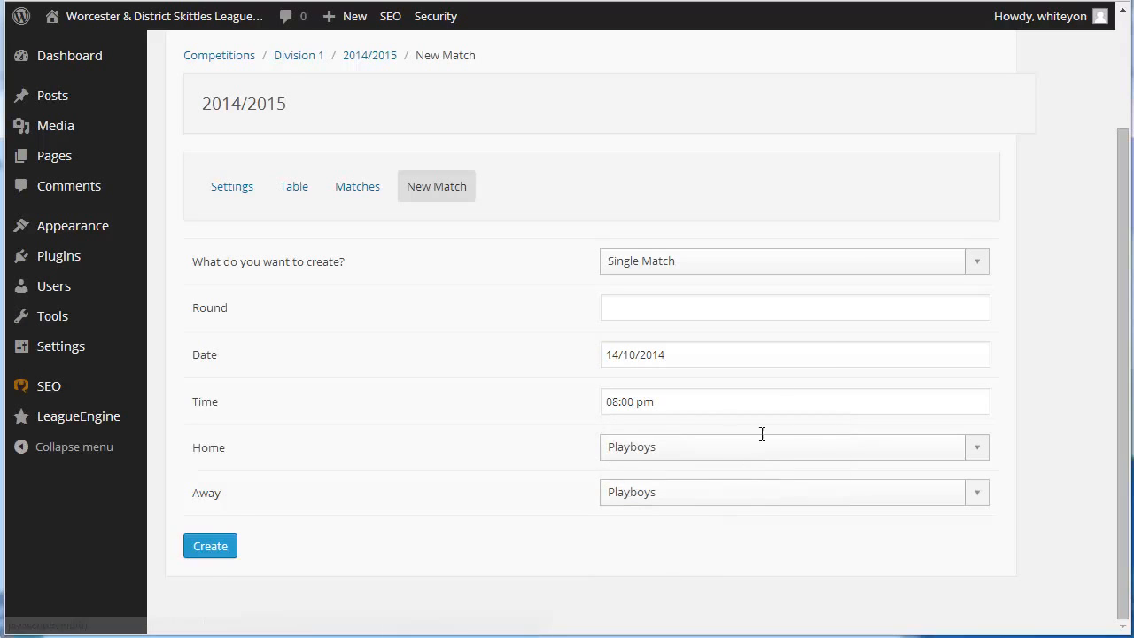
{"action": "left_click", "coordinate": [863, 447]}
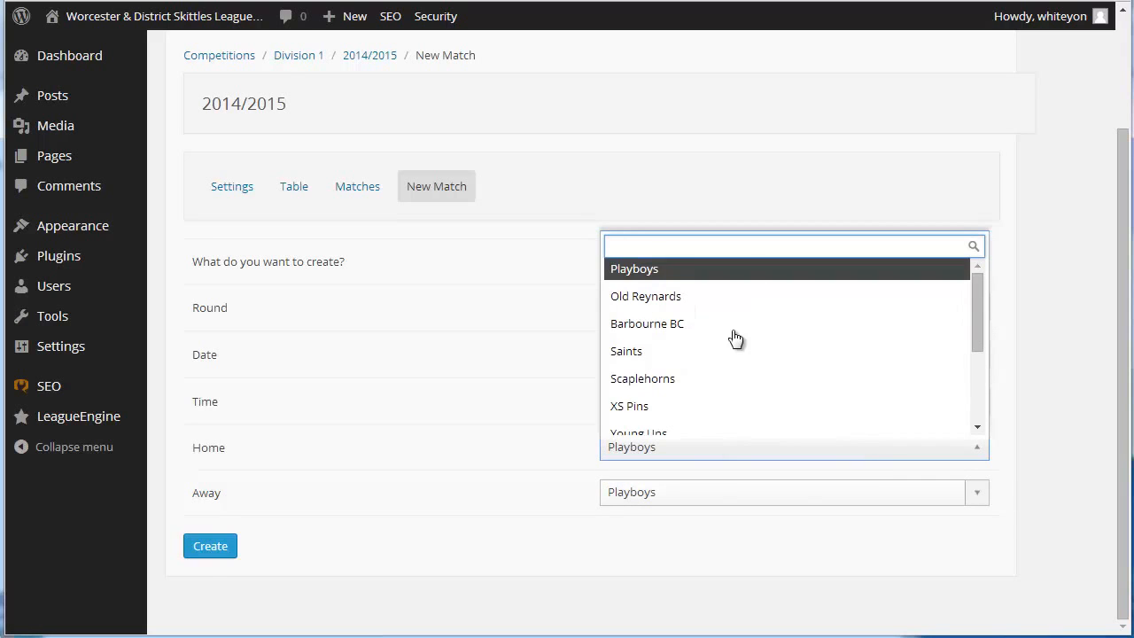
{"action": "left_click", "coordinate": [818, 574]}
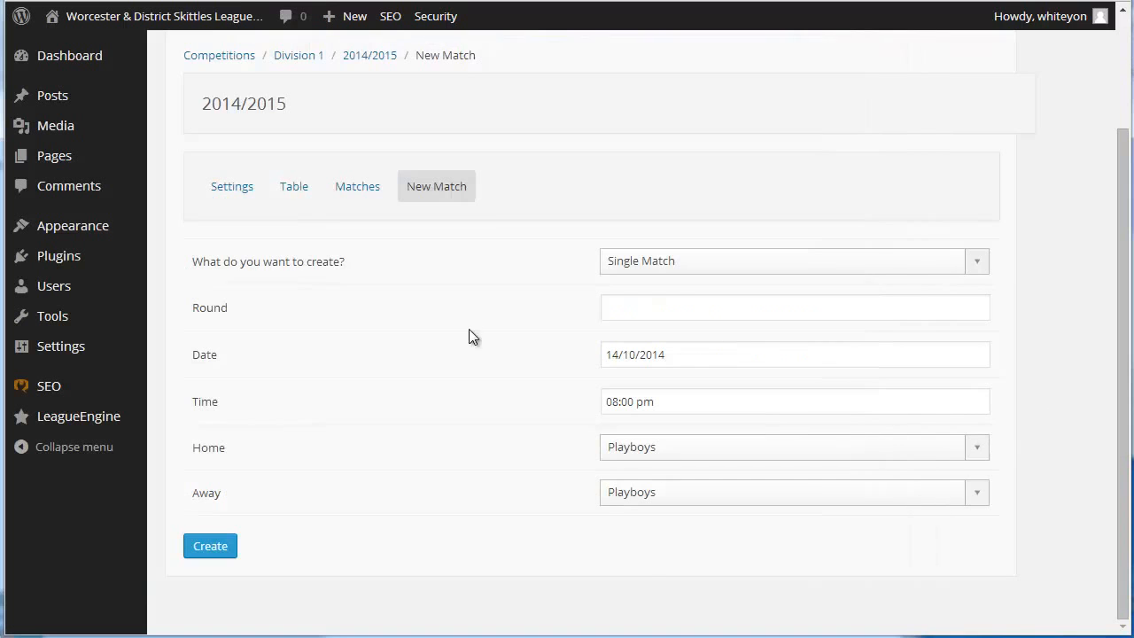
Leave the new match form without creating the match and open the Division 3 competition from the competitions list
{"action": "scroll", "coordinate": [469, 328], "scroll_direction": "up", "scroll_amount": 2}
{"action": "left_click", "coordinate": [241, 200]}
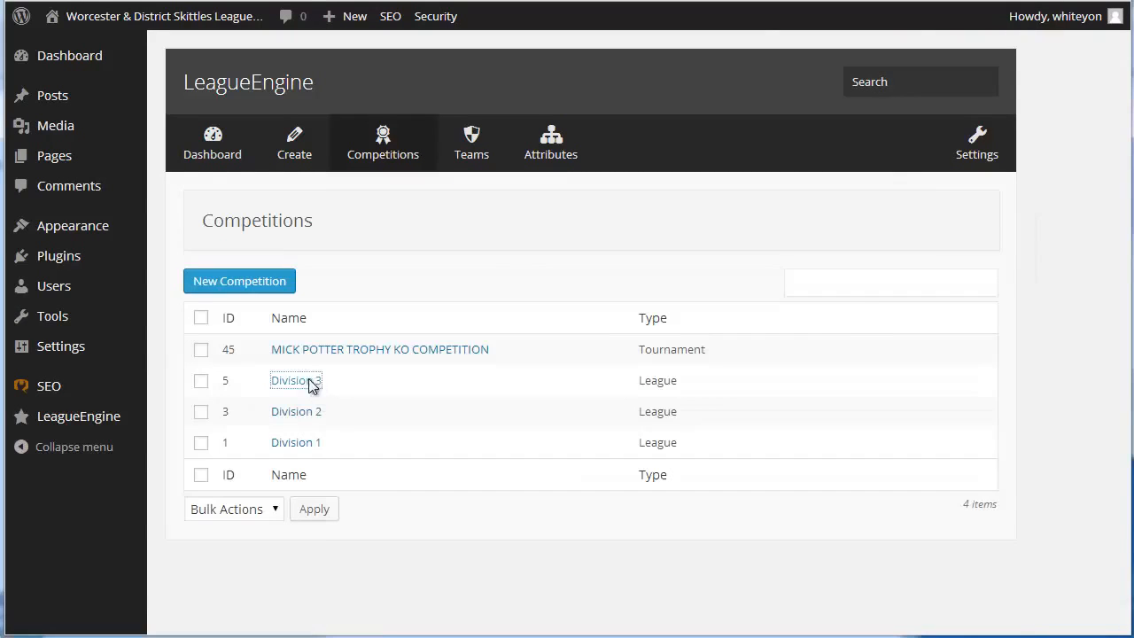
{"action": "left_click", "coordinate": [310, 381]}
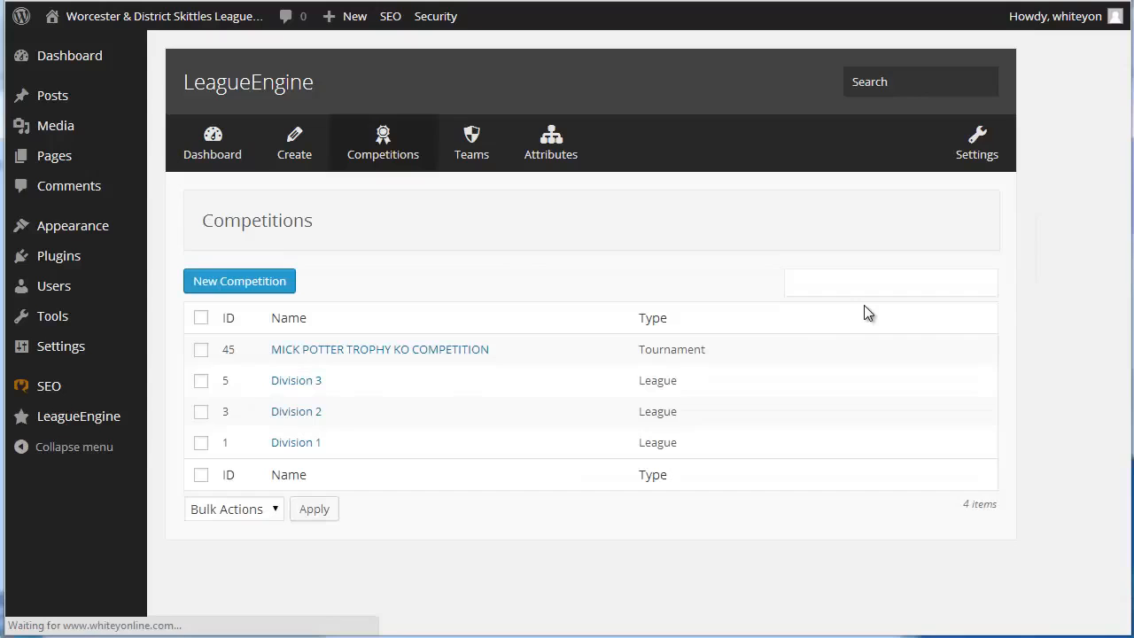
{"action": "scroll", "coordinate": [929, 392], "scroll_direction": "down", "scroll_amount": 3}
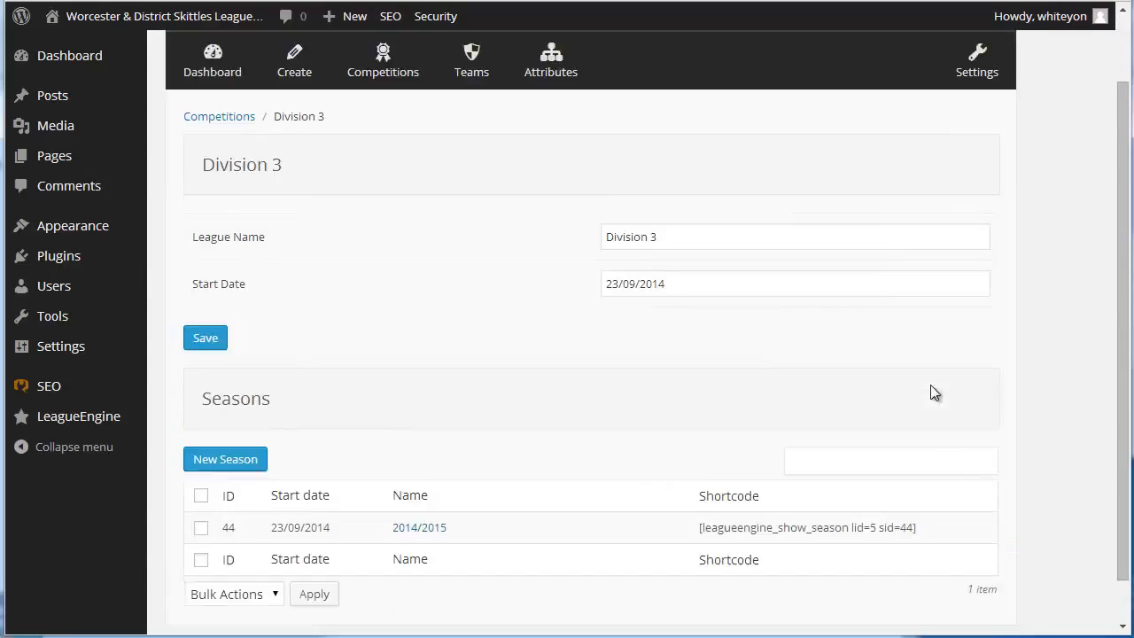
Open Division 3's 2014/2015 season, review its points and bonus settings, and view its league table
{"action": "left_click", "coordinate": [430, 483]}
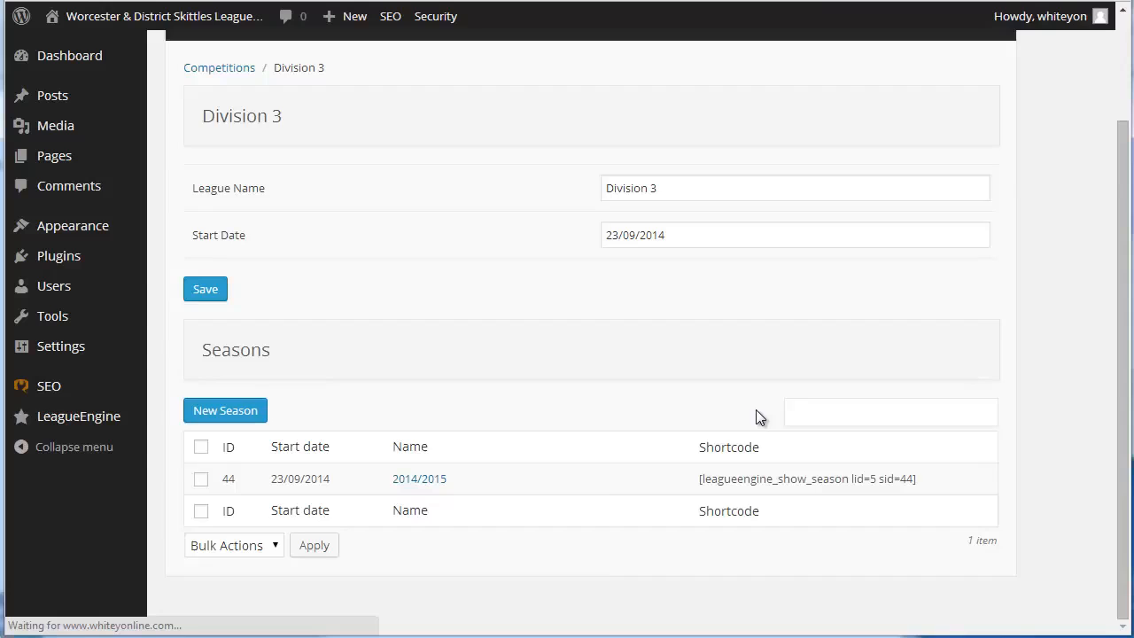
{"action": "scroll", "coordinate": [729, 429], "scroll_direction": "down", "scroll_amount": 3}
{"action": "scroll", "coordinate": [728, 428], "scroll_direction": "down", "scroll_amount": 1}
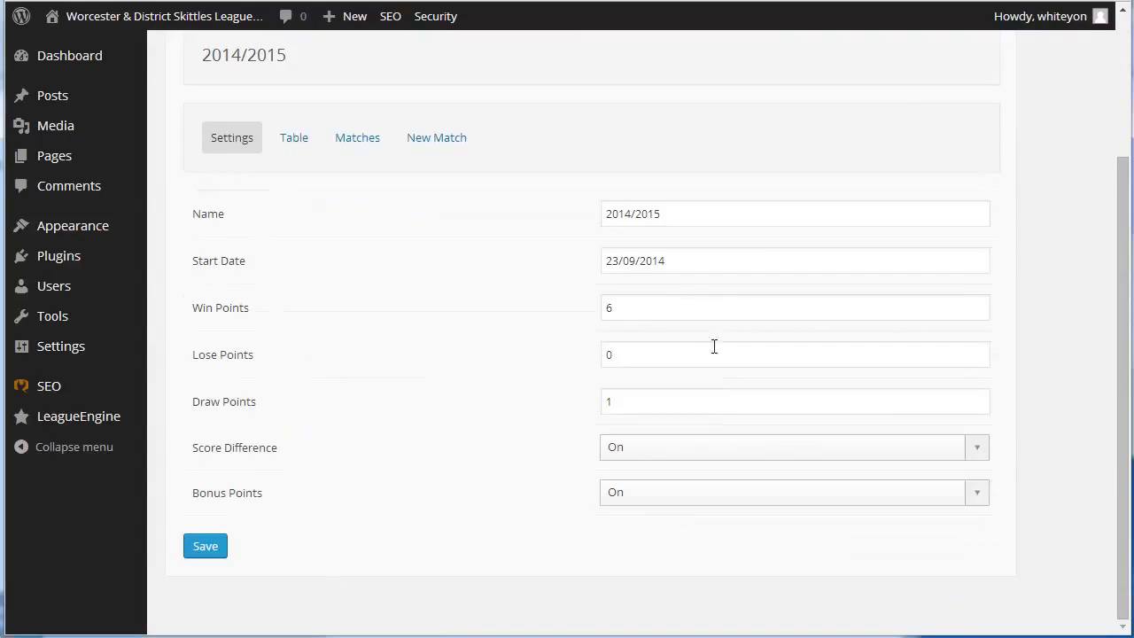
{"action": "left_click", "coordinate": [299, 139]}
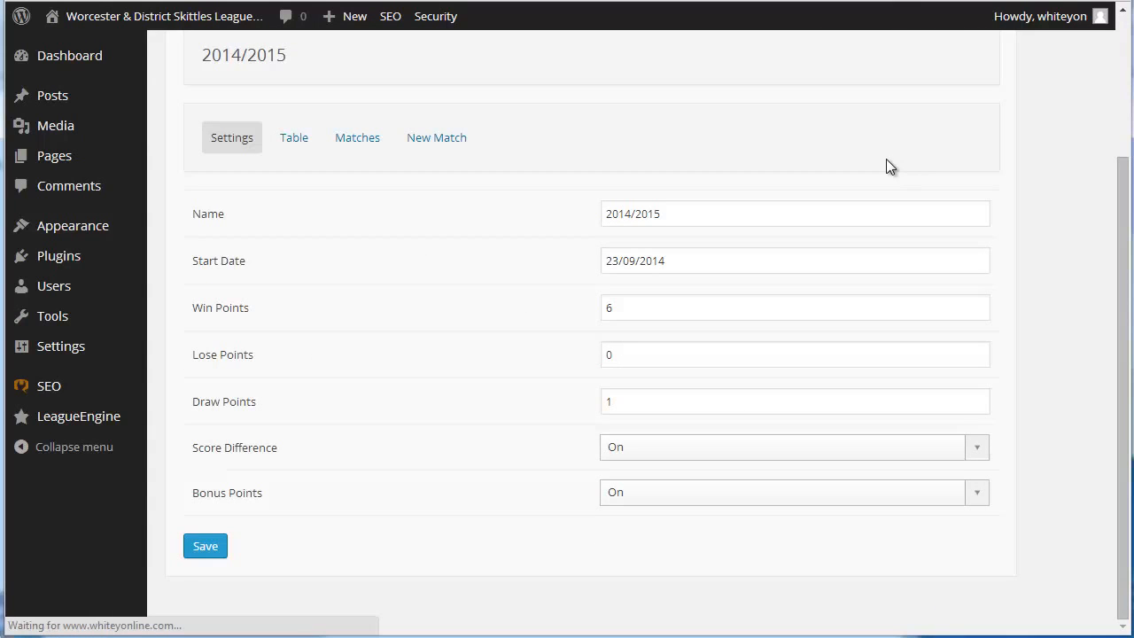
{"action": "scroll", "coordinate": [1080, 443], "scroll_direction": "down", "scroll_amount": 5}
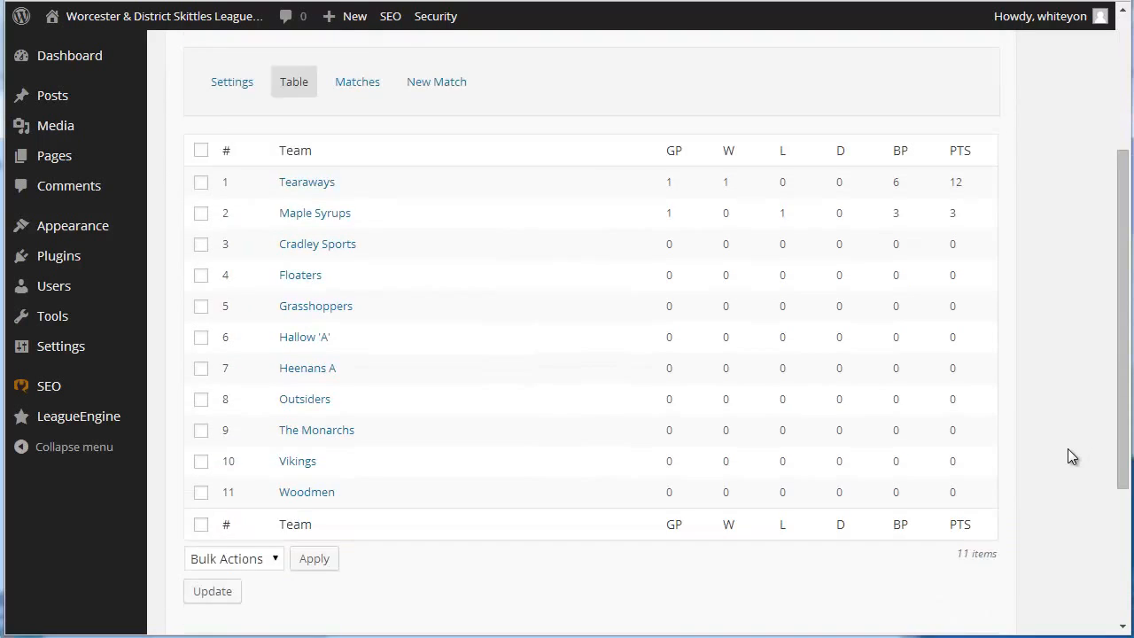
View the Division 3 season's matches, open the Maple Syrups v Tearaways match, and review its scores, bonus points and report section
{"action": "scroll", "coordinate": [899, 484], "scroll_direction": "up", "scroll_amount": 3}
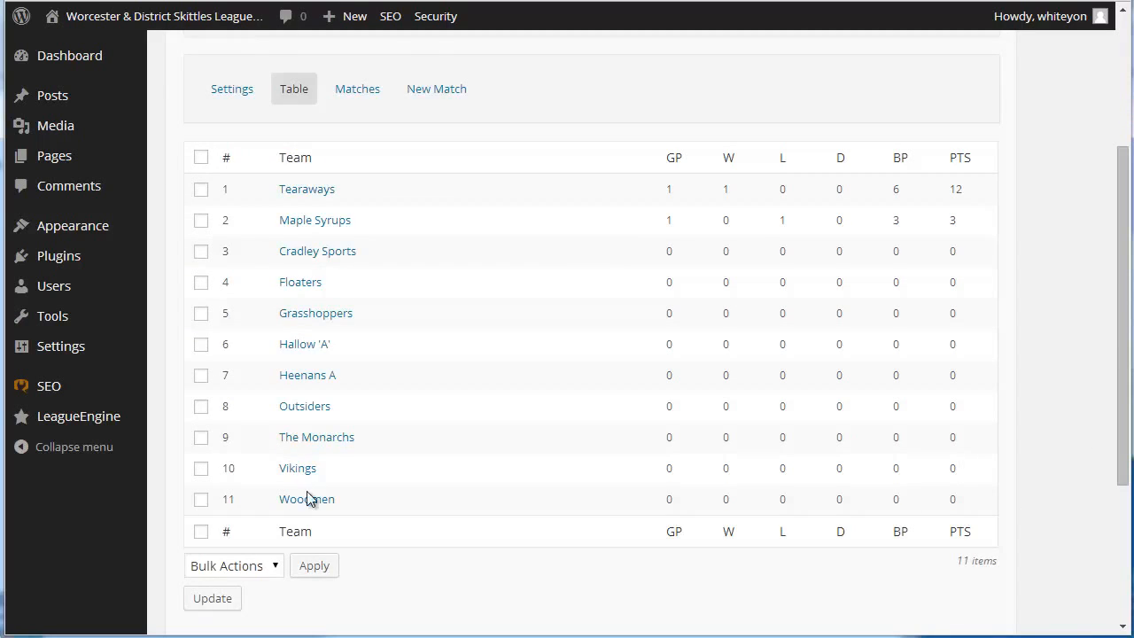
{"action": "scroll", "coordinate": [307, 496], "scroll_direction": "up", "scroll_amount": 1}
{"action": "left_click", "coordinate": [363, 174]}
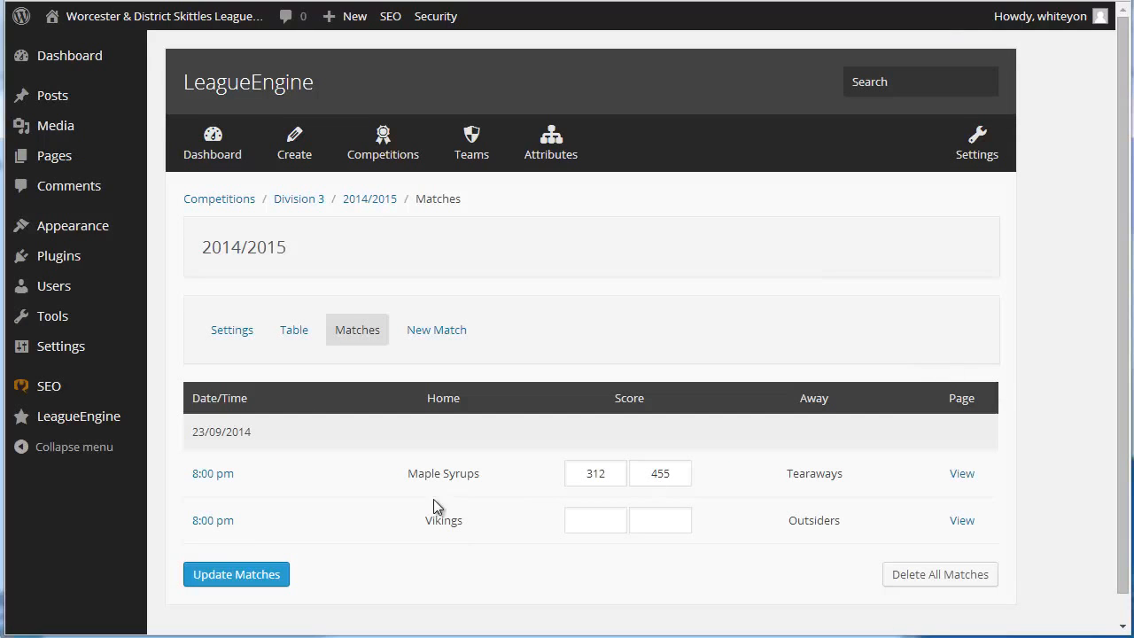
{"action": "scroll", "coordinate": [449, 502], "scroll_direction": "down", "scroll_amount": 1}
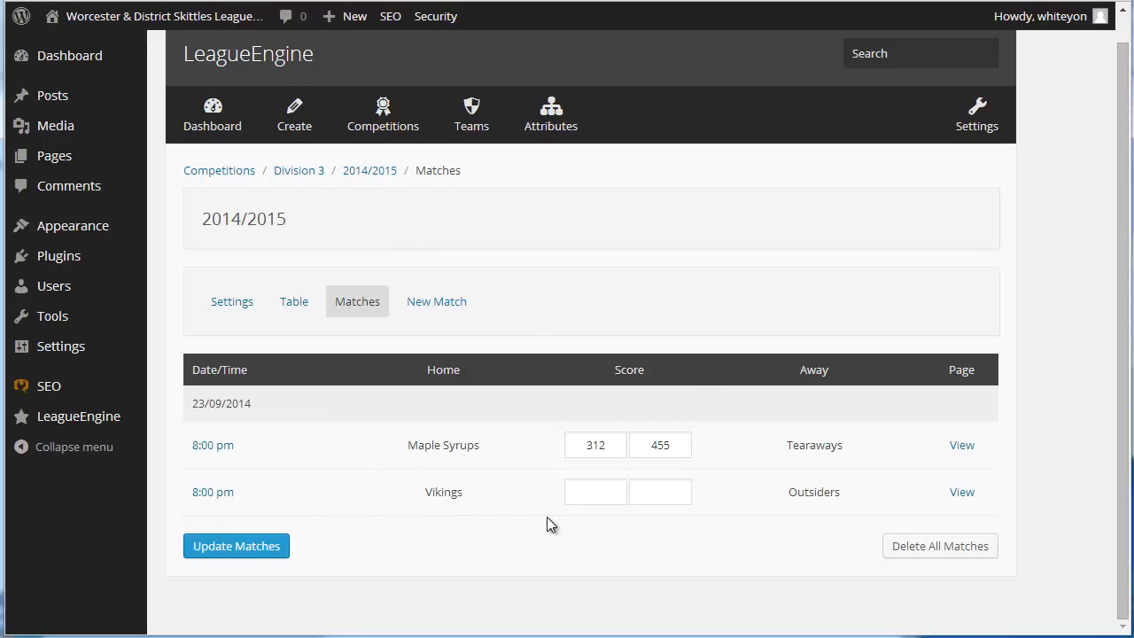
{"action": "left_click", "coordinate": [220, 448]}
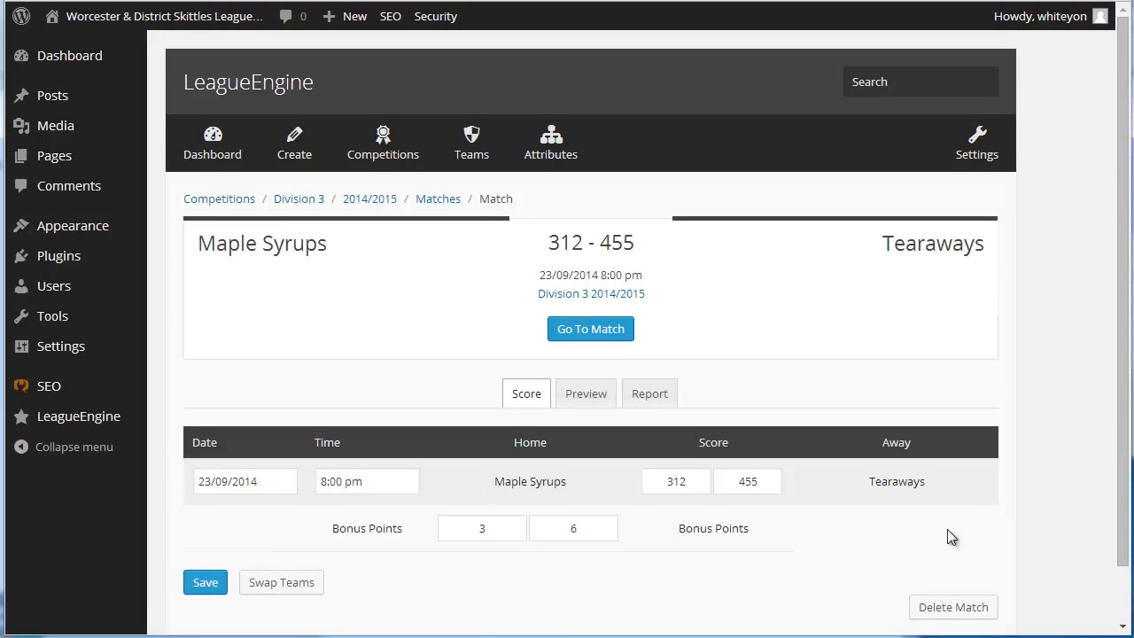
{"action": "scroll", "coordinate": [947, 529], "scroll_direction": "down", "scroll_amount": 1}
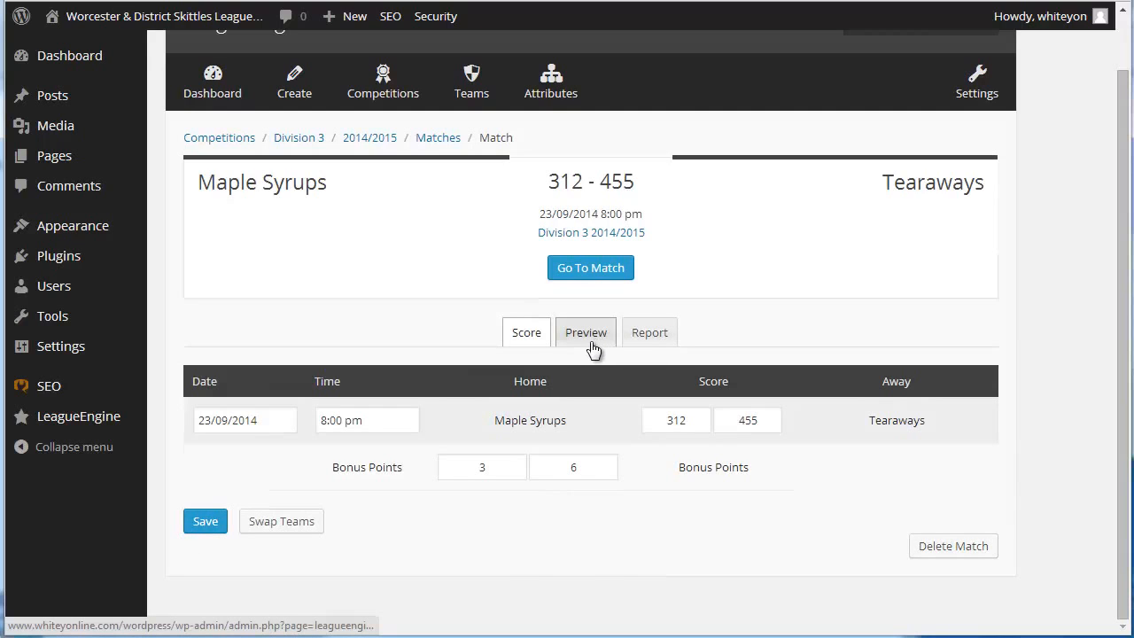
{"action": "left_click", "coordinate": [658, 335]}
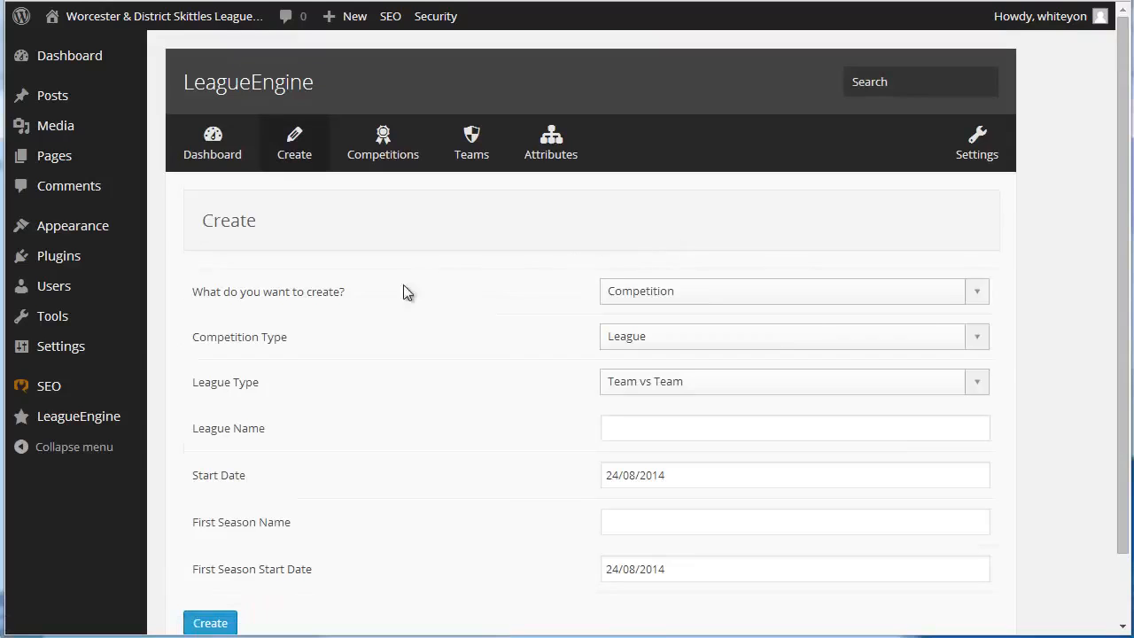
Choose Player as the item to create and enter the player's name
{"action": "left_click", "coordinate": [704, 293]}
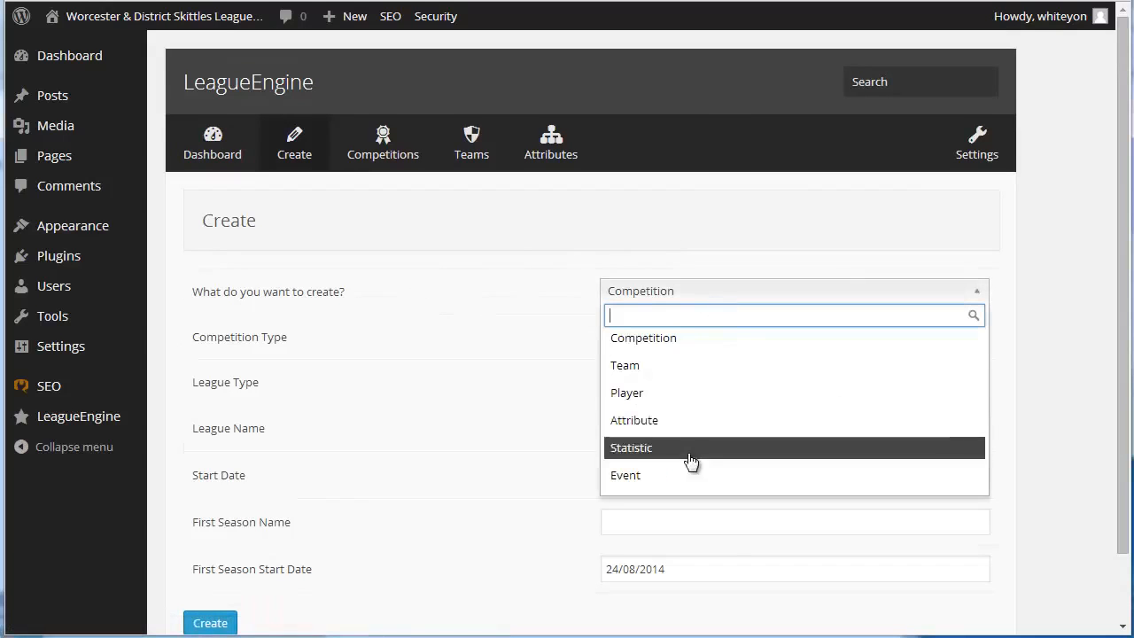
{"action": "left_click", "coordinate": [690, 393]}
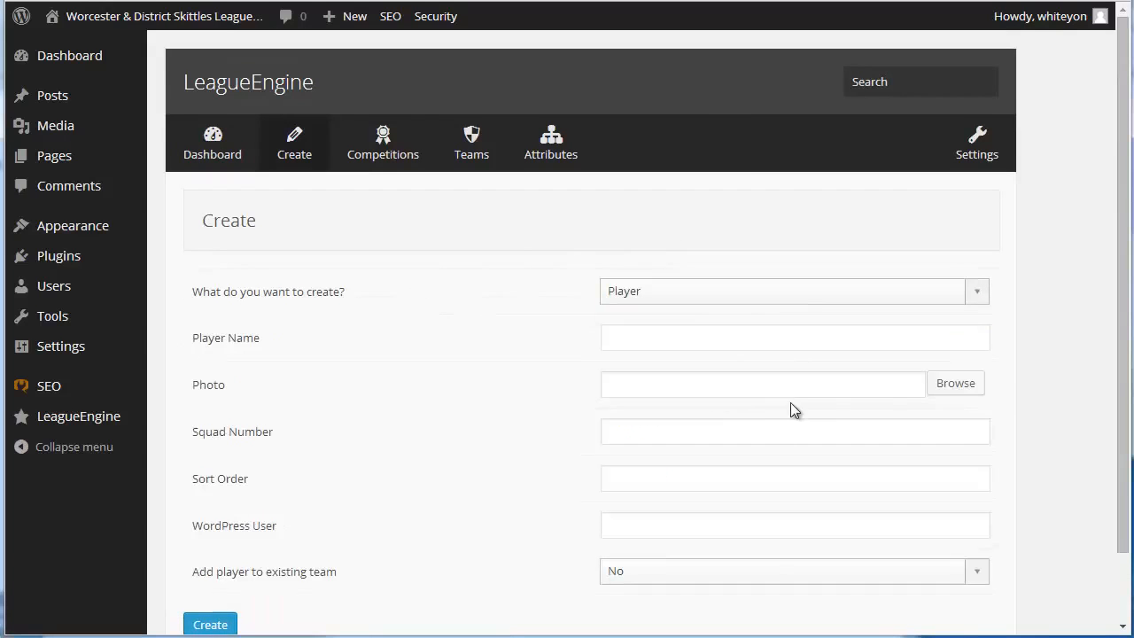
{"action": "left_click", "coordinate": [705, 333]}
{"action": "type", "text": "Bo"}
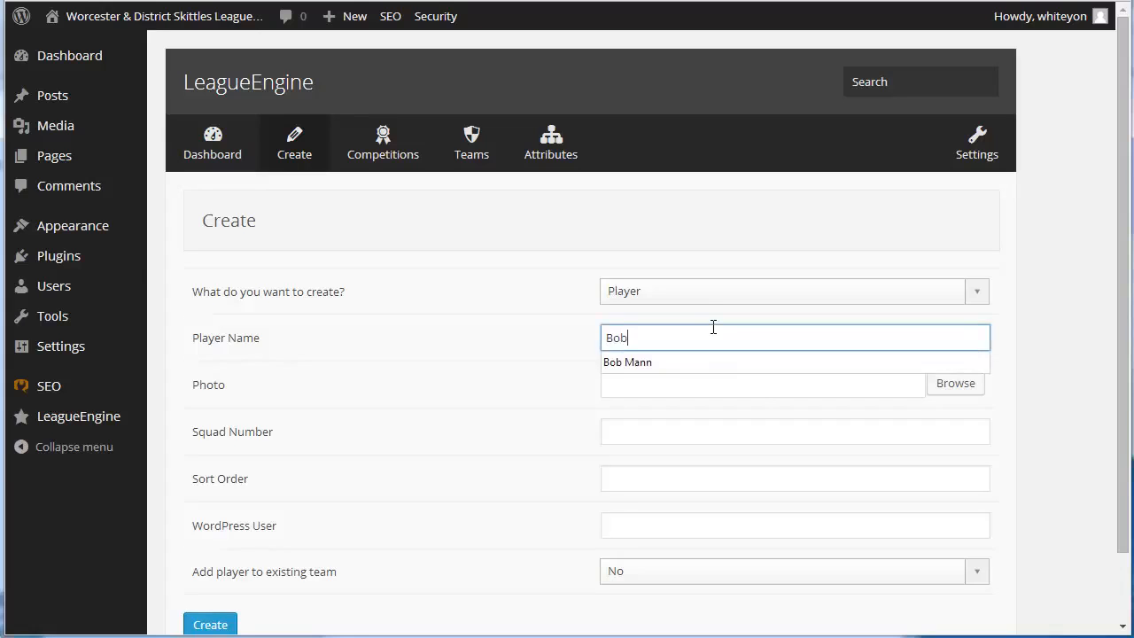
{"action": "type", "text": "b"}
{"action": "left_click", "coordinate": [663, 362]}
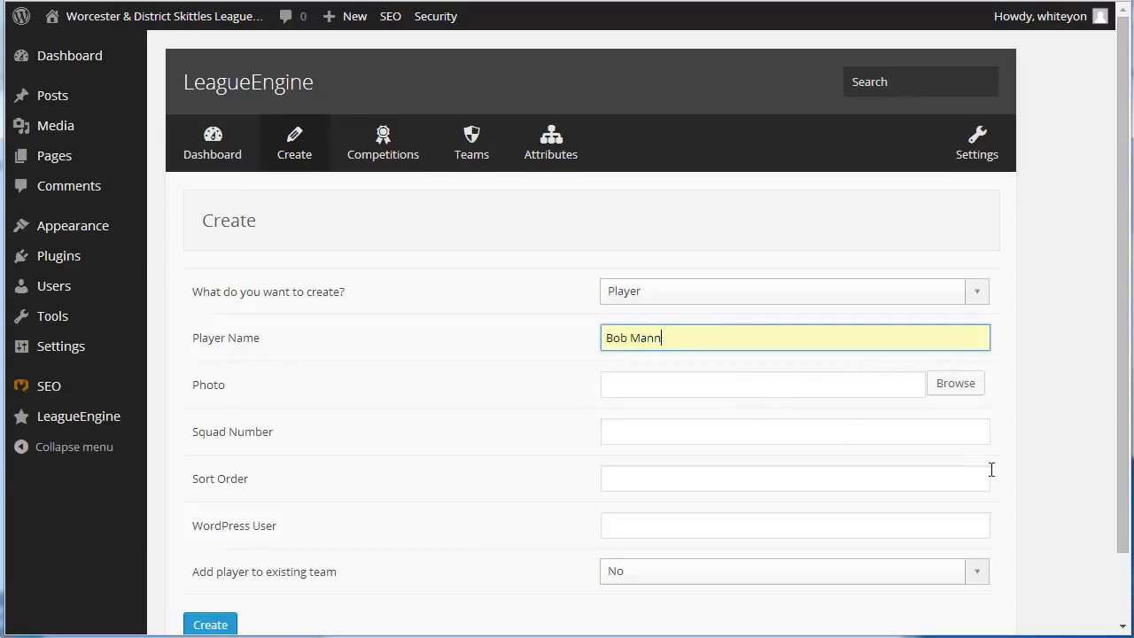
{"action": "scroll", "coordinate": [906, 489], "scroll_direction": "down", "scroll_amount": 2}
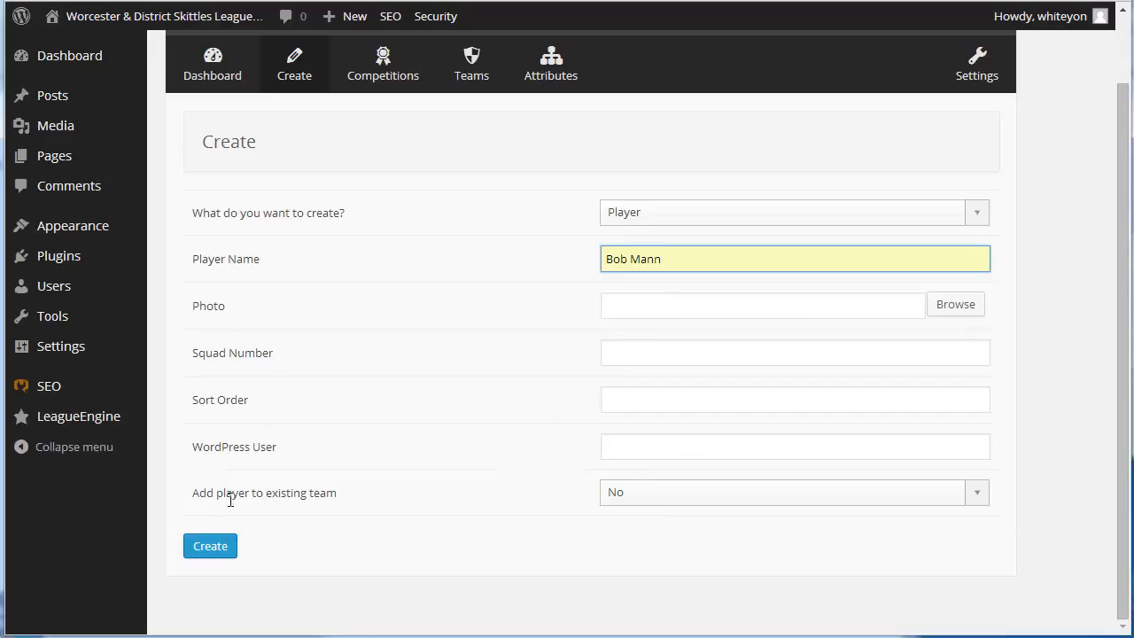
Set the new player to be added to an existing team, with Division 3 as the league
{"action": "left_click", "coordinate": [671, 494]}
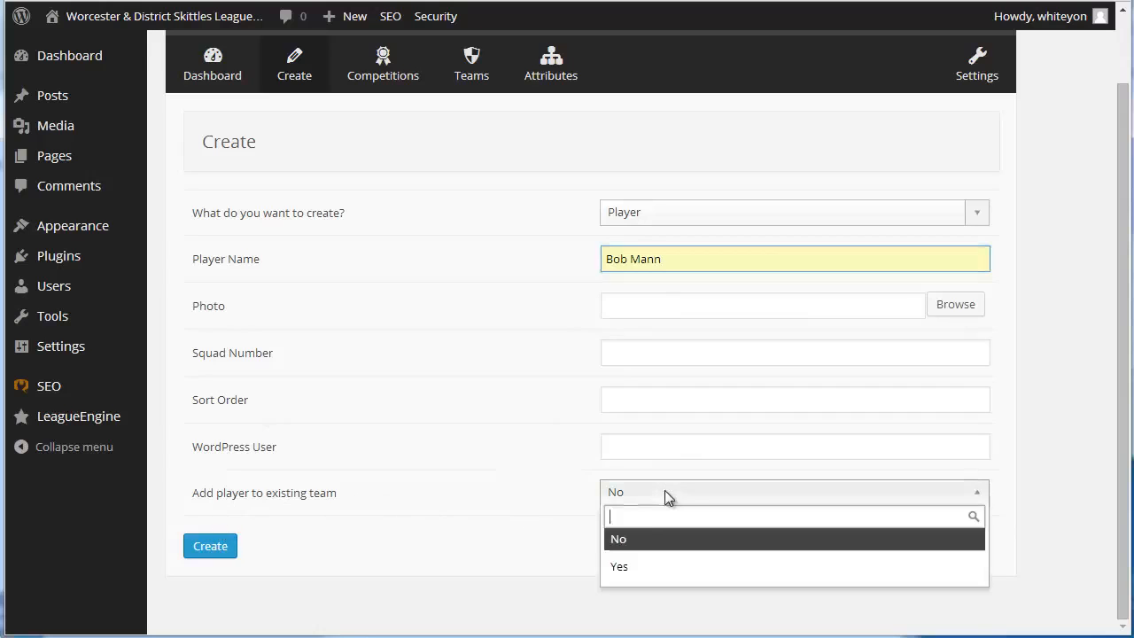
{"action": "left_click", "coordinate": [637, 574]}
{"action": "scroll", "coordinate": [892, 514], "scroll_direction": "down", "scroll_amount": 3}
{"action": "left_click", "coordinate": [702, 411]}
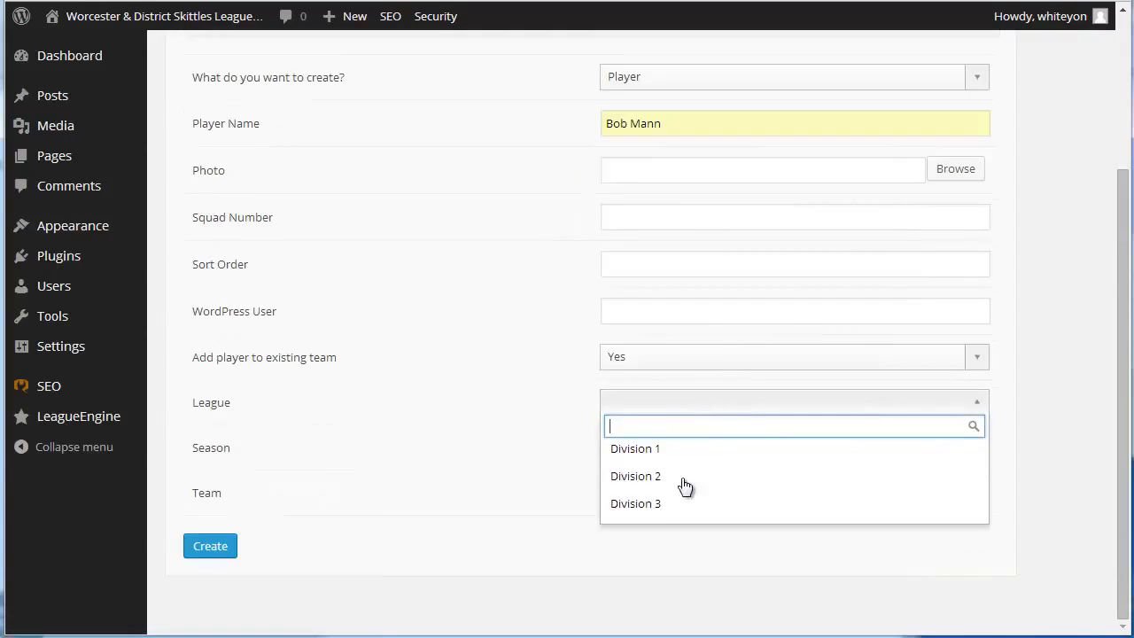
{"action": "left_click", "coordinate": [676, 505]}
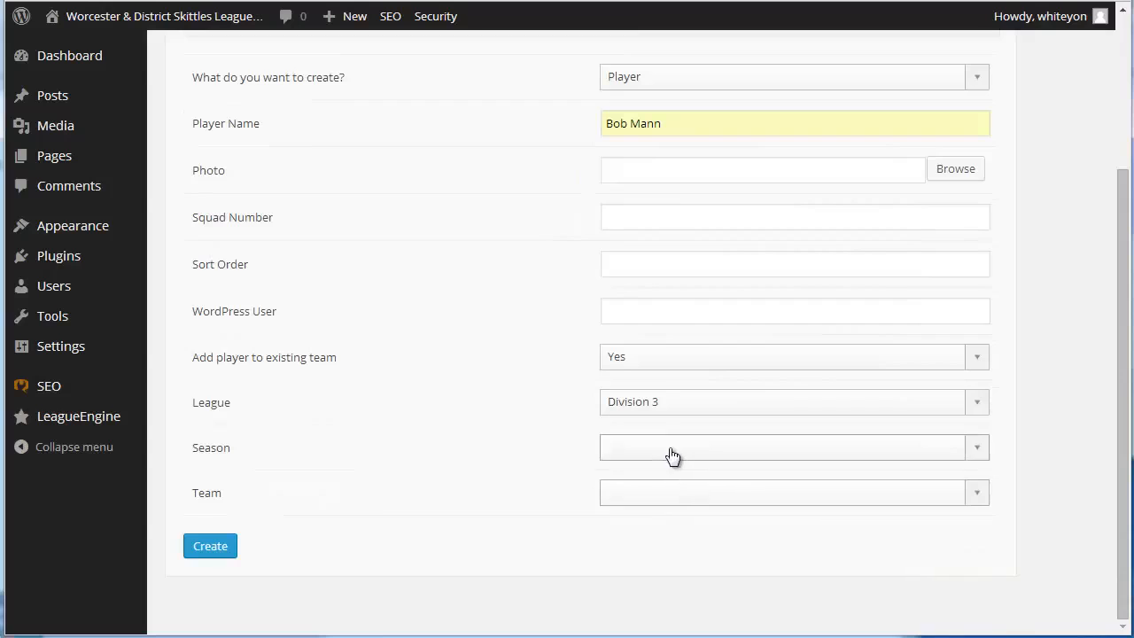
Select the 2014/2015 season and the Woodmen team for the new player, and create the player
{"action": "left_click", "coordinate": [673, 457]}
{"action": "left_click", "coordinate": [735, 449]}
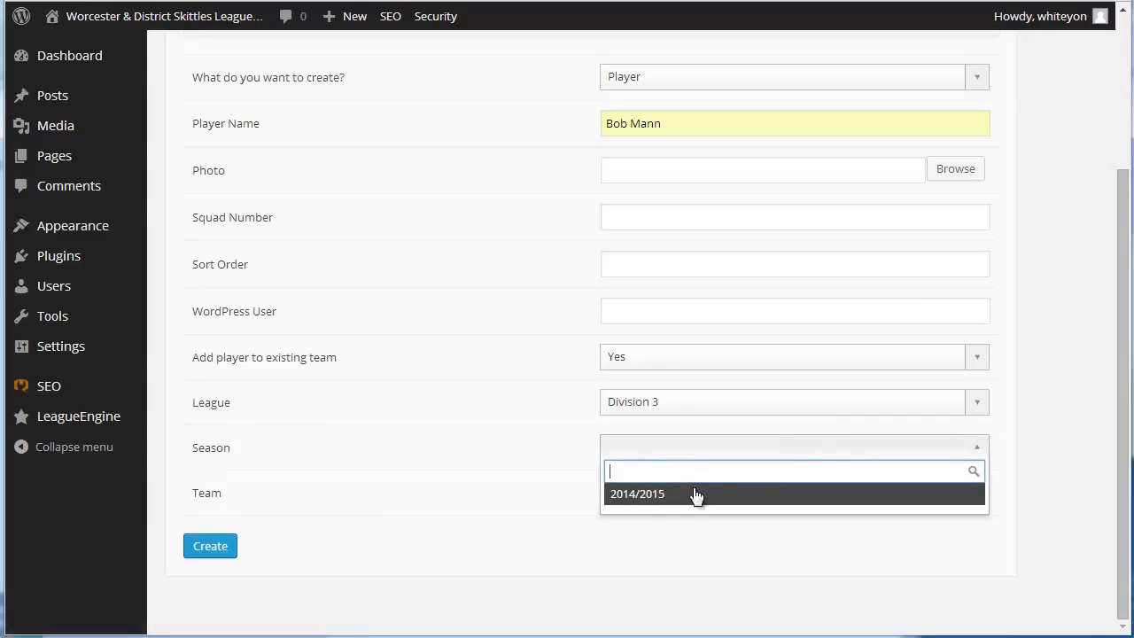
{"action": "left_click", "coordinate": [697, 494]}
{"action": "left_click", "coordinate": [699, 495]}
{"action": "left_click", "coordinate": [716, 498]}
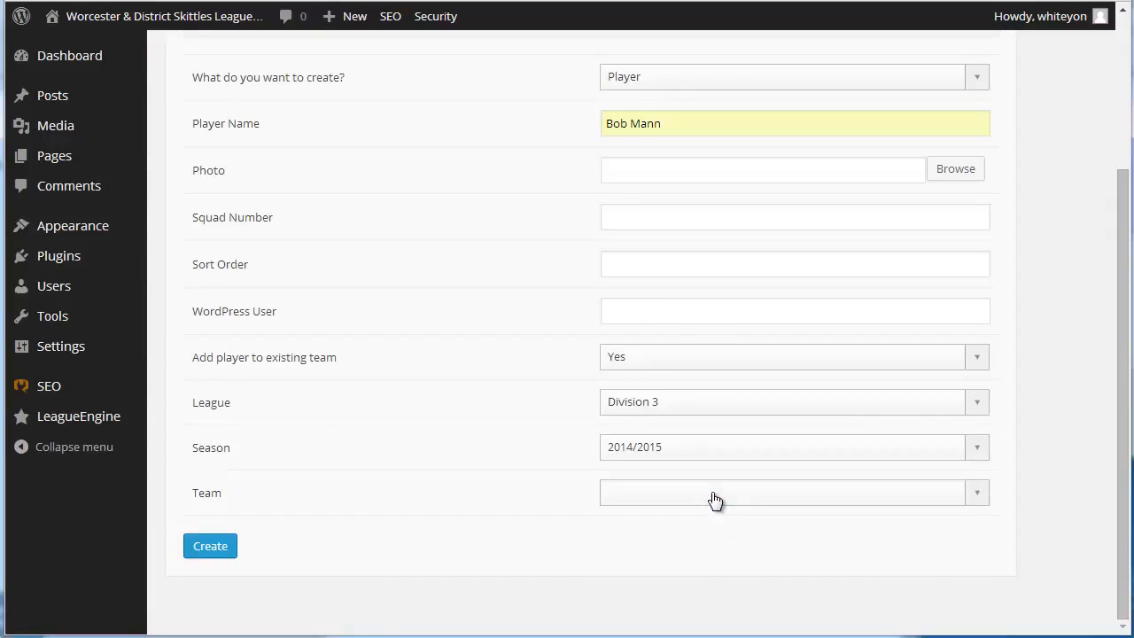
{"action": "left_click", "coordinate": [704, 498]}
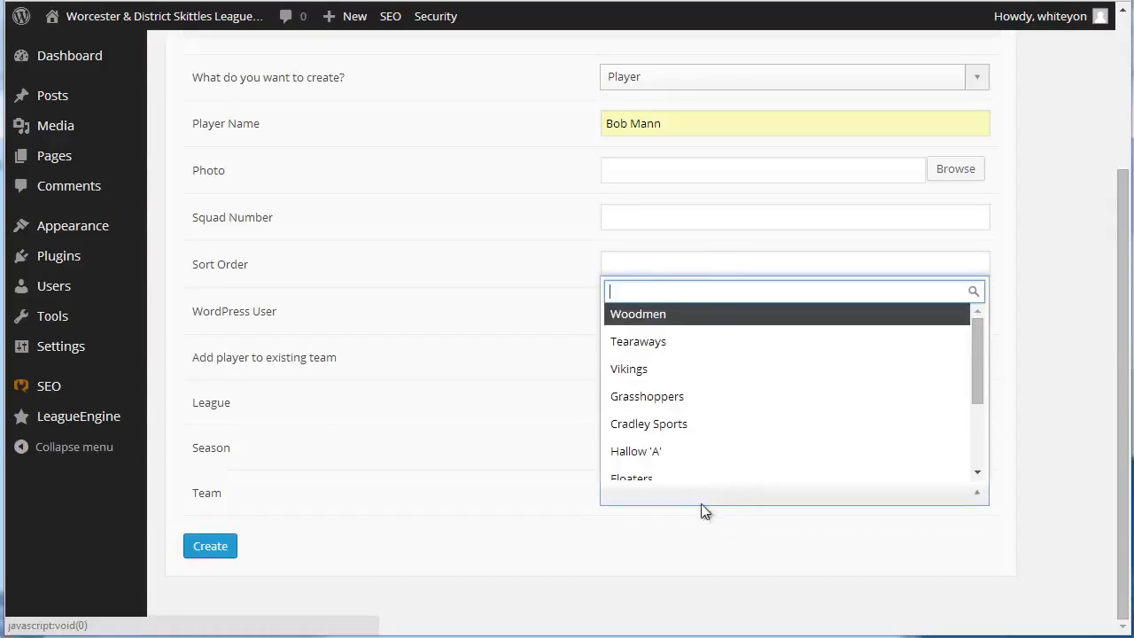
{"action": "left_click", "coordinate": [685, 314]}
{"action": "left_click", "coordinate": [213, 550]}
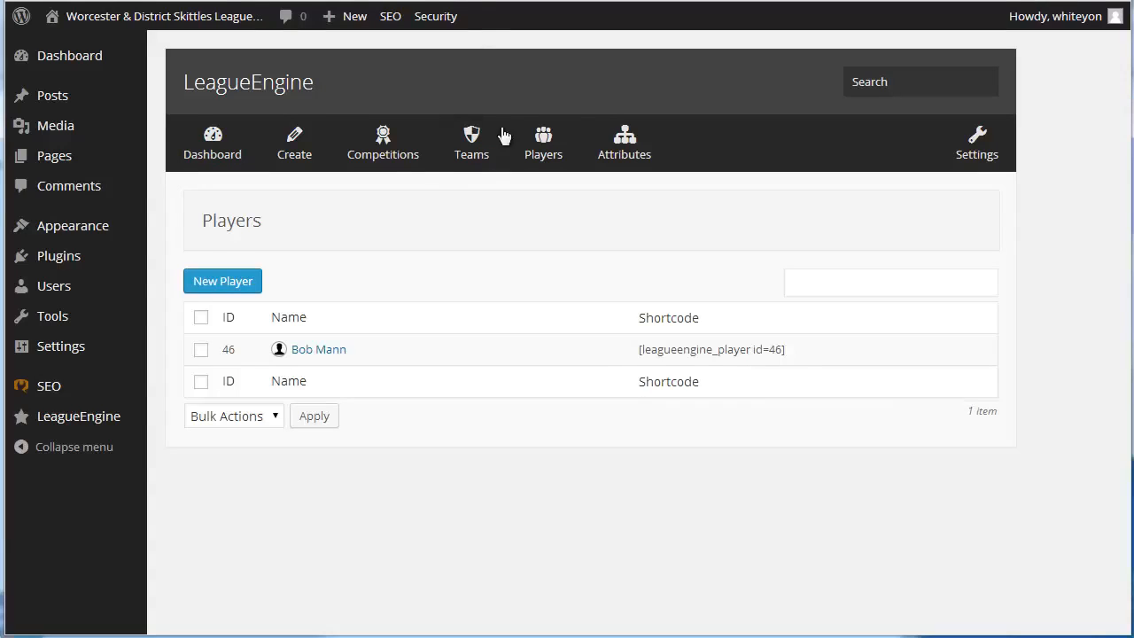
Open Division 3's 2014/2015 season from the competitions list and start a new single match in it
{"action": "left_click", "coordinate": [387, 167]}
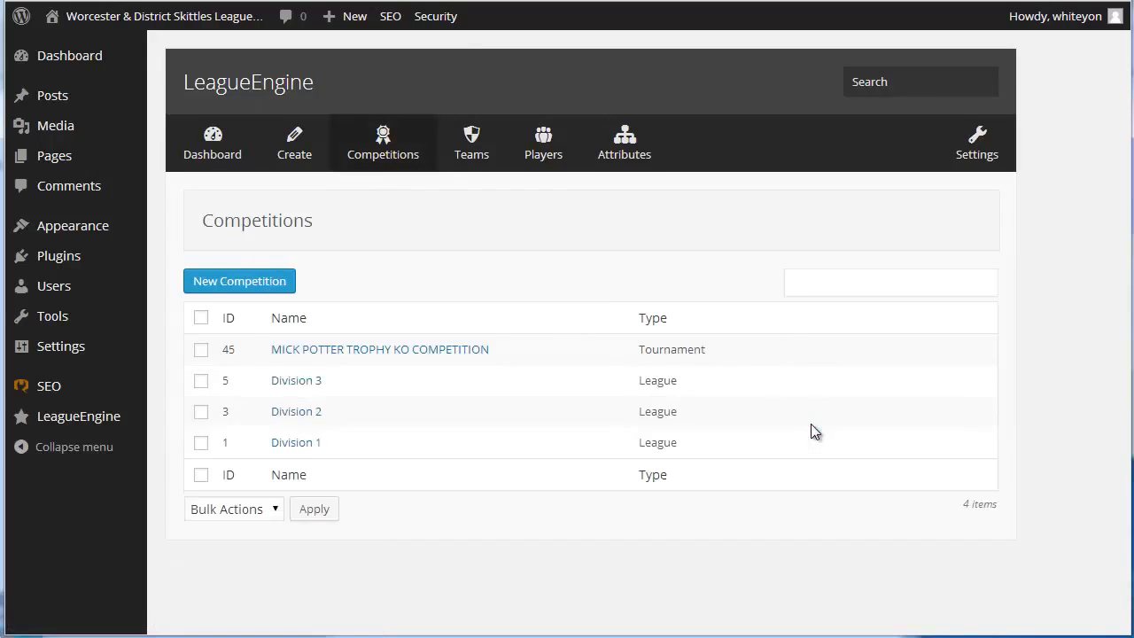
{"action": "left_click", "coordinate": [295, 383]}
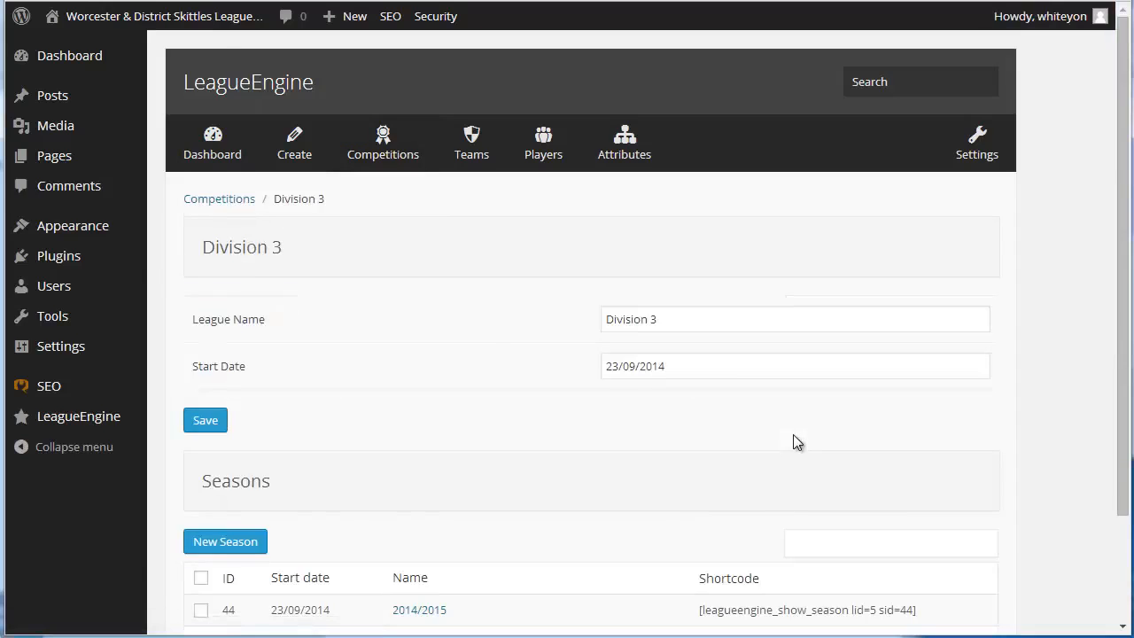
{"action": "scroll", "coordinate": [873, 487], "scroll_direction": "down", "scroll_amount": 3}
{"action": "left_click", "coordinate": [415, 480]}
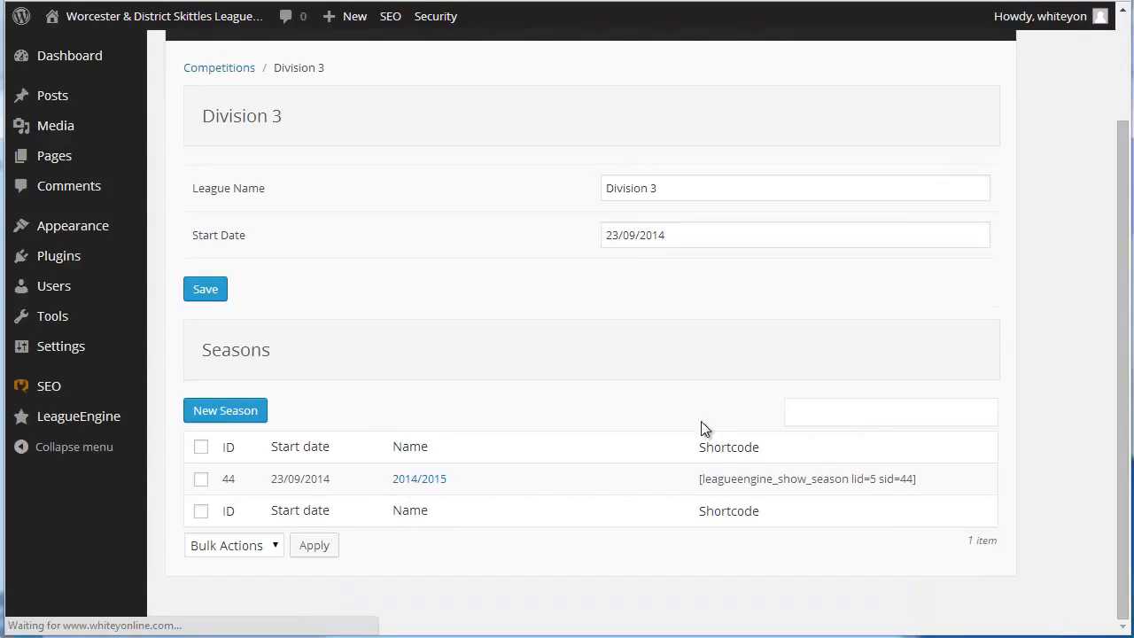
{"action": "scroll", "coordinate": [873, 473], "scroll_direction": "down", "scroll_amount": 5}
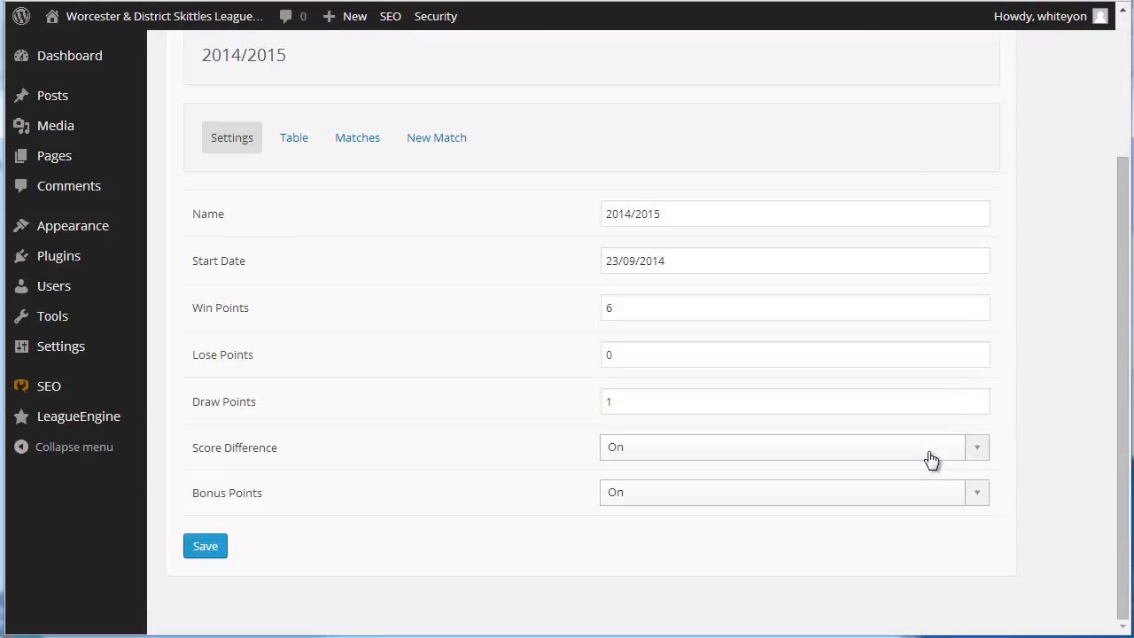
{"action": "left_click", "coordinate": [432, 142]}
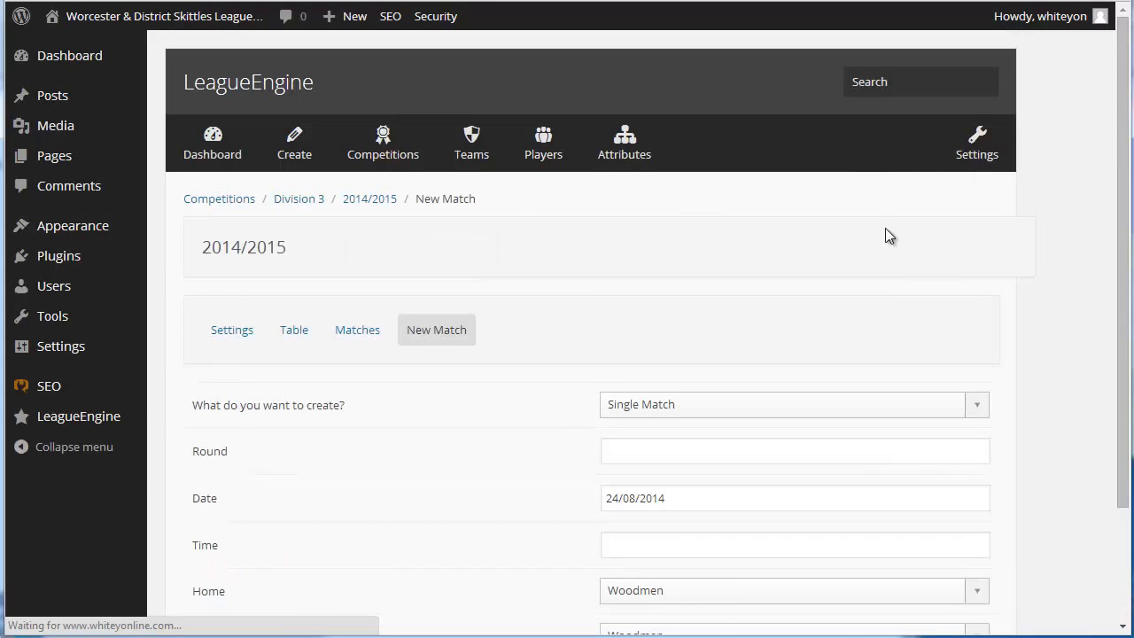
{"action": "scroll", "coordinate": [1105, 494], "scroll_direction": "down", "scroll_amount": 3}
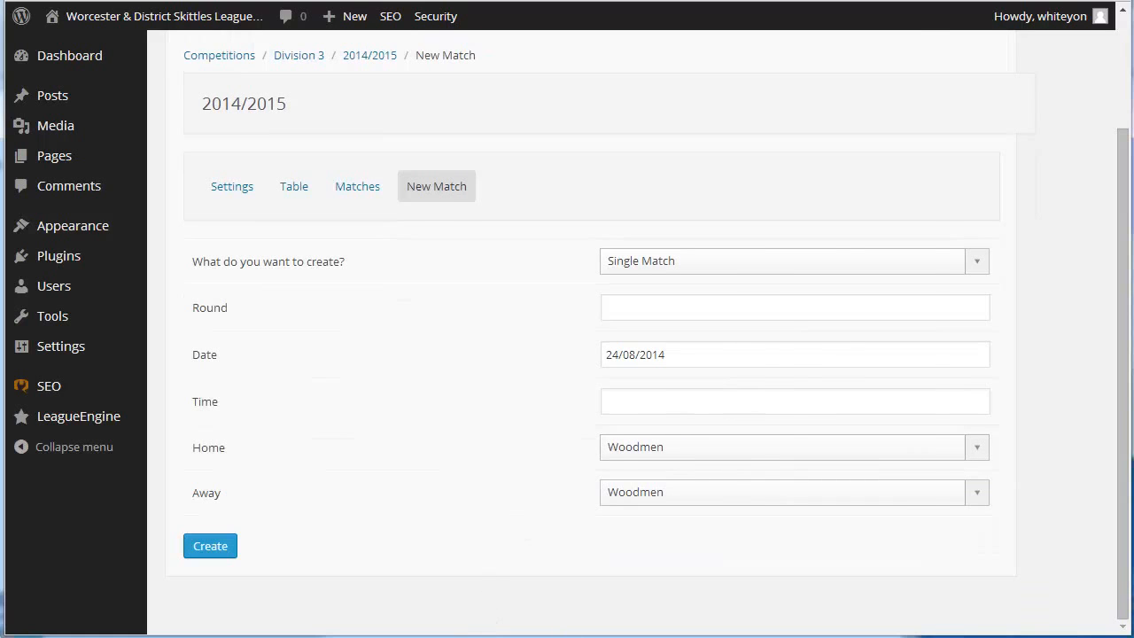
Check the League Fixtures 2014-2015 document in Word, and set the new match's date to 23/09/2014
{"action": "left_click", "coordinate": [324, 636]}
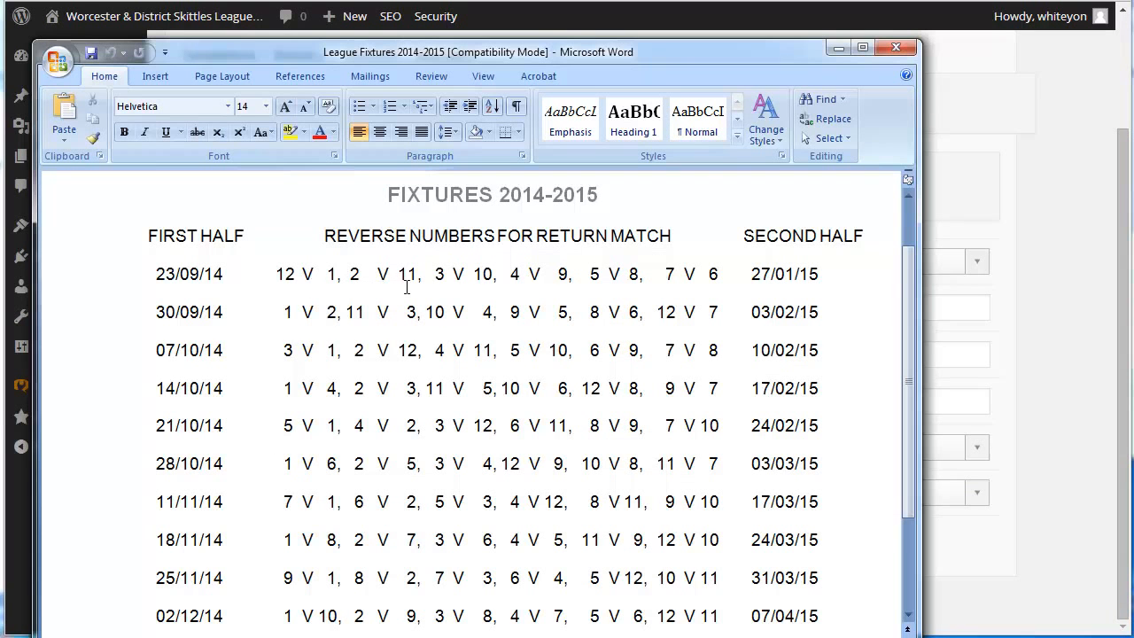
{"action": "left_click", "coordinate": [1042, 398]}
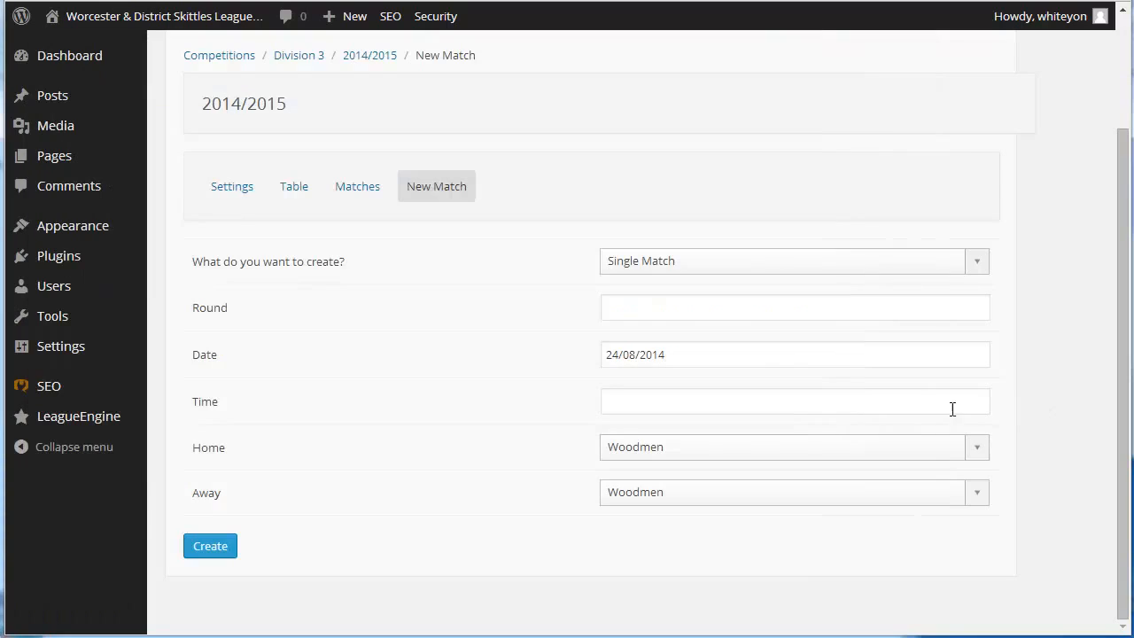
{"action": "left_click", "coordinate": [683, 358]}
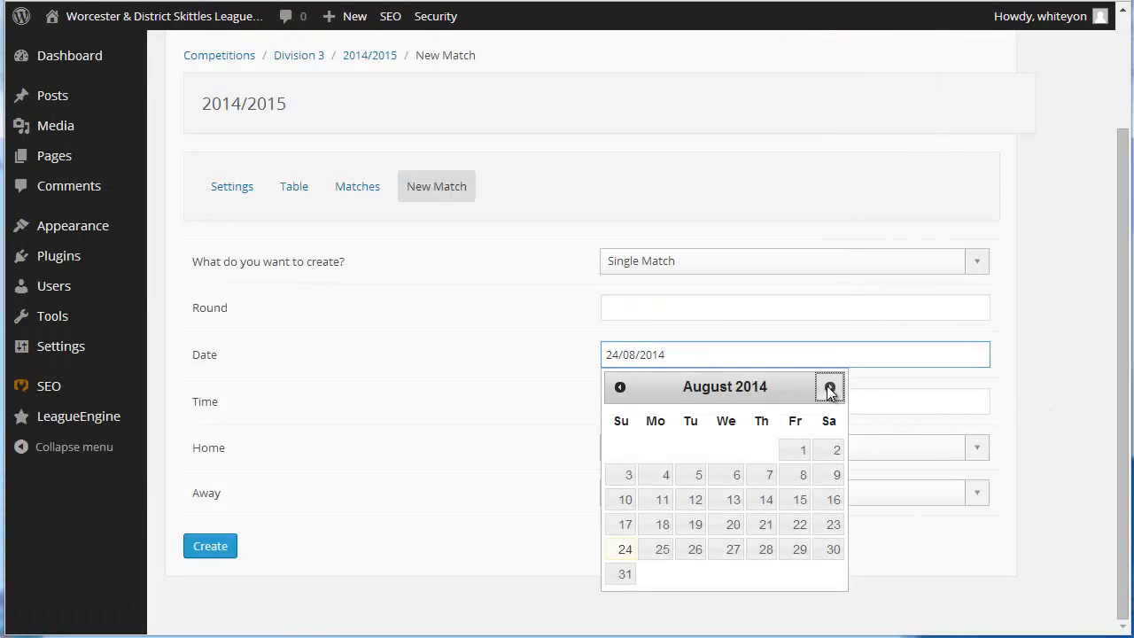
{"action": "left_click", "coordinate": [830, 388]}
{"action": "left_click", "coordinate": [663, 525]}
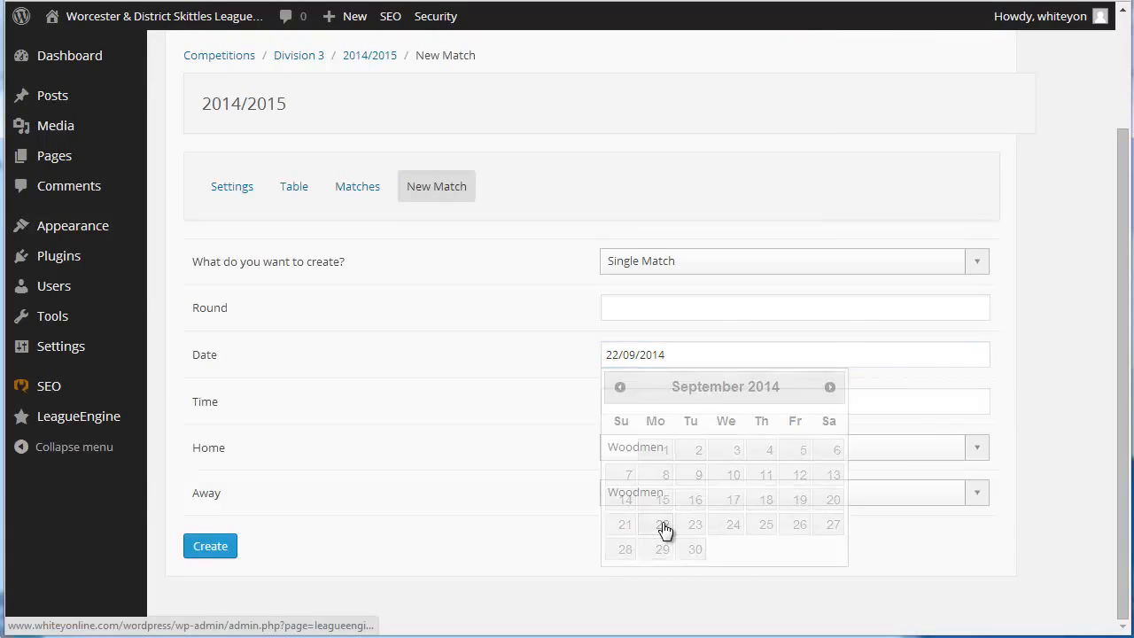
{"action": "left_click", "coordinate": [653, 354]}
{"action": "left_click", "coordinate": [690, 526]}
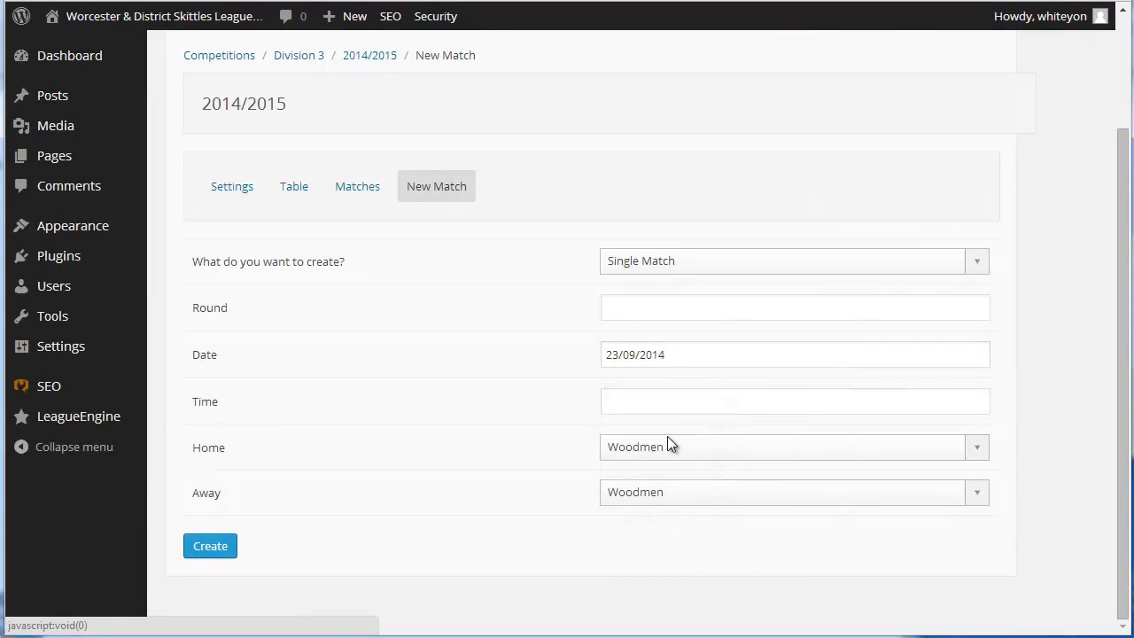
Set the new match's time to 08:00 pm
{"action": "left_click", "coordinate": [658, 401]}
{"action": "left_click_drag", "start_coordinate": [719, 493], "coordinate": [815, 491]}
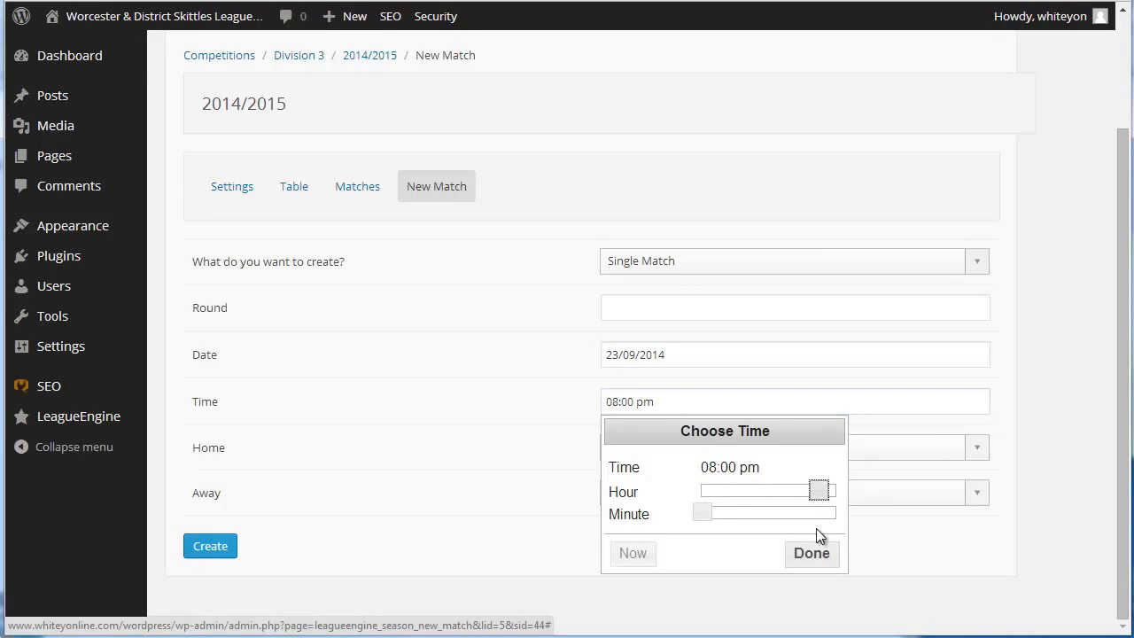
{"action": "left_click", "coordinate": [813, 553]}
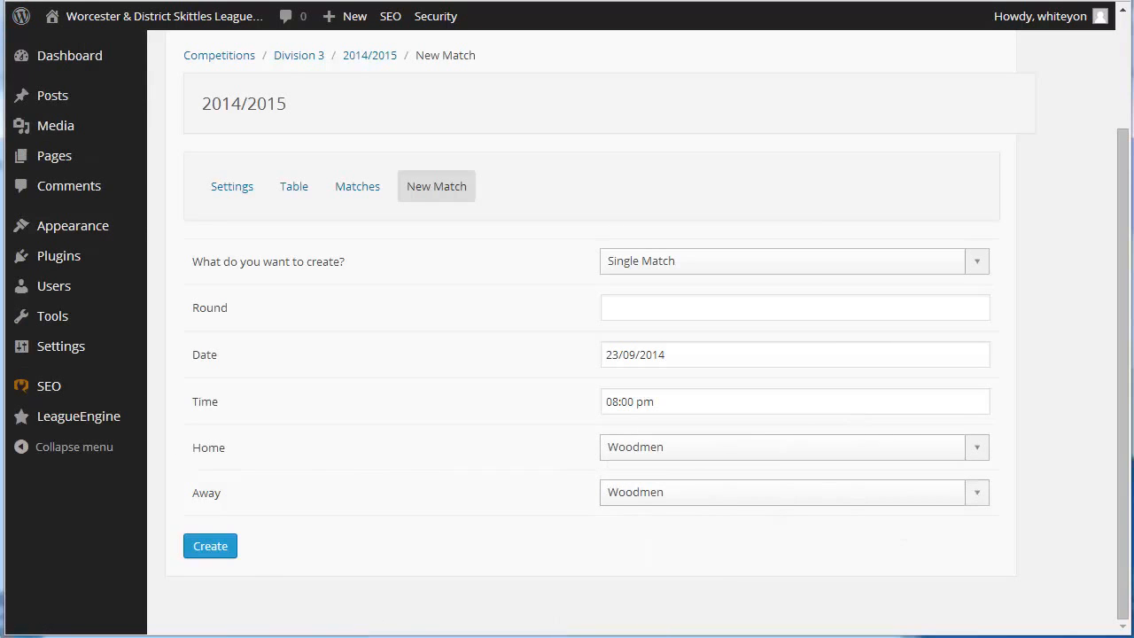
Check the fixtures document and the division's team list in Word, and set Grasshoppers as the new match's home team
{"action": "key", "text": "alt+Tab"}
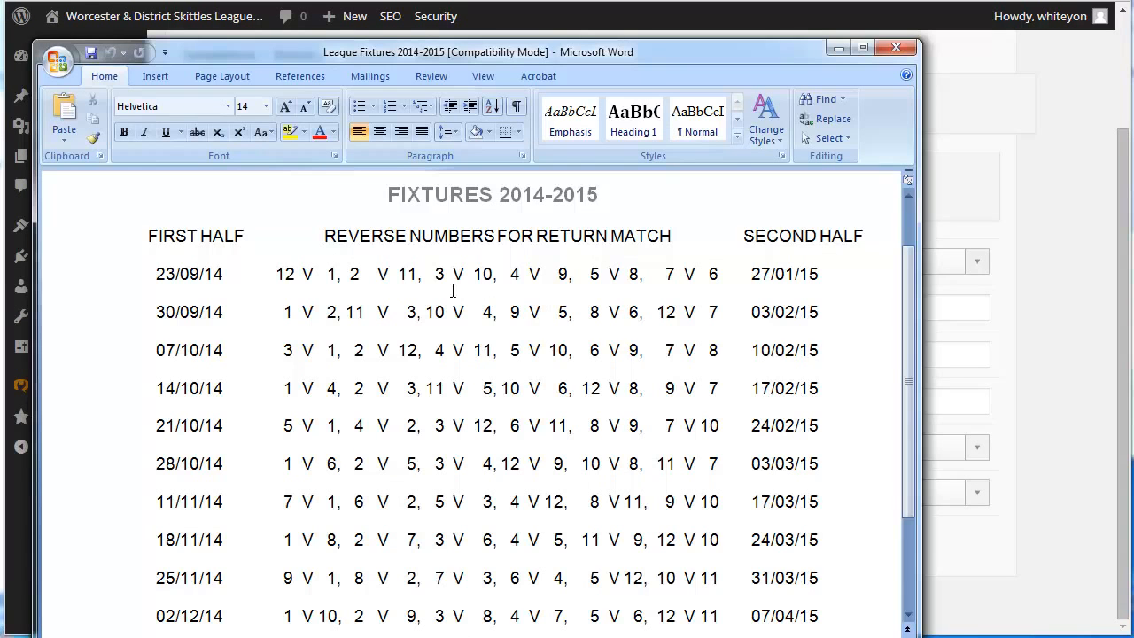
{"action": "key", "text": "alt+Tab"}
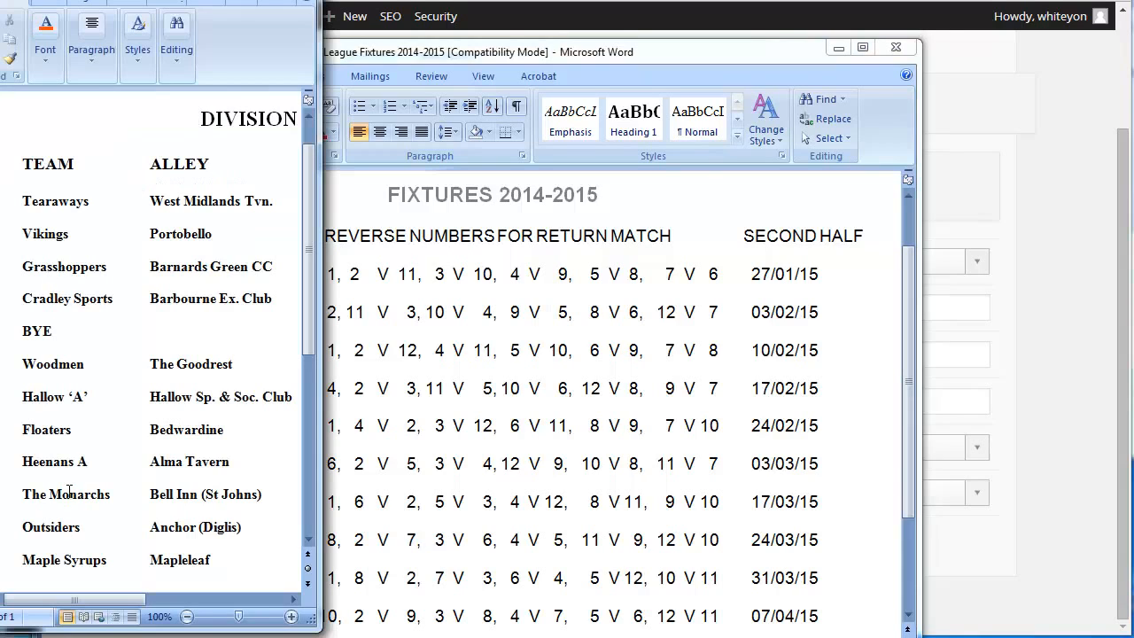
{"action": "left_click", "coordinate": [1002, 443]}
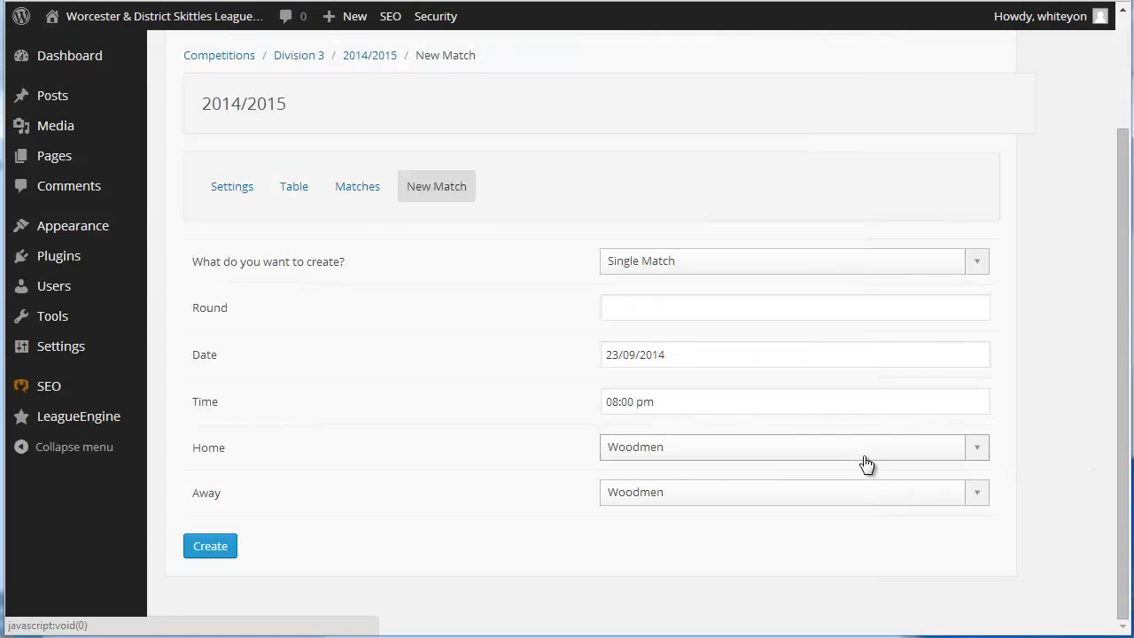
{"action": "left_click", "coordinate": [864, 457]}
{"action": "left_click", "coordinate": [750, 352]}
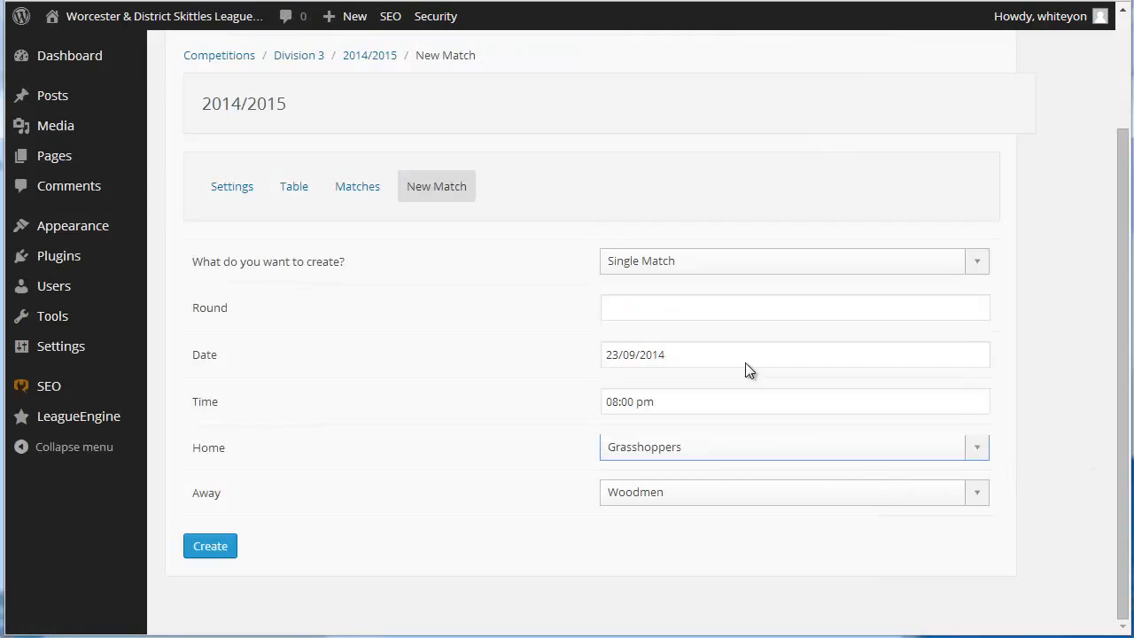
Set The Monarchs as the away team, create the match, and review the season's match list
{"action": "left_click", "coordinate": [809, 507]}
{"action": "scroll", "coordinate": [901, 407], "scroll_direction": "down", "scroll_amount": 3}
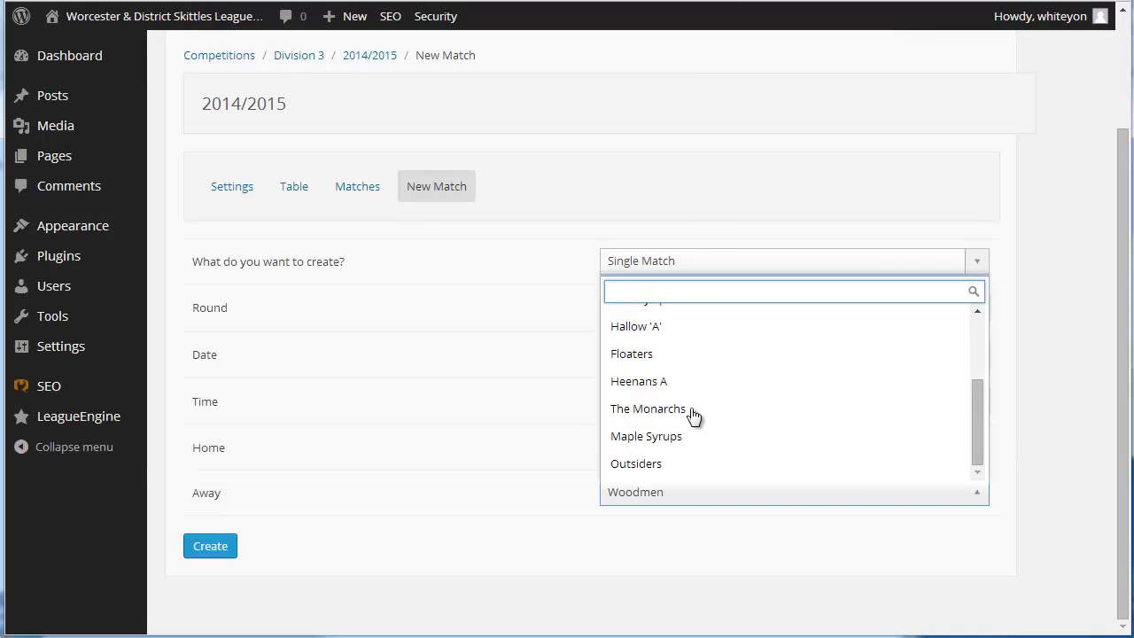
{"action": "left_click", "coordinate": [693, 411]}
{"action": "left_click", "coordinate": [221, 545]}
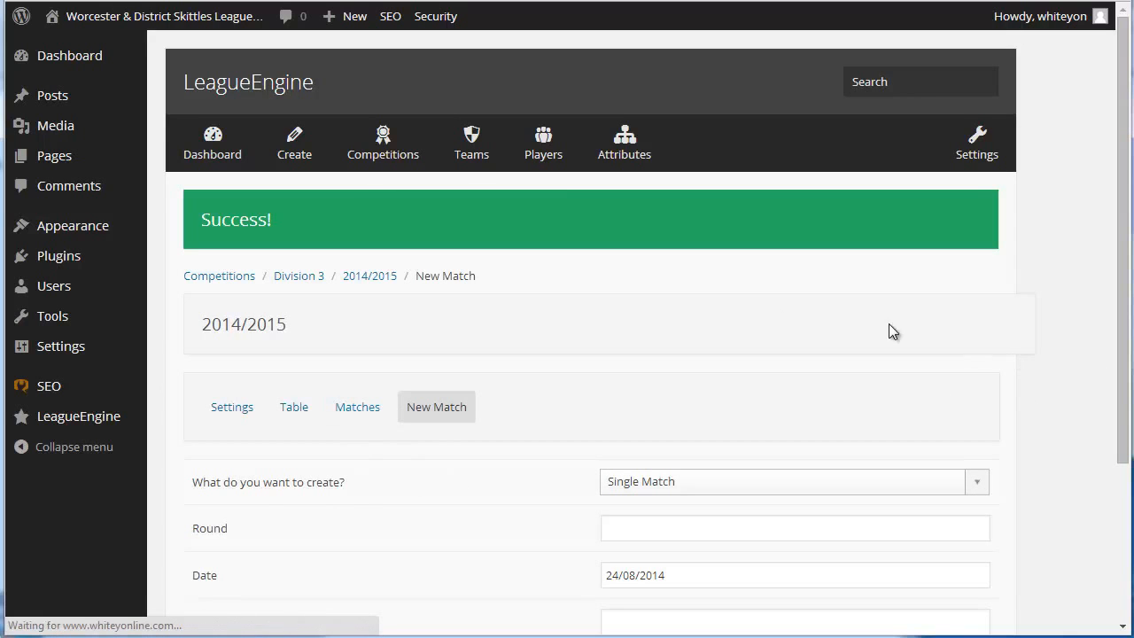
{"action": "left_click", "coordinate": [363, 405]}
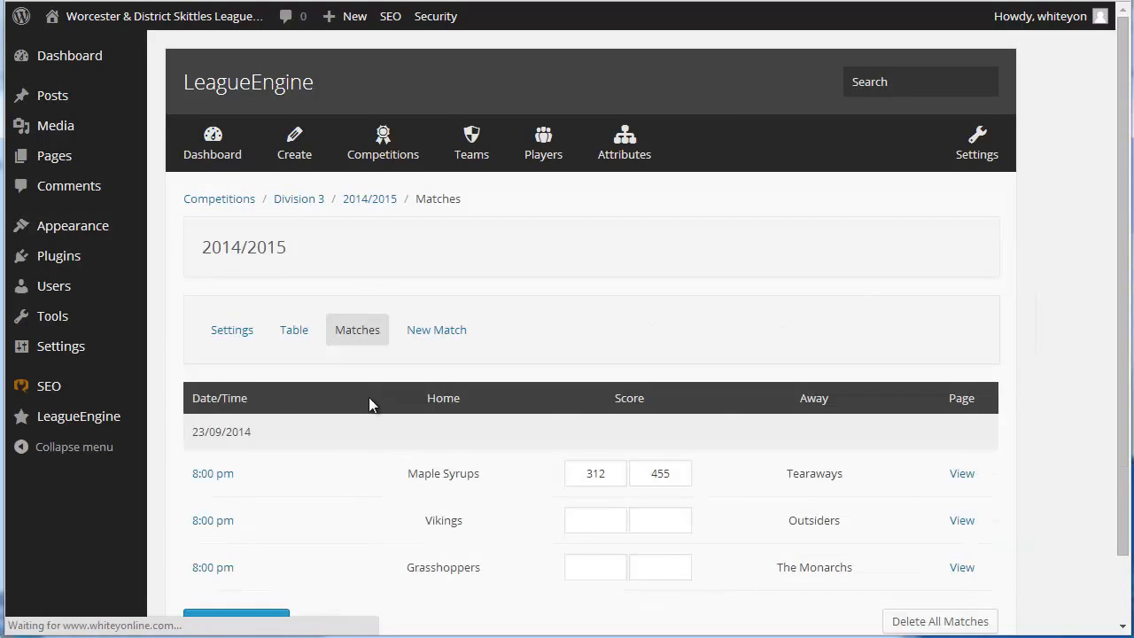
{"action": "scroll", "coordinate": [183, 519], "scroll_direction": "down", "scroll_amount": 1}
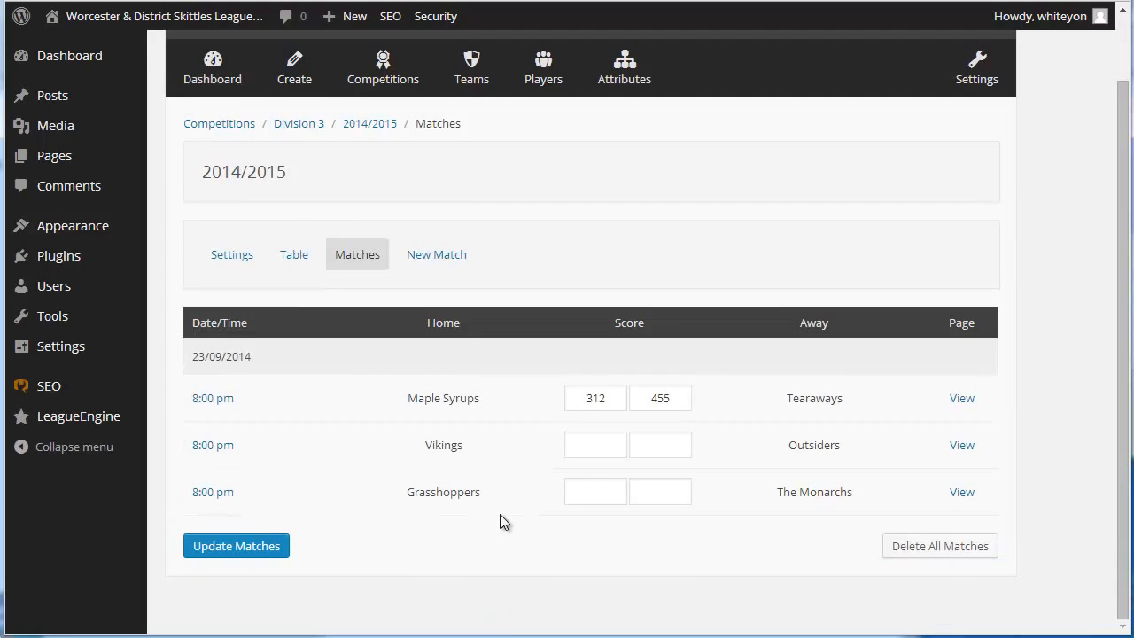
Start another new match, check the League Fixtures 2014-2015 document in Word, and set the match date to 23/09/2014
{"action": "left_click", "coordinate": [440, 257]}
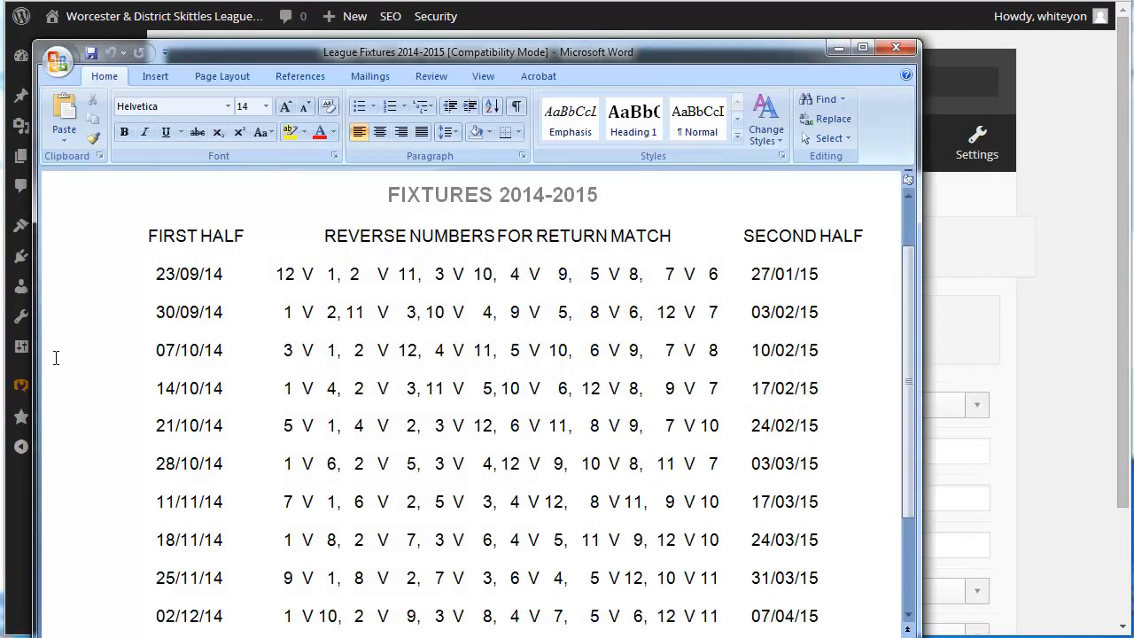
{"action": "key", "text": "alt+Tab"}
{"action": "left_click", "coordinate": [1048, 511]}
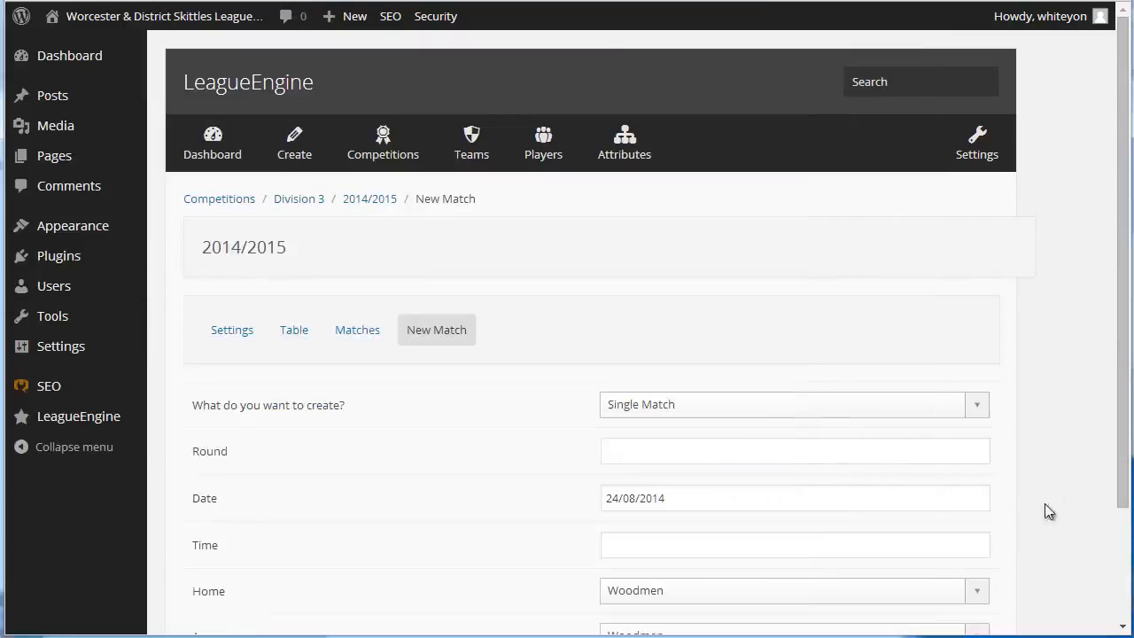
{"action": "scroll", "coordinate": [879, 463], "scroll_direction": "down", "scroll_amount": 2}
{"action": "scroll", "coordinate": [879, 462], "scroll_direction": "down", "scroll_amount": 1}
{"action": "left_click", "coordinate": [729, 353]}
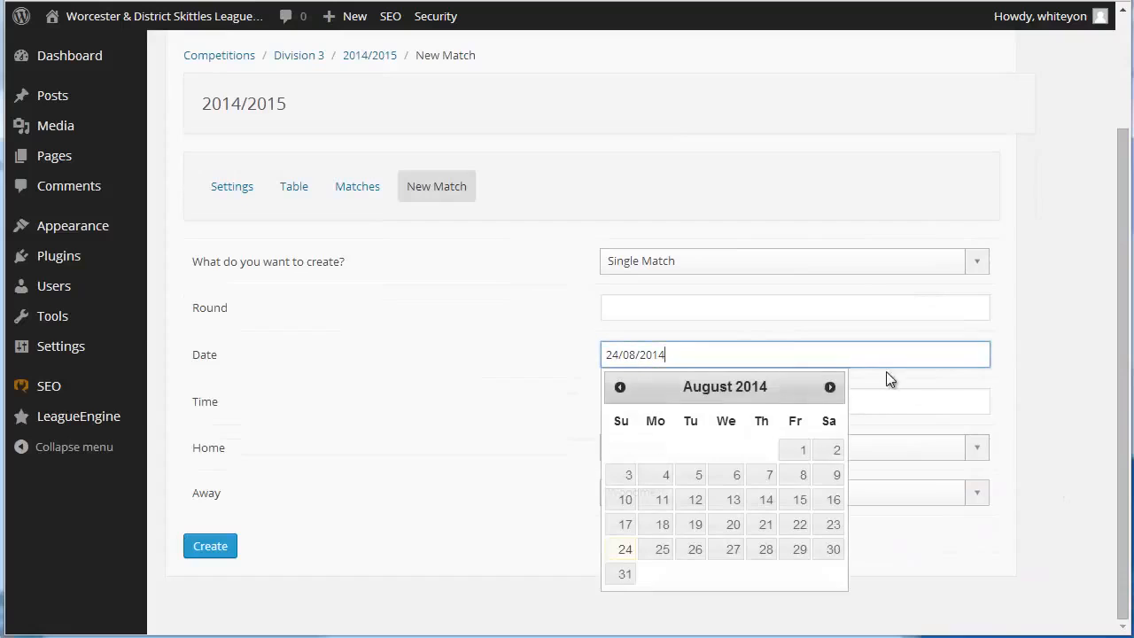
{"action": "left_click", "coordinate": [820, 388]}
{"action": "left_click", "coordinate": [697, 526]}
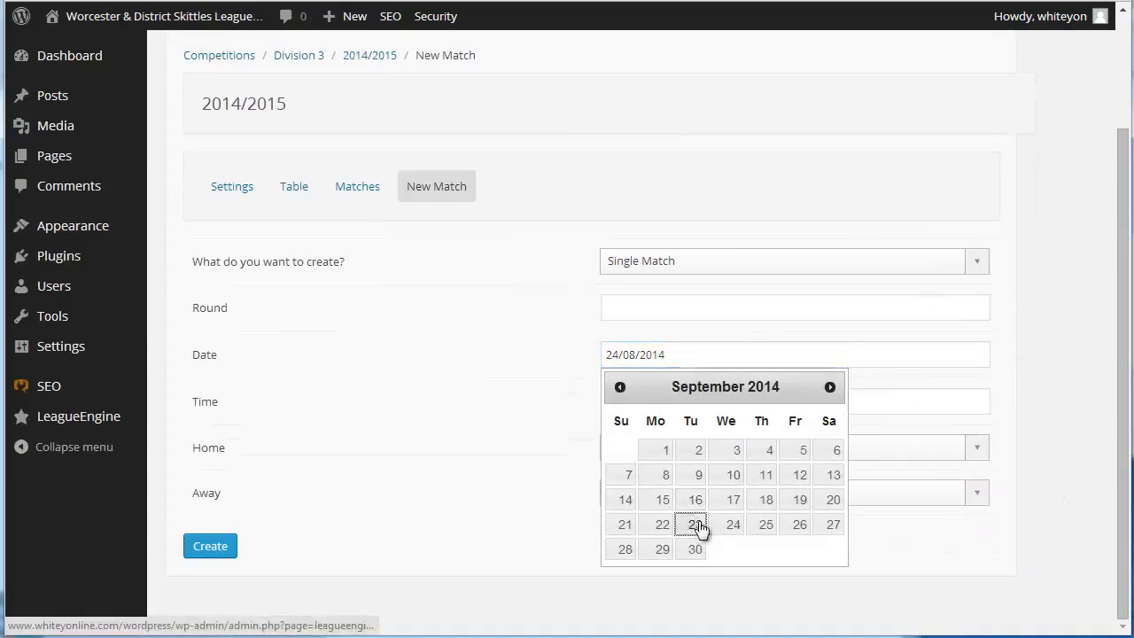
Set the time of this new match to 08:00 pm
{"action": "left_click", "coordinate": [699, 408]}
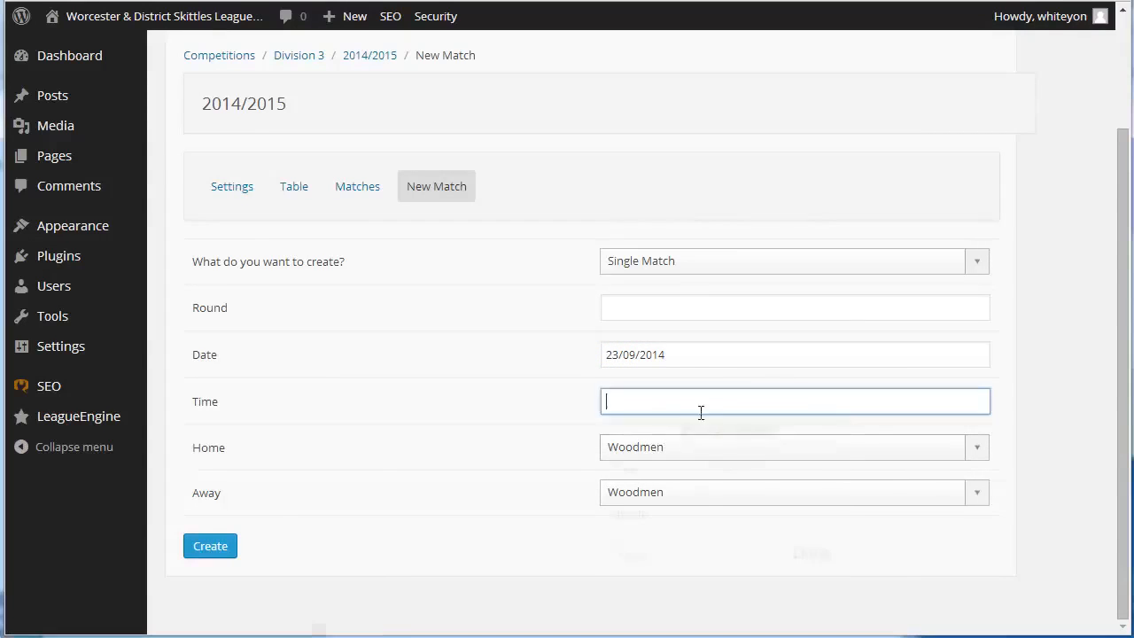
{"action": "left_click_drag", "start_coordinate": [715, 491], "coordinate": [823, 493]}
{"action": "left_click", "coordinate": [811, 554]}
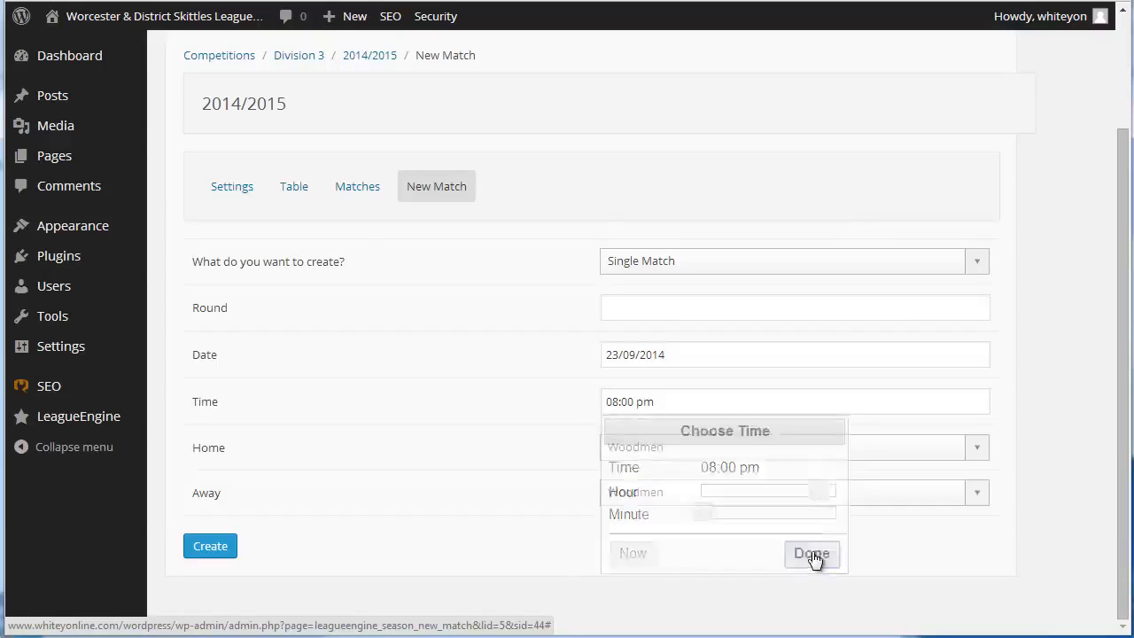
Check the division's team list in Word and set Cradley Sports as the home team
{"action": "left_click", "coordinate": [1, 387]}
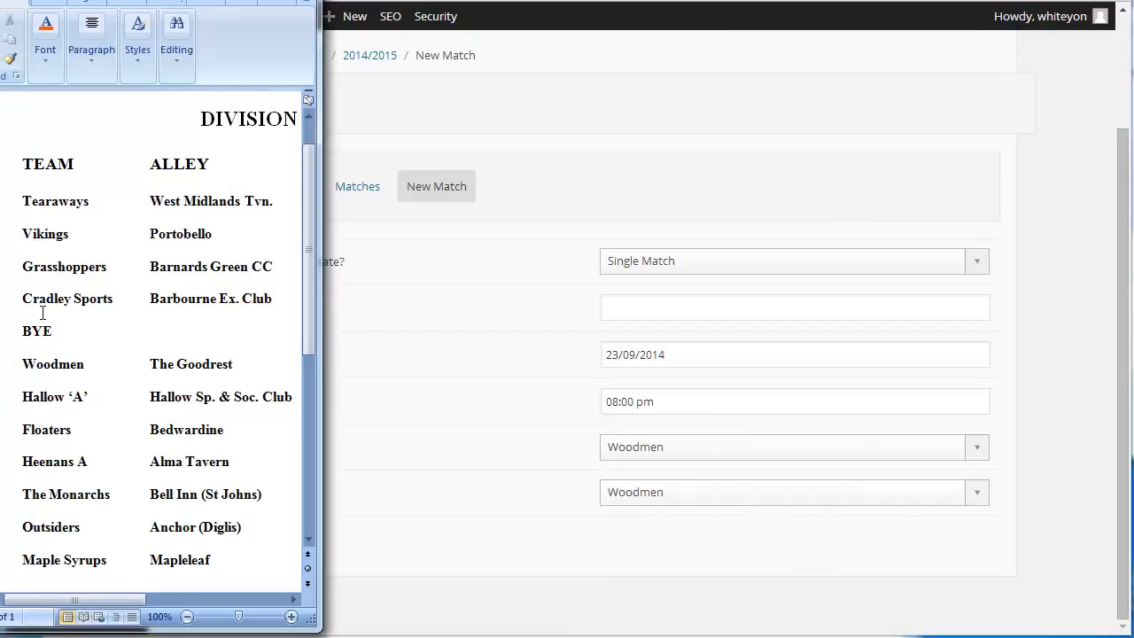
{"action": "left_click", "coordinate": [768, 467]}
{"action": "left_click", "coordinate": [765, 453]}
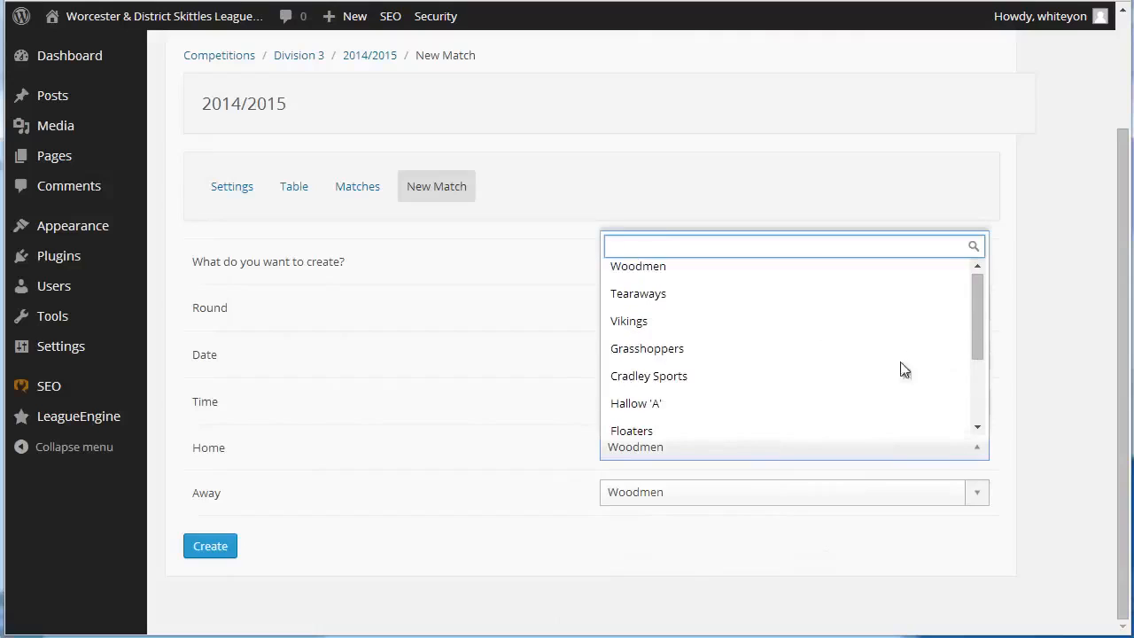
{"action": "left_click", "coordinate": [738, 382]}
Check the team list in Word again, set Heenans A as the away team, and create the match
{"action": "left_click", "coordinate": [3, 388]}
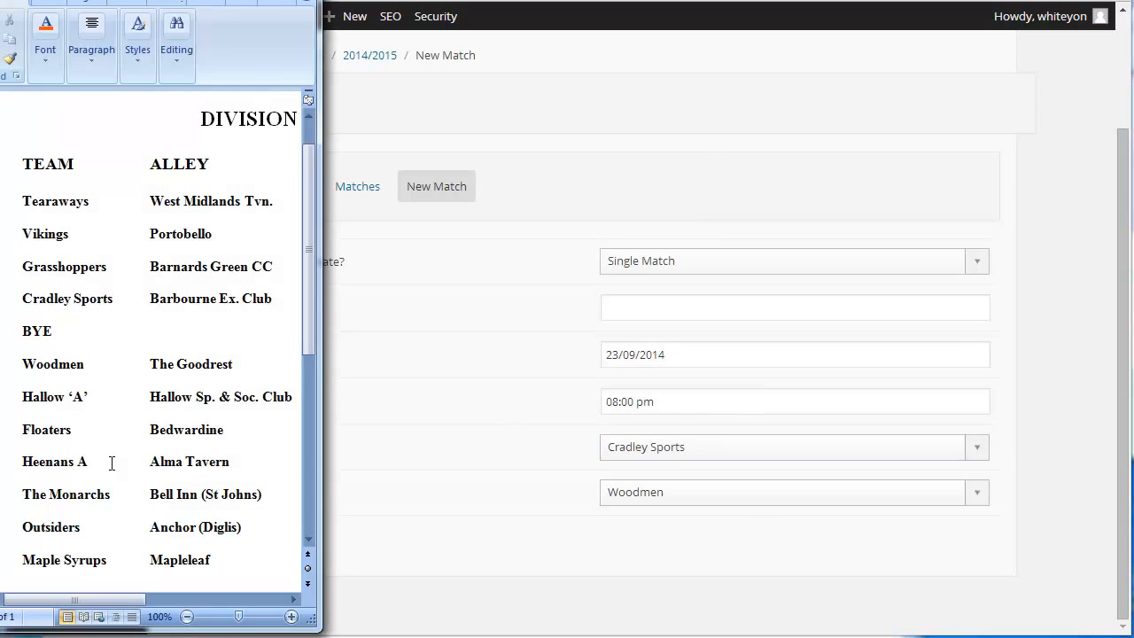
{"action": "left_click", "coordinate": [742, 490]}
{"action": "left_click", "coordinate": [742, 491]}
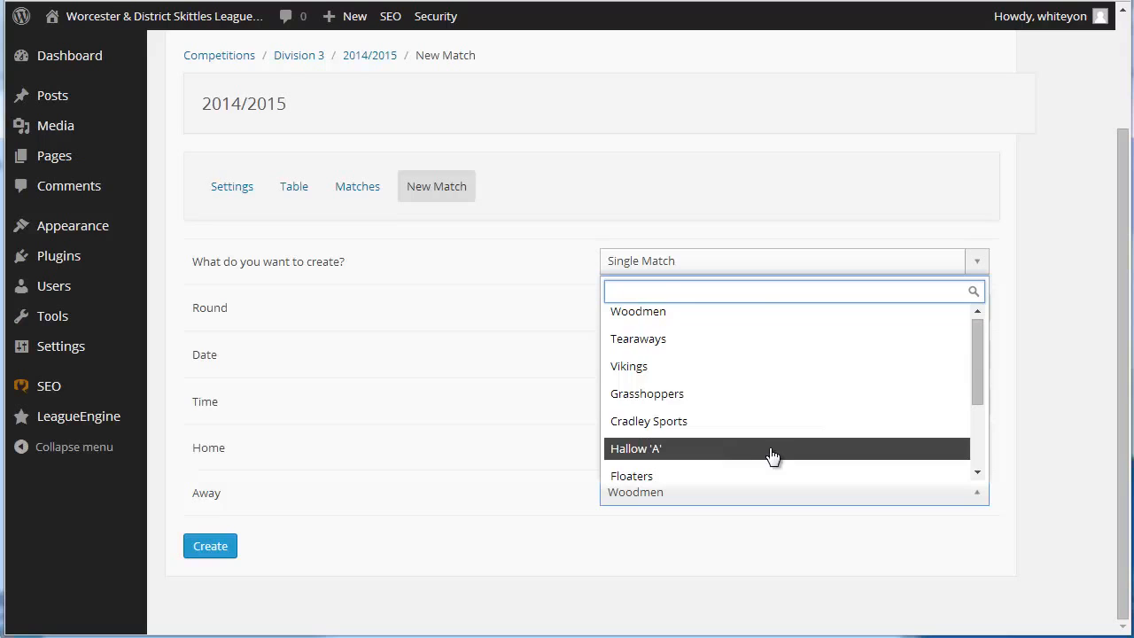
{"action": "scroll", "coordinate": [778, 453], "scroll_direction": "down", "scroll_amount": 3}
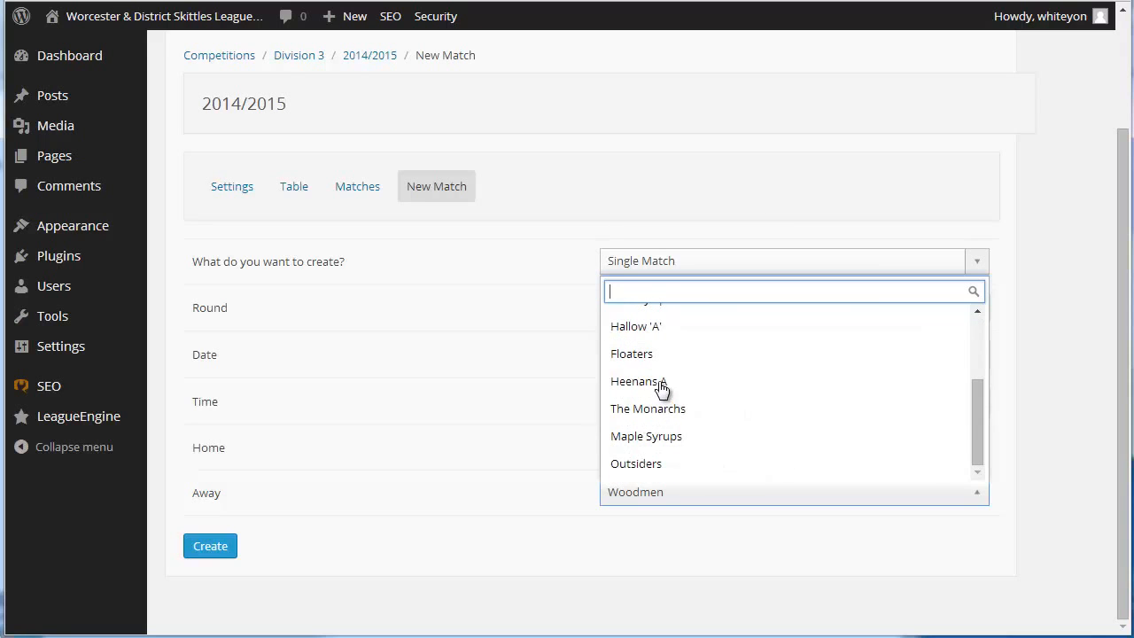
{"action": "left_click", "coordinate": [660, 383]}
{"action": "left_click", "coordinate": [207, 541]}
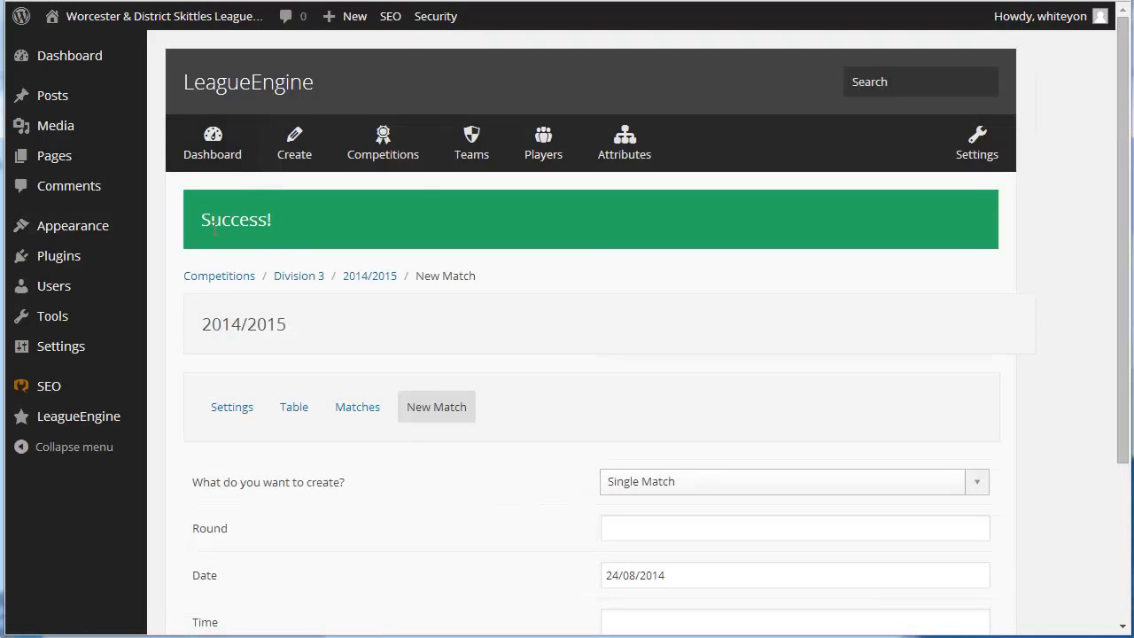
Review the fixtures in Division 3's 2014/2015 match list
{"action": "scroll", "coordinate": [882, 412], "scroll_direction": "down", "scroll_amount": 3}
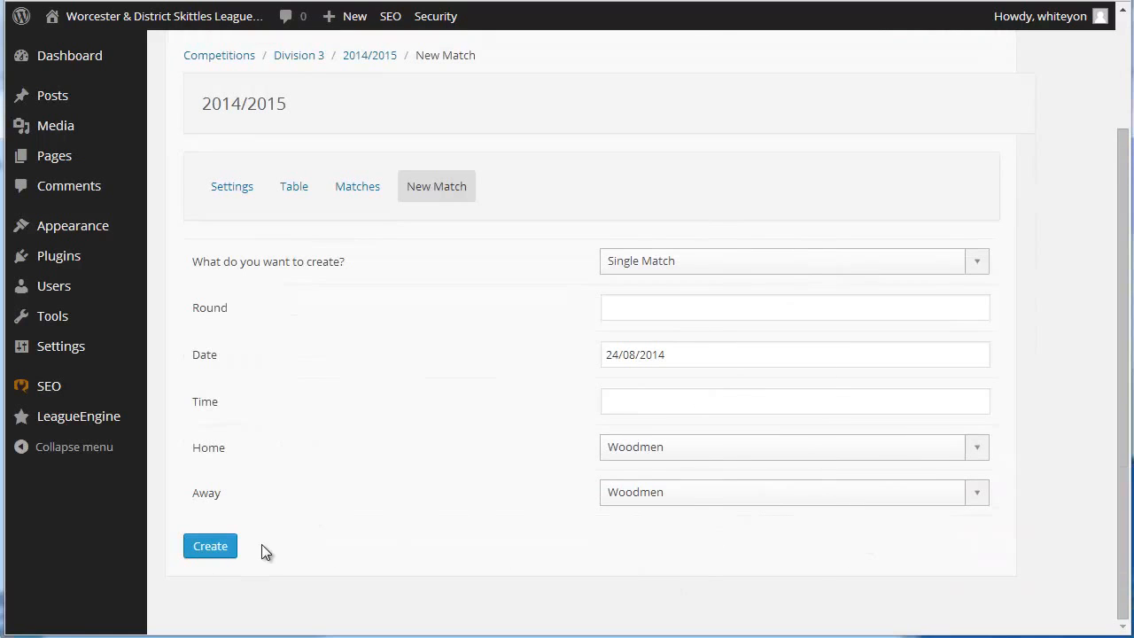
{"action": "left_click", "coordinate": [365, 189]}
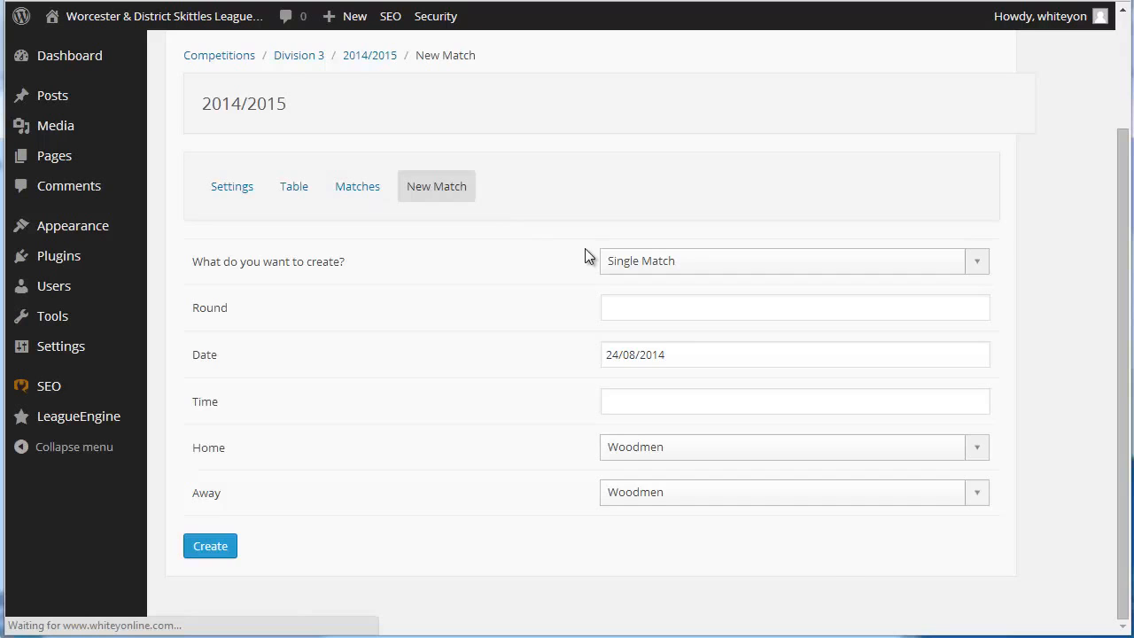
{"action": "scroll", "coordinate": [771, 410], "scroll_direction": "down", "scroll_amount": 2}
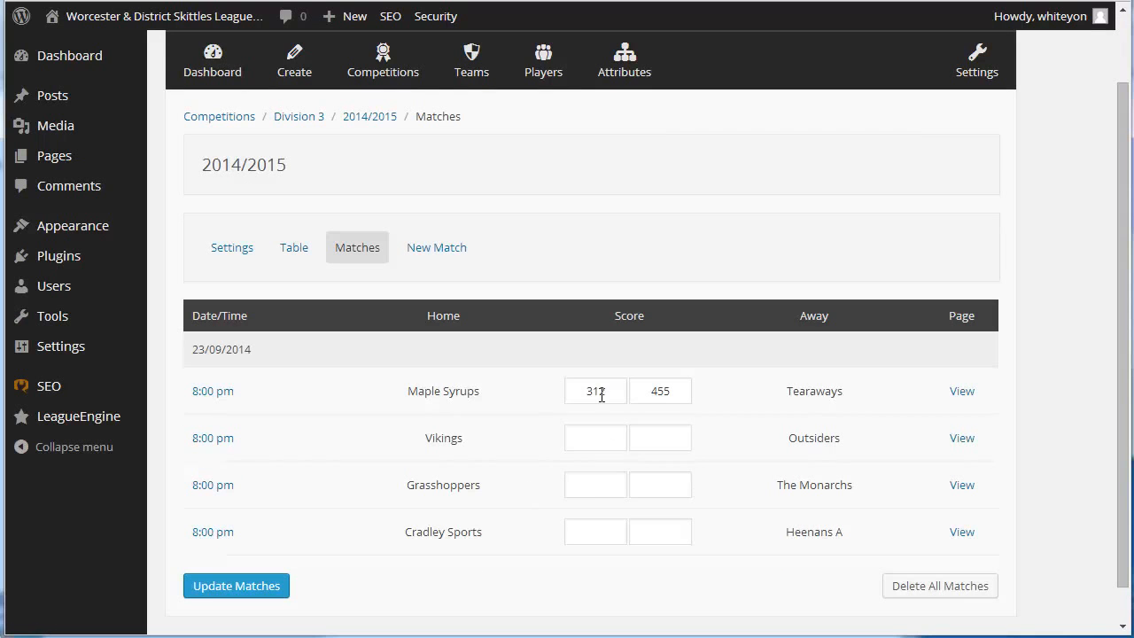
{"action": "scroll", "coordinate": [615, 451], "scroll_direction": "up", "scroll_amount": 1}
{"action": "scroll", "coordinate": [602, 450], "scroll_direction": "down", "scroll_amount": 2}
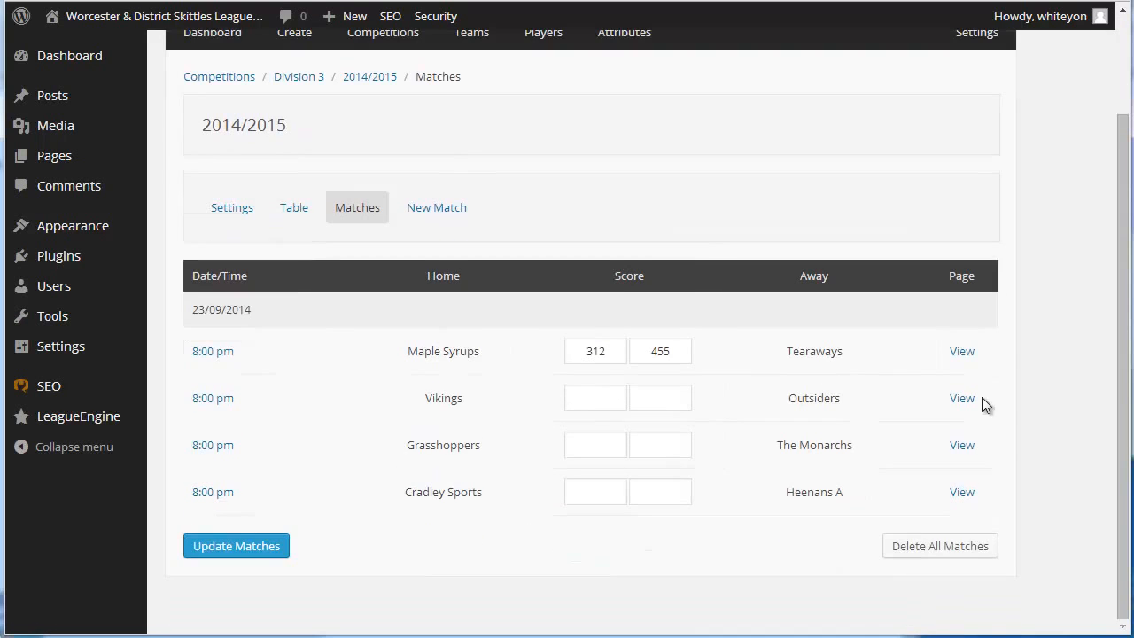
Open the Maple Syrups v Tearaways match and look through its report, preview and score sections
{"action": "left_click", "coordinate": [214, 354]}
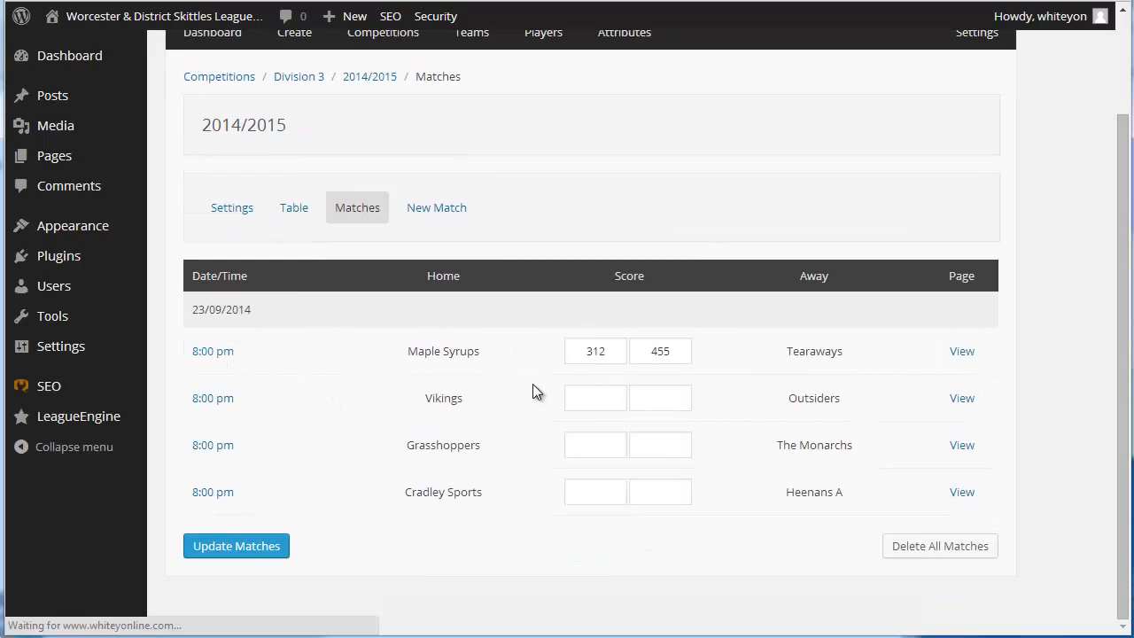
{"action": "left_click", "coordinate": [210, 353]}
{"action": "scroll", "coordinate": [900, 486], "scroll_direction": "down", "scroll_amount": 5}
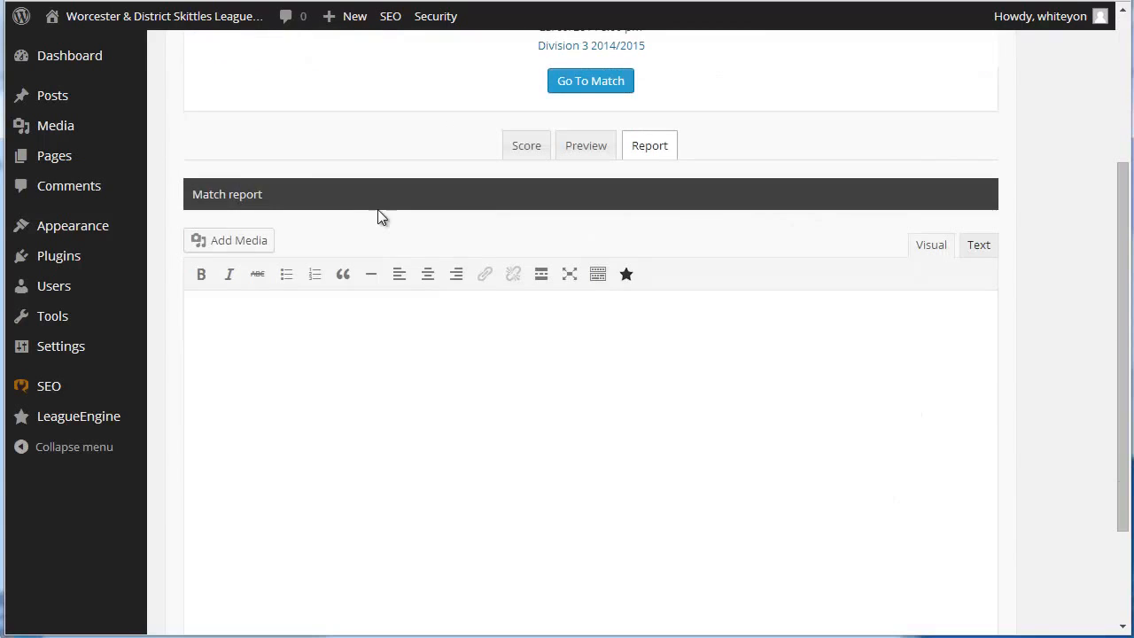
{"action": "left_click", "coordinate": [607, 146]}
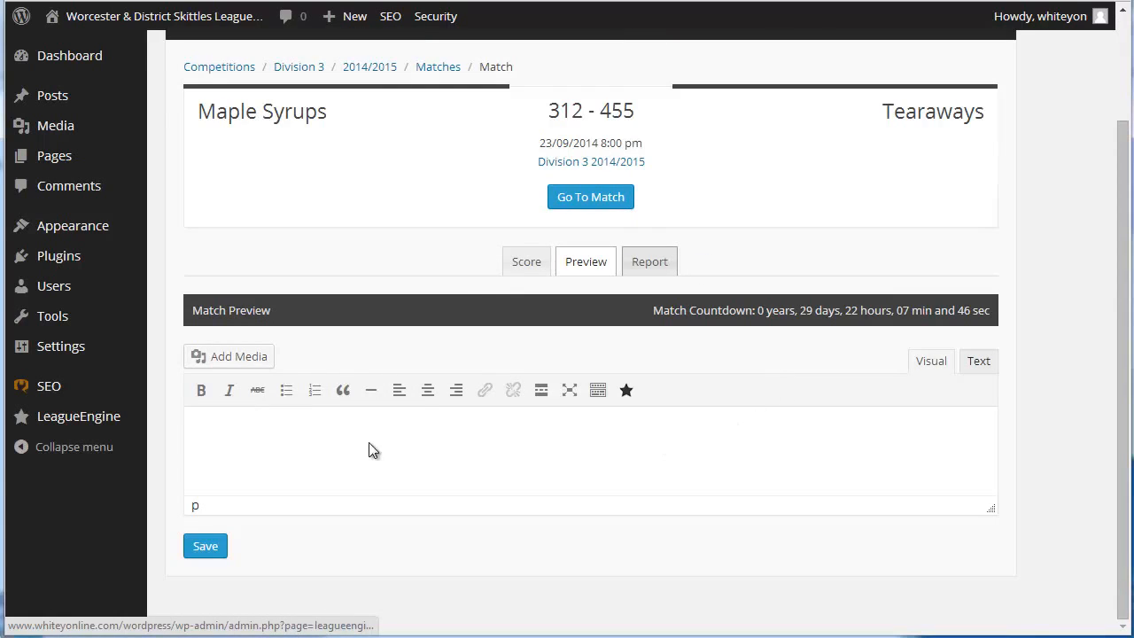
{"action": "left_click", "coordinate": [527, 261]}
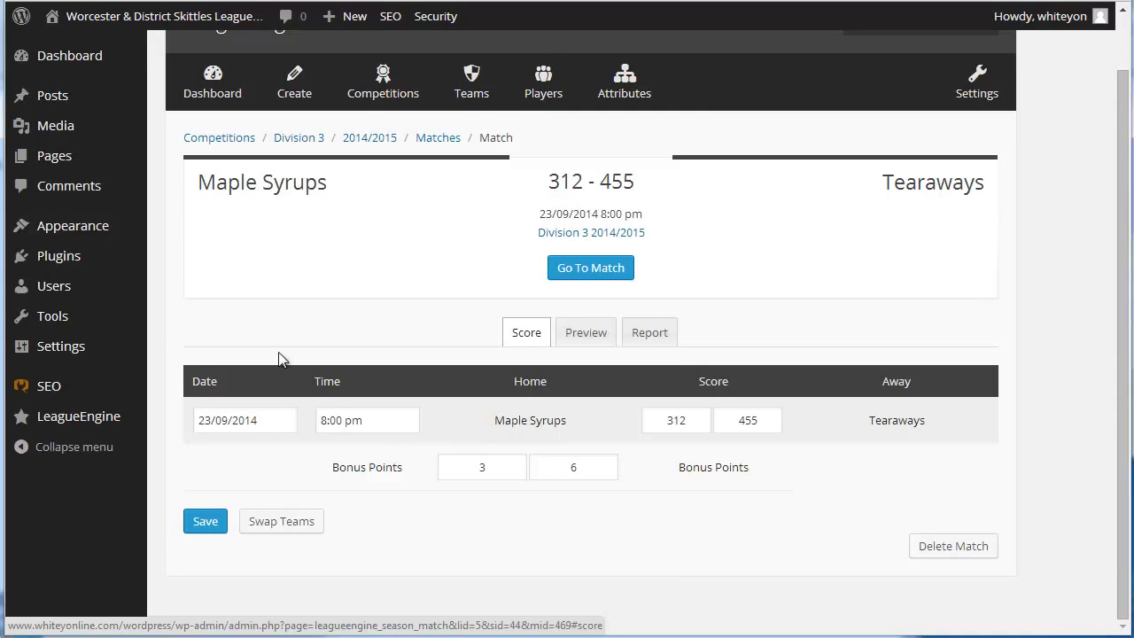
{"action": "scroll", "coordinate": [170, 205], "scroll_direction": "up", "scroll_amount": 1}
Start a new WordPress post and title it "tester2"
{"action": "mouse_move", "coordinate": [57, 108]}
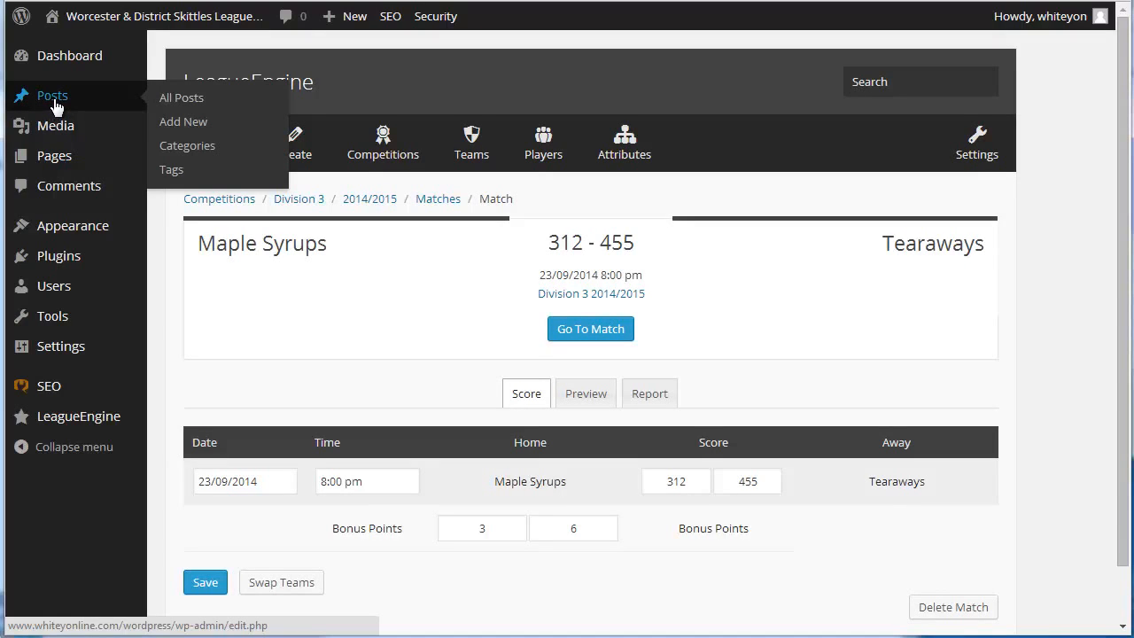
{"action": "left_click", "coordinate": [193, 125]}
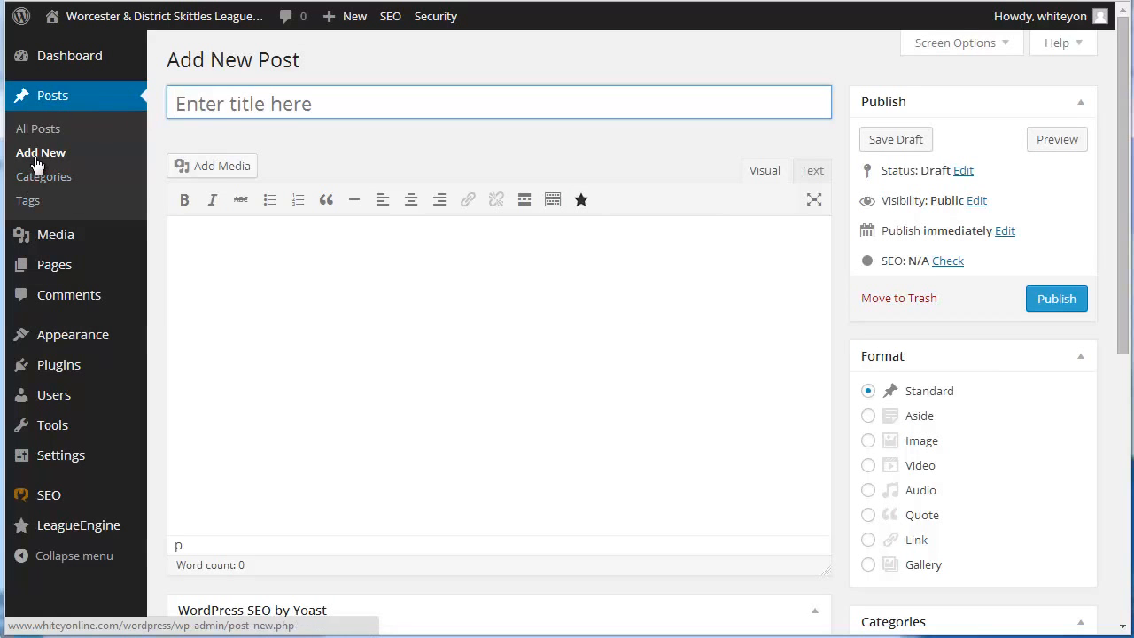
{"action": "left_click", "coordinate": [299, 104]}
{"action": "type", "text": "tetewr"}
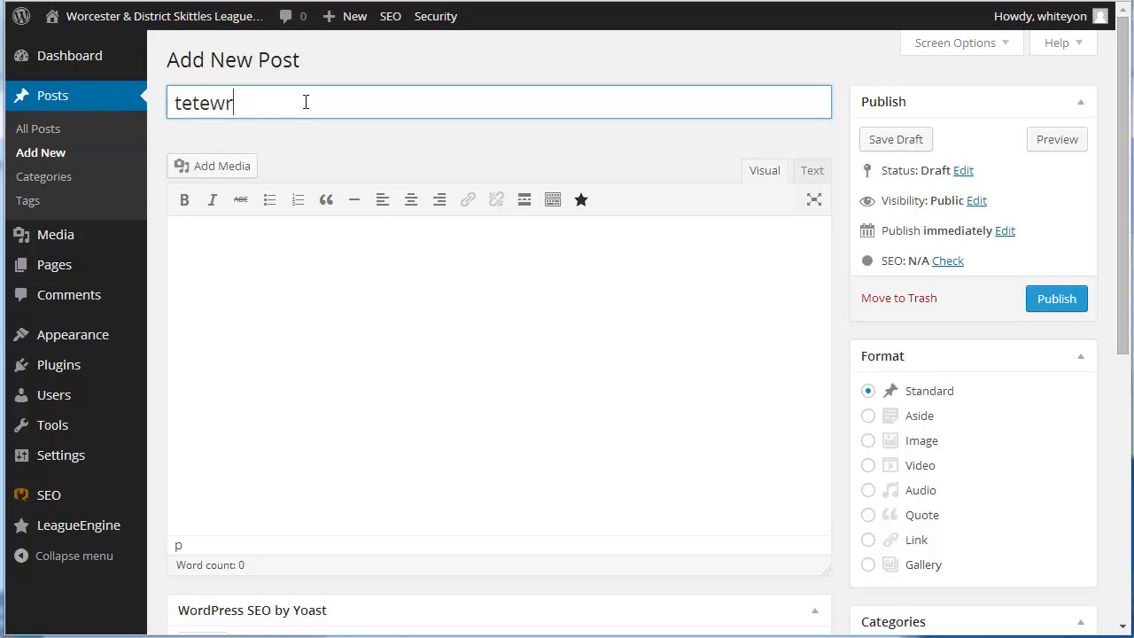
{"action": "key", "text": "BackSpace"}
{"action": "key", "text": "BackSpace"}
{"action": "key", "text": "BackSpace"}
{"action": "key", "text": "BackSpace"}
{"action": "key", "text": "BackSpace"}
{"action": "type", "text": "ester2"}
{"action": "right_click", "coordinate": [299, 105]}
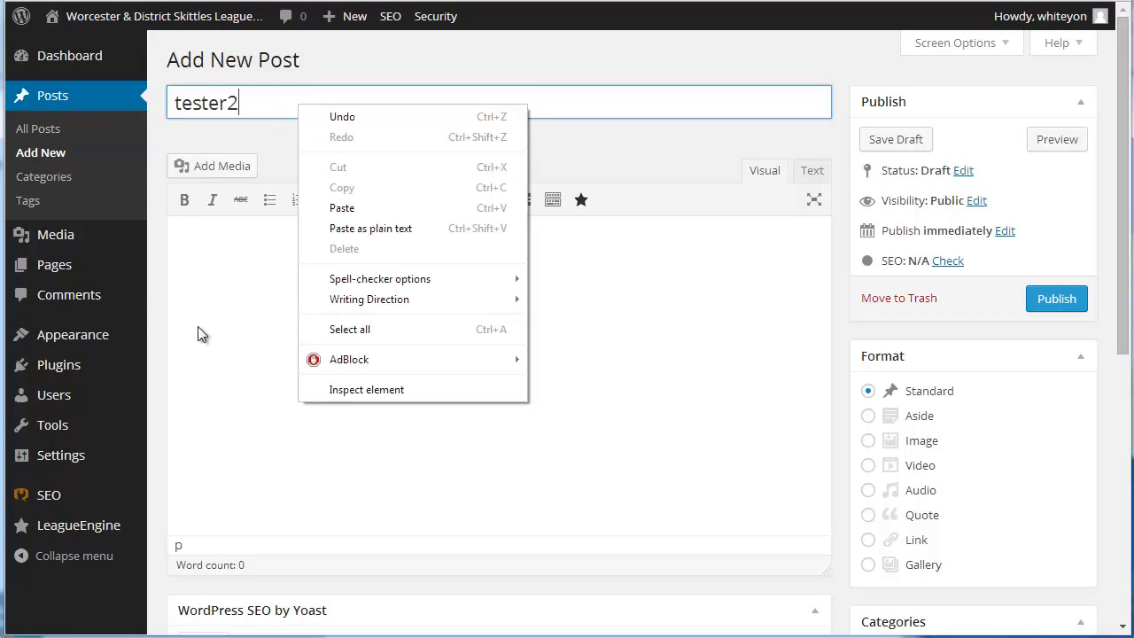
Enter "hello world 2" as the post's body text
{"action": "left_click", "coordinate": [241, 270]}
{"action": "type", "text": "hel"}
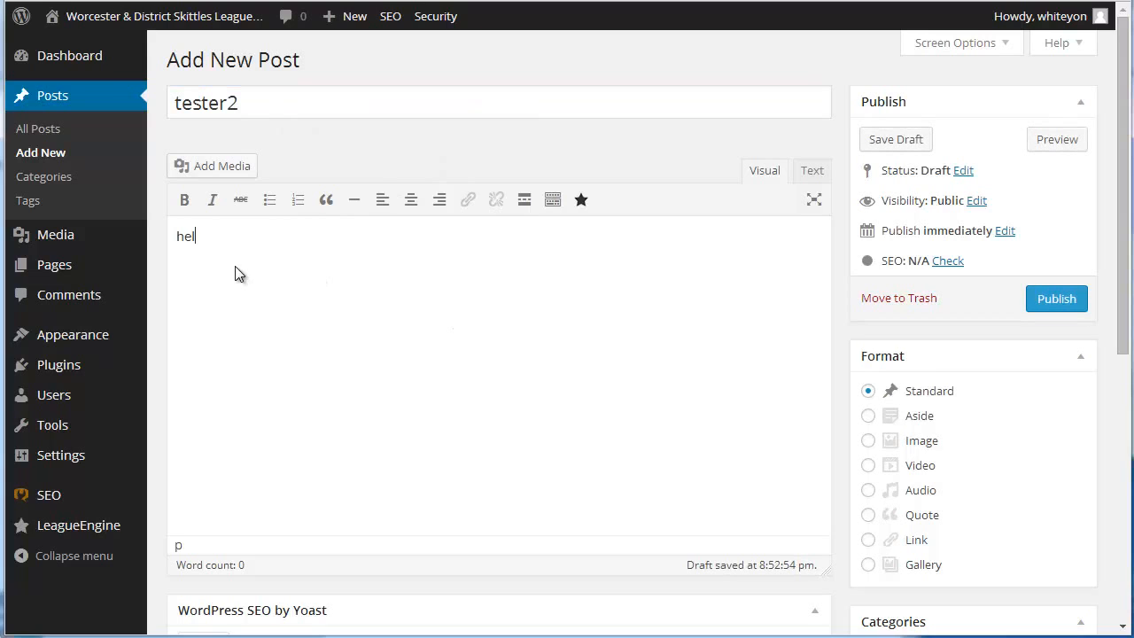
{"action": "type", "text": "lo world 2"}
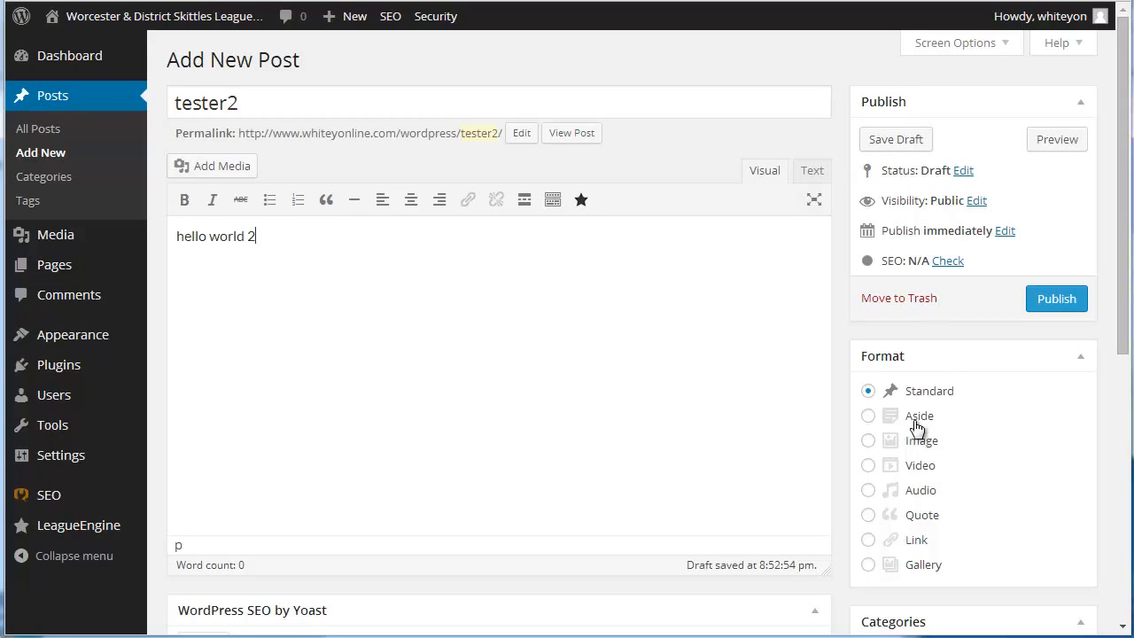
Assign the post to the General News category and publish it
{"action": "scroll", "coordinate": [975, 443], "scroll_direction": "down", "scroll_amount": 5}
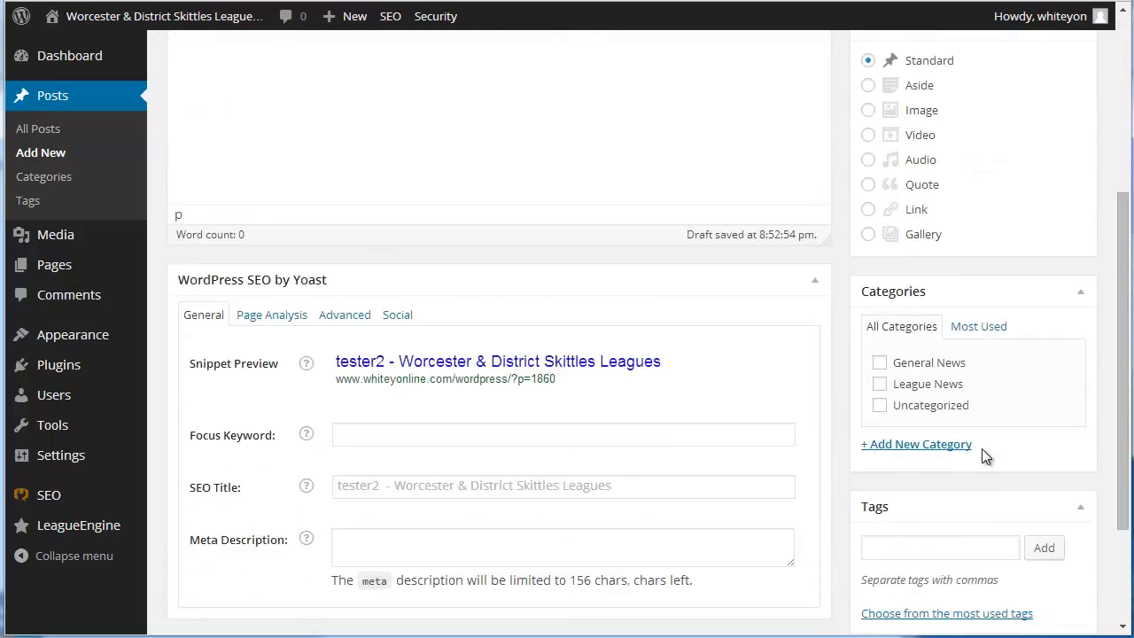
{"action": "left_click", "coordinate": [880, 282]}
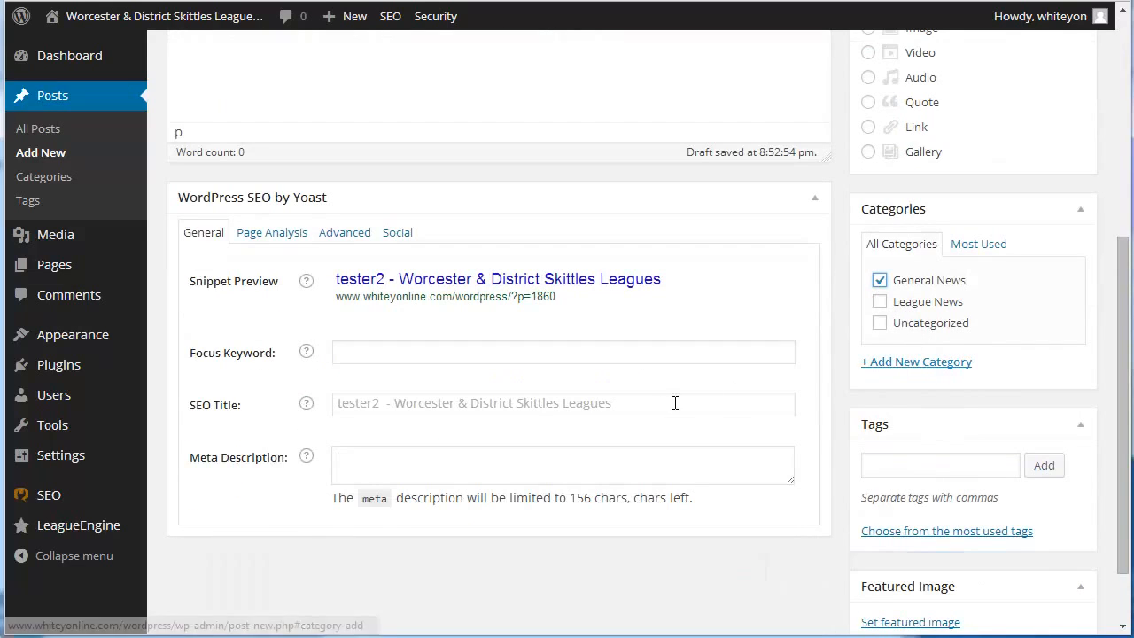
{"action": "scroll", "coordinate": [1001, 594], "scroll_direction": "down", "scroll_amount": 1}
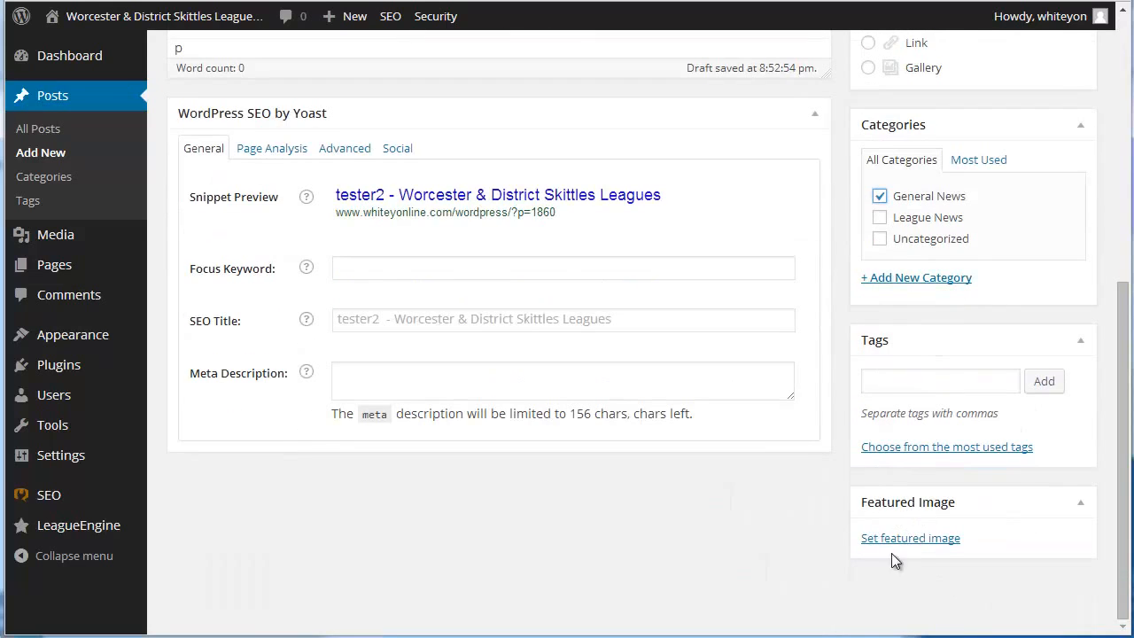
{"action": "scroll", "coordinate": [909, 553], "scroll_direction": "up", "scroll_amount": 6}
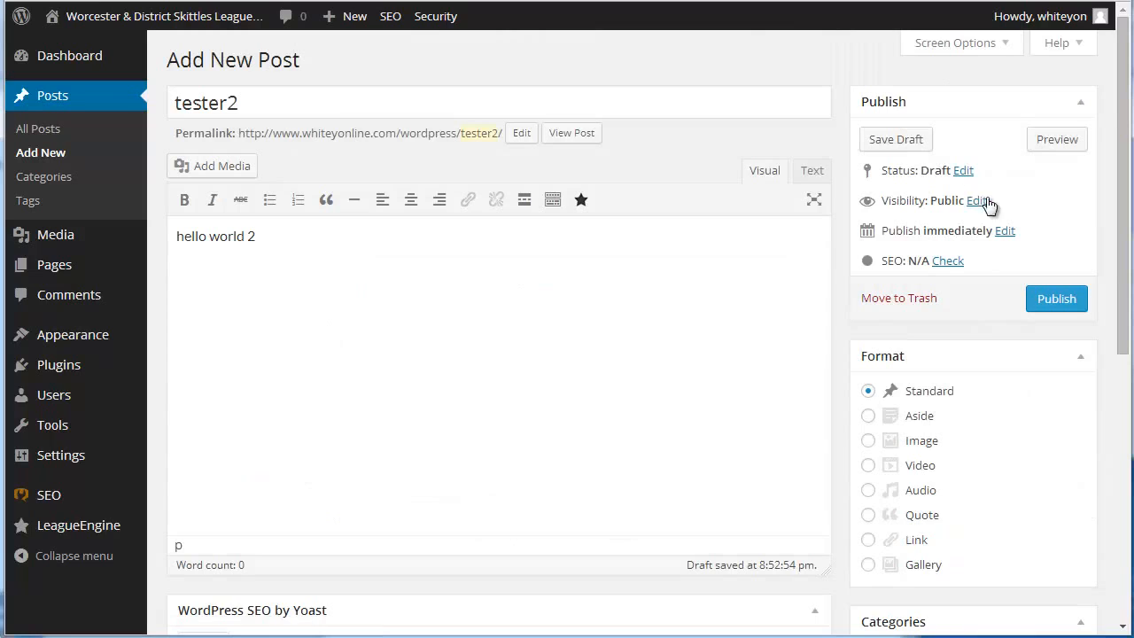
{"action": "left_click", "coordinate": [1059, 301]}
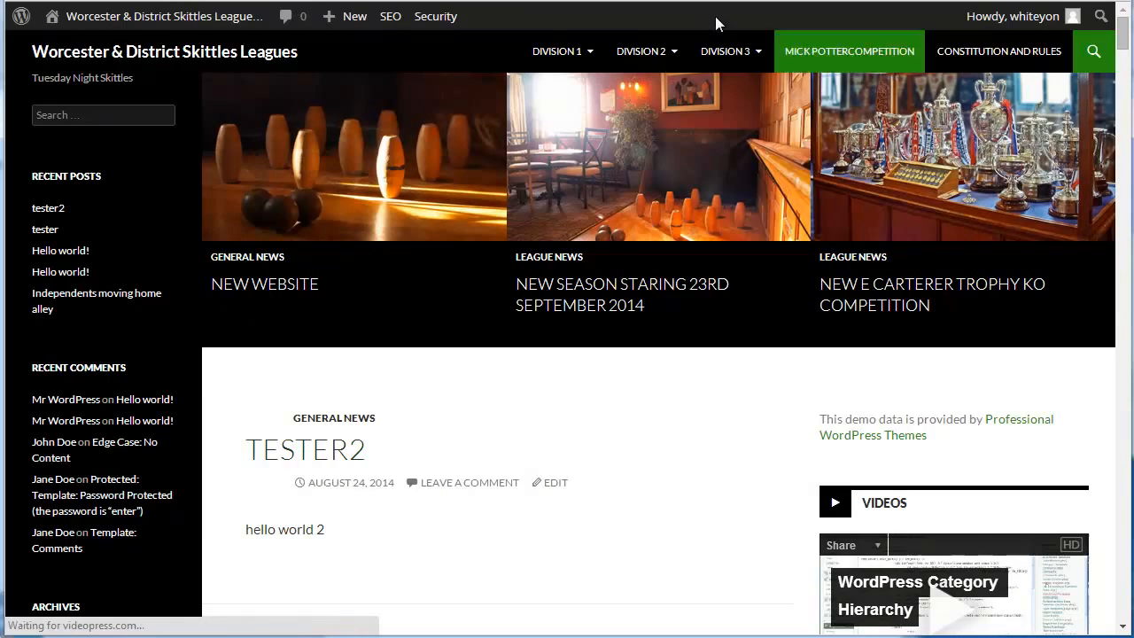
View the Division 3 league table on the site, and open the Division 3 Fixtures page to review its matches
{"action": "mouse_move", "coordinate": [727, 69]}
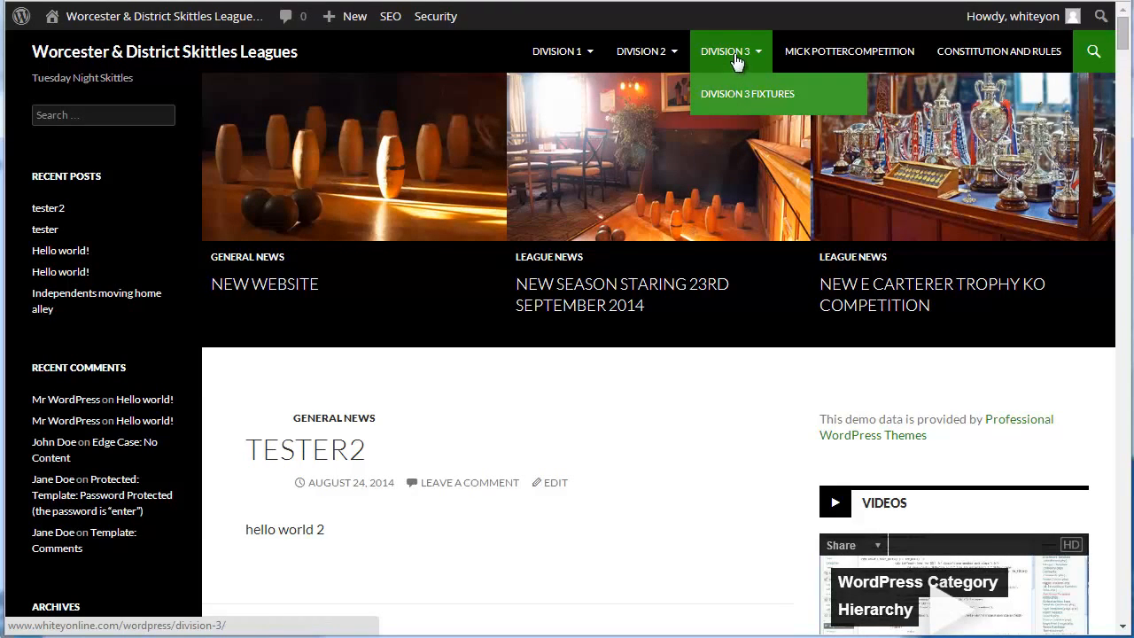
{"action": "left_click", "coordinate": [797, 149]}
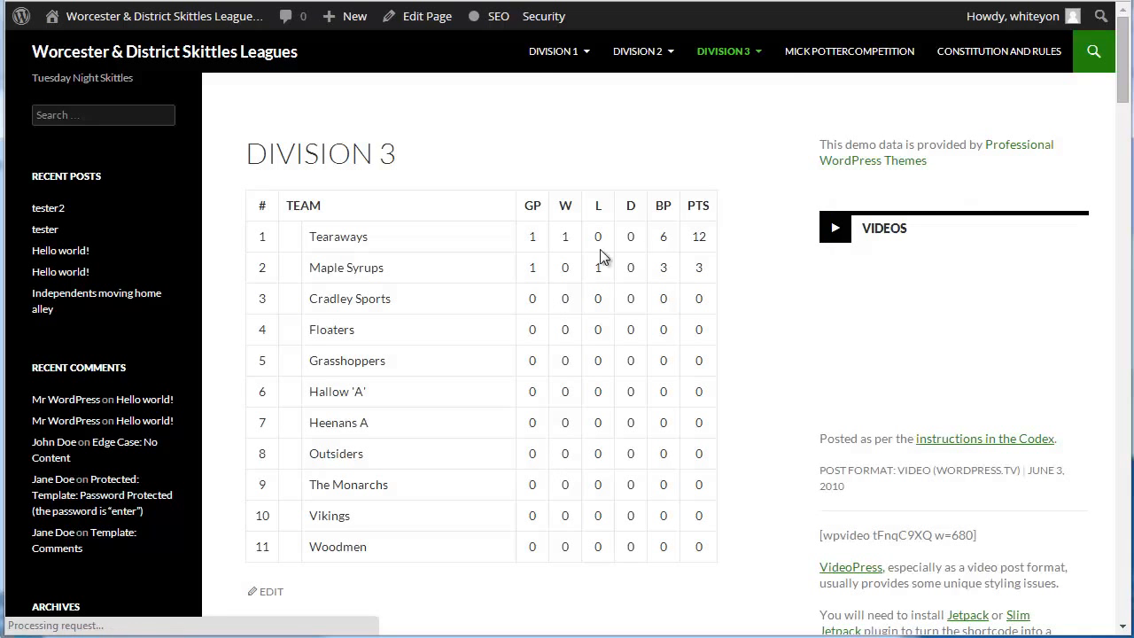
{"action": "mouse_move", "coordinate": [736, 51]}
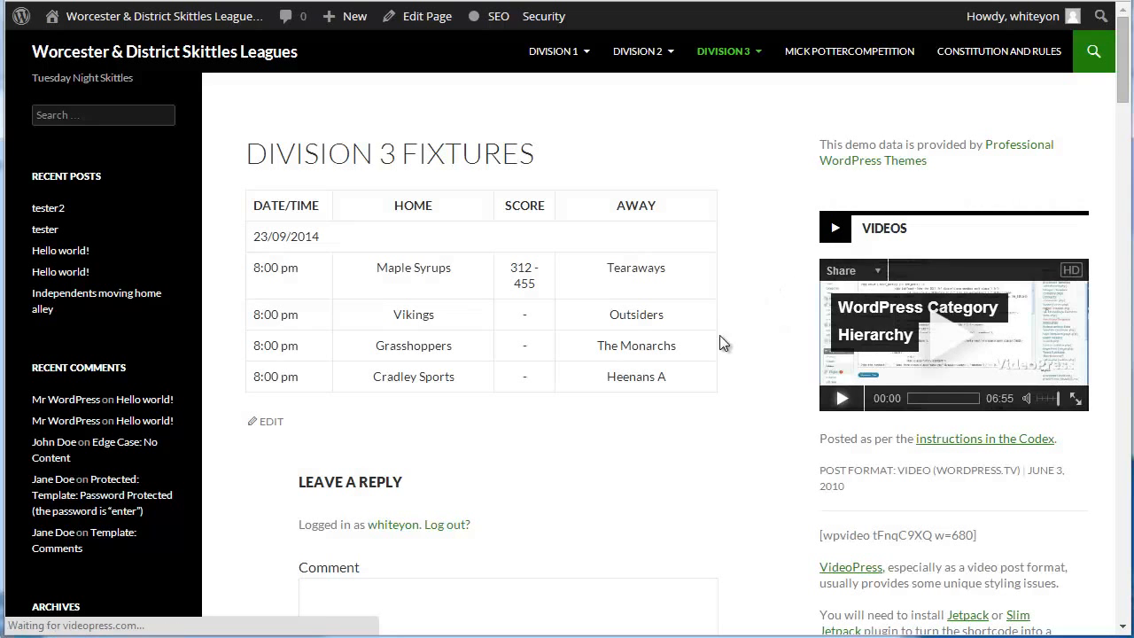
{"action": "scroll", "coordinate": [722, 444], "scroll_direction": "down", "scroll_amount": 3}
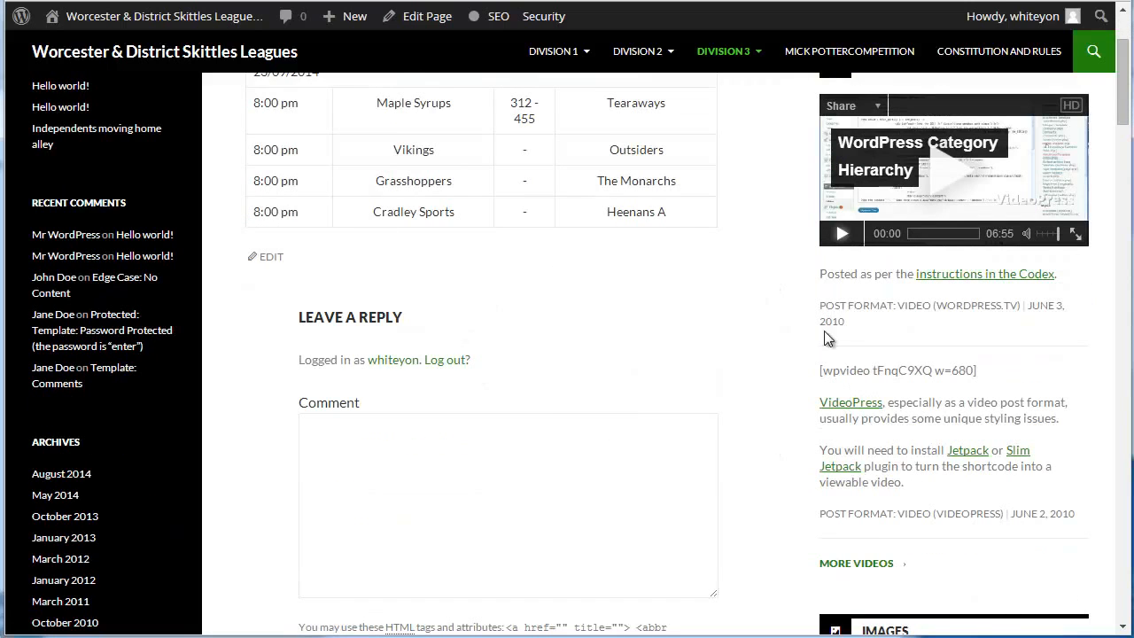
{"action": "scroll", "coordinate": [811, 421], "scroll_direction": "up", "scroll_amount": 3}
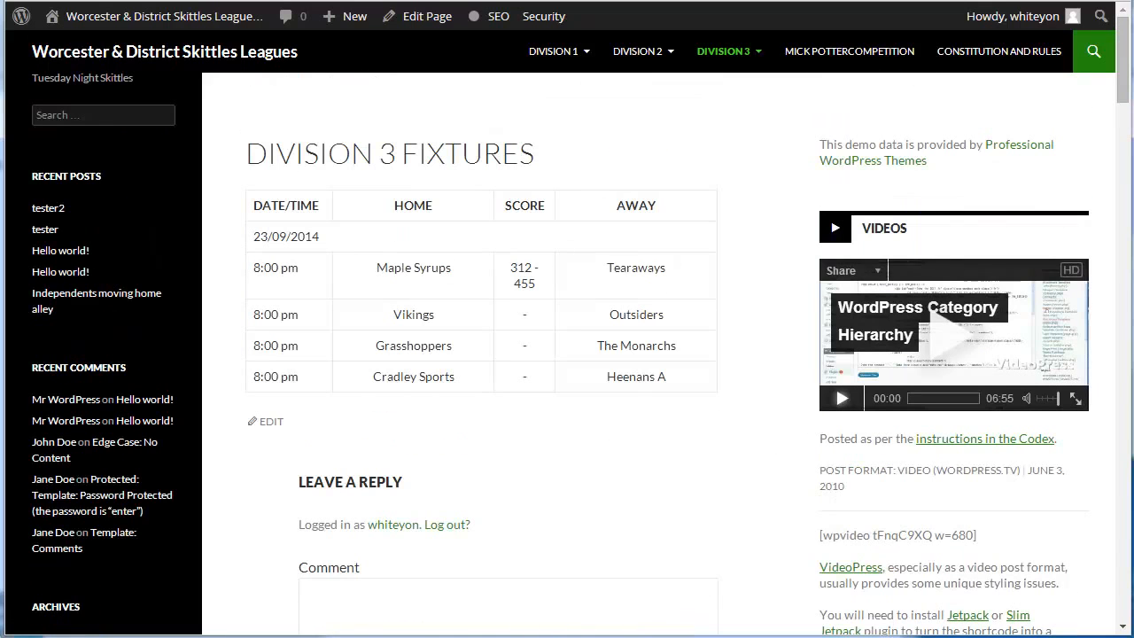
{"action": "left_click", "coordinate": [1096, 576]}
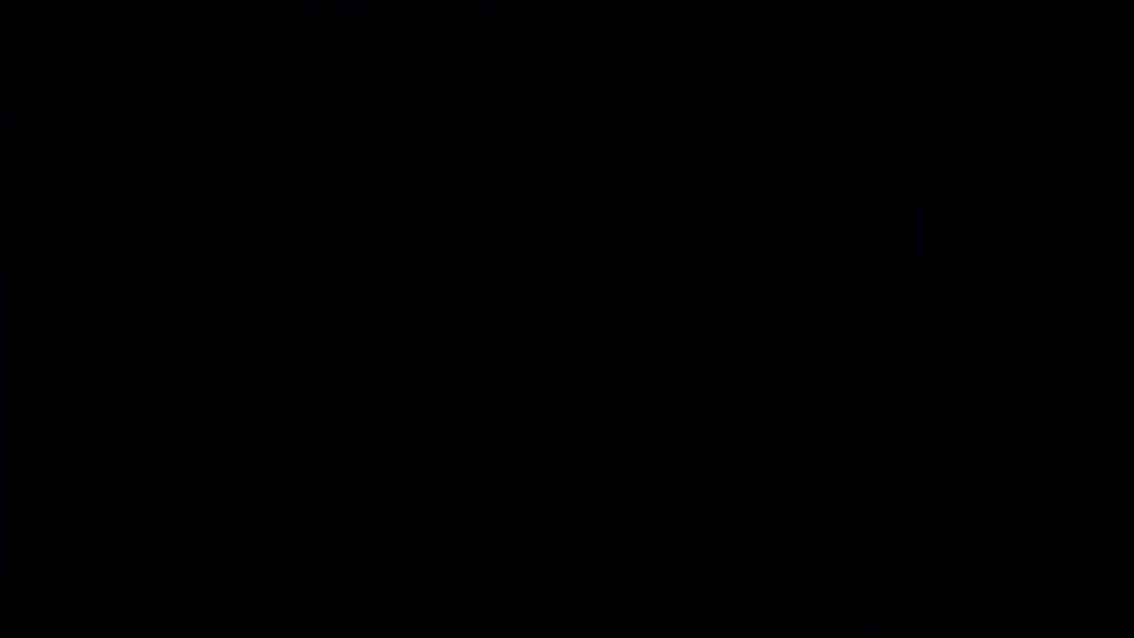